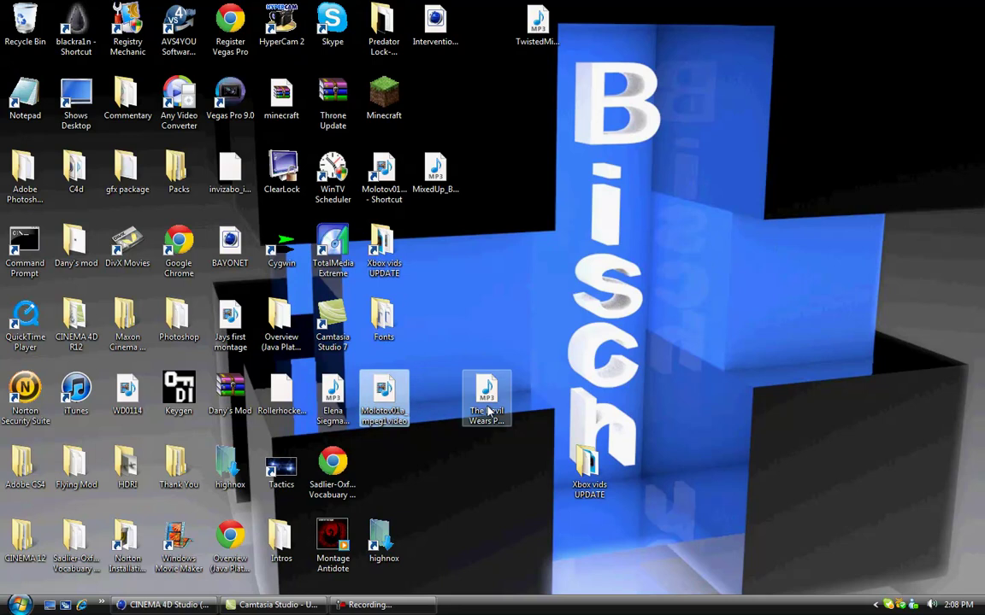
Rearrange the MixedUp_B019 and TwistedMindsRemix_K22 MP3 files into the same desktop icon column.
left_click_drag(441, 169, 460, 71)
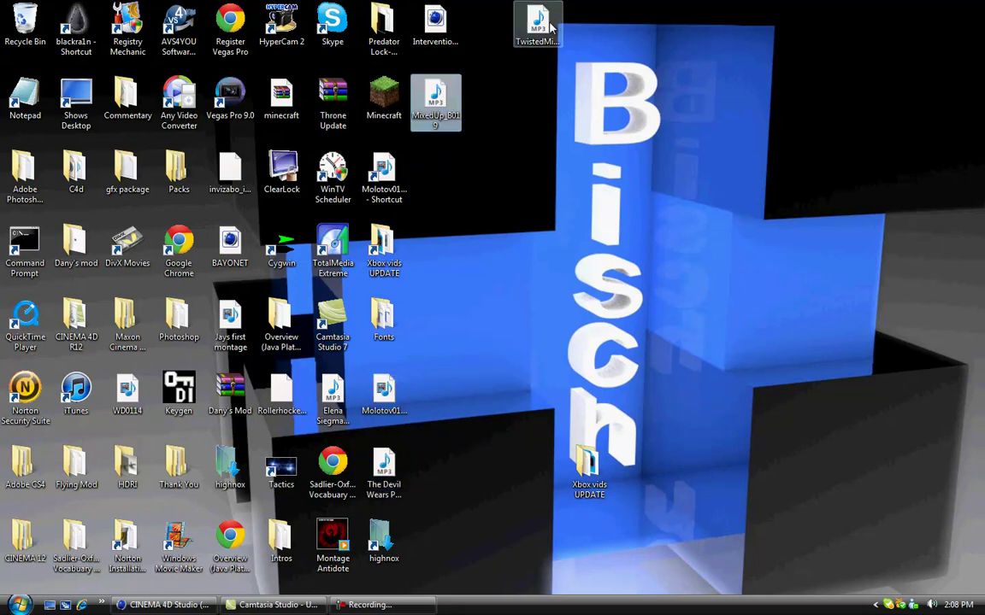
left_click(549, 29)
left_click_drag(427, 201, 444, 179)
left_click(503, 181)
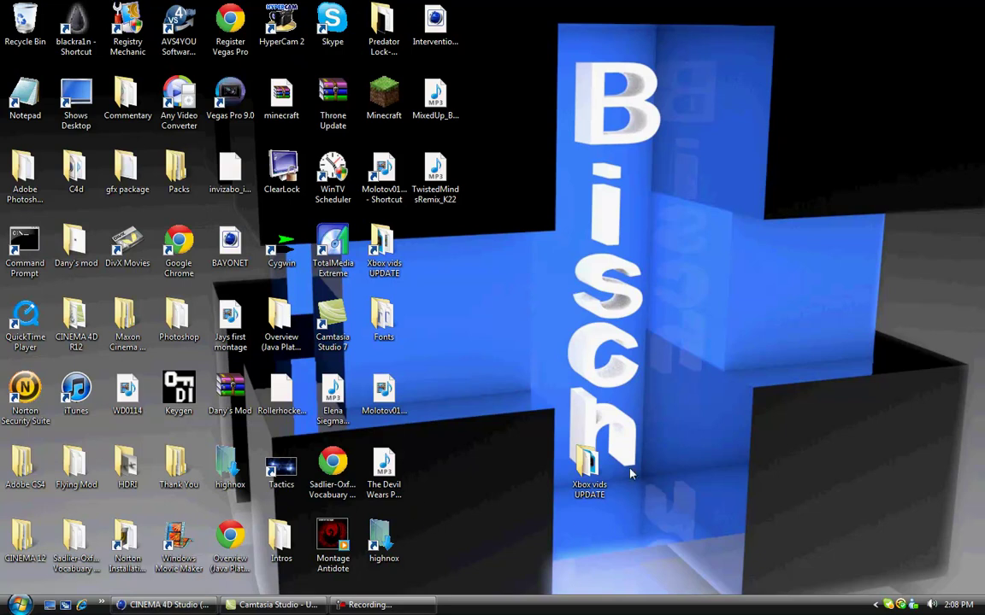
Switch to CINEMA 4D and add a Floor object to the empty scene.
left_click(166, 612)
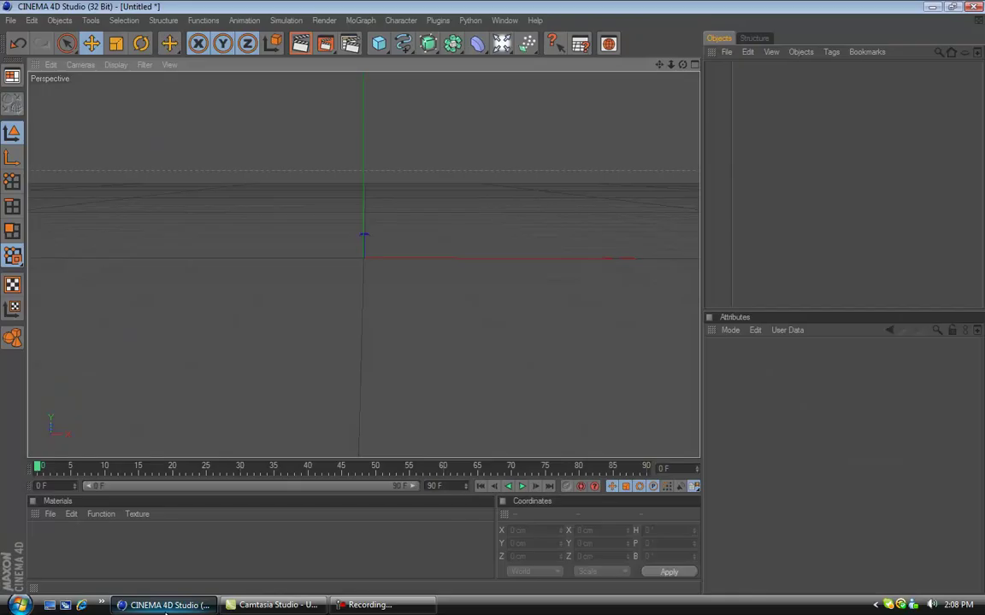
left_click_drag(682, 65, 493, 304)
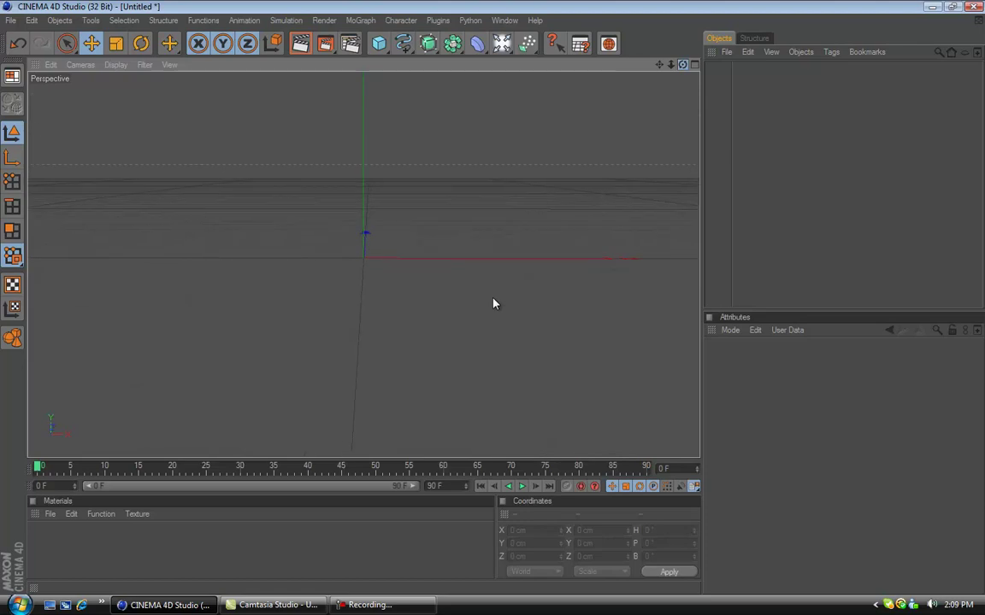
left_click_drag(501, 44, 620, 159)
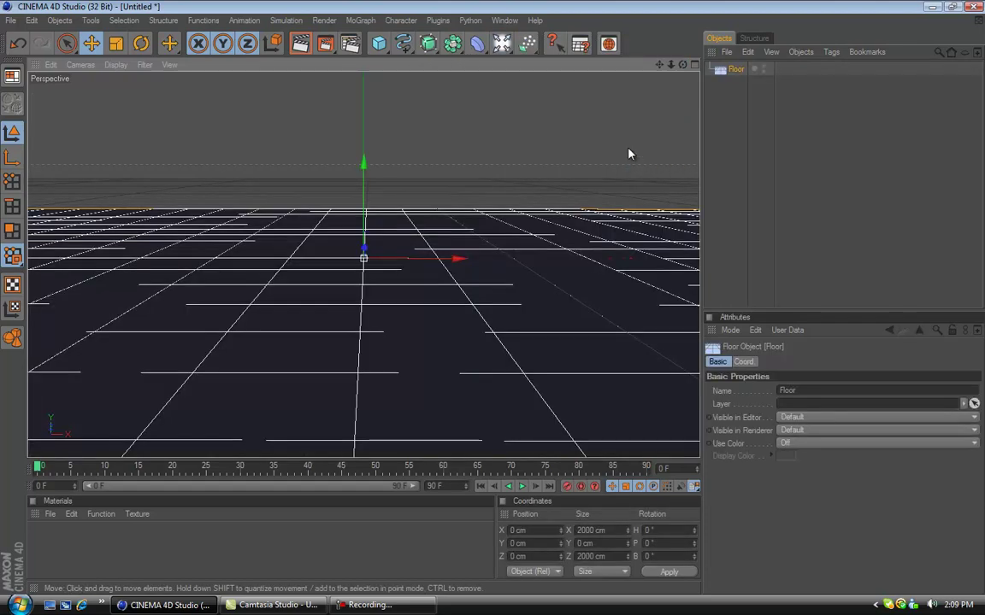
Add a MoText object reading "Bisch" and shift it along X to about -255 cm.
left_click_drag(682, 65, 494, 305)
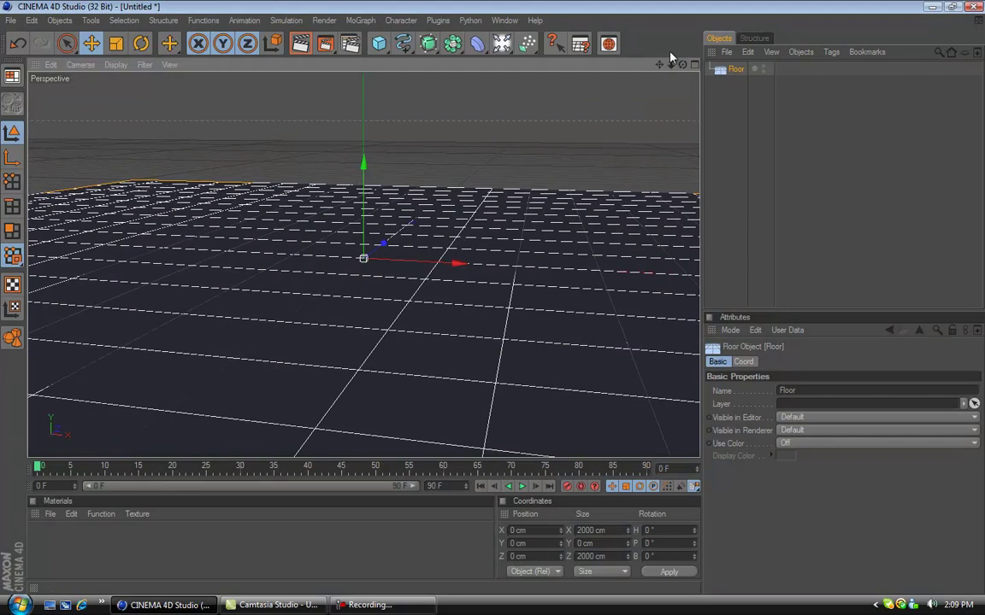
left_click(360, 20)
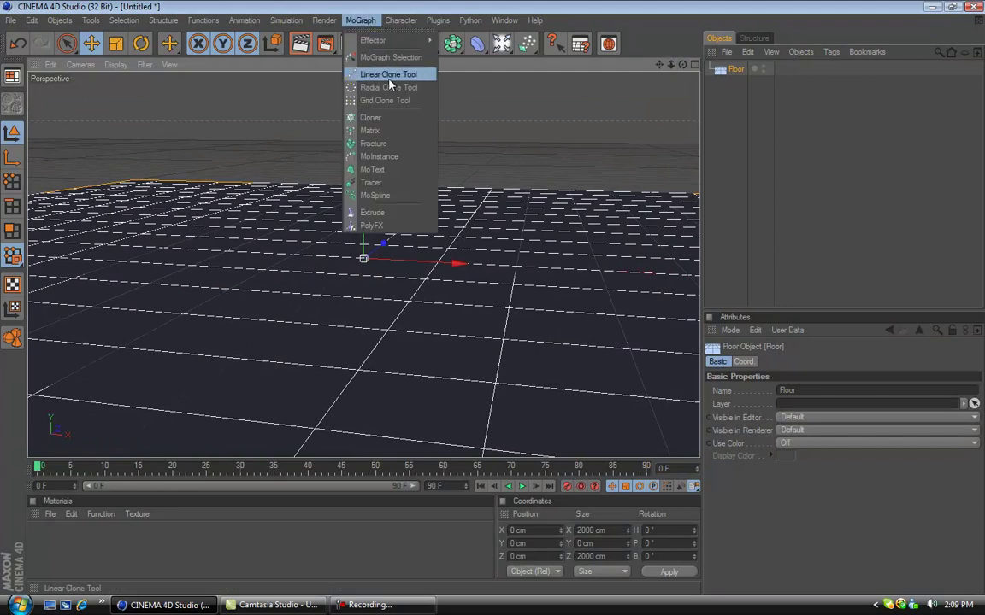
left_click(385, 169)
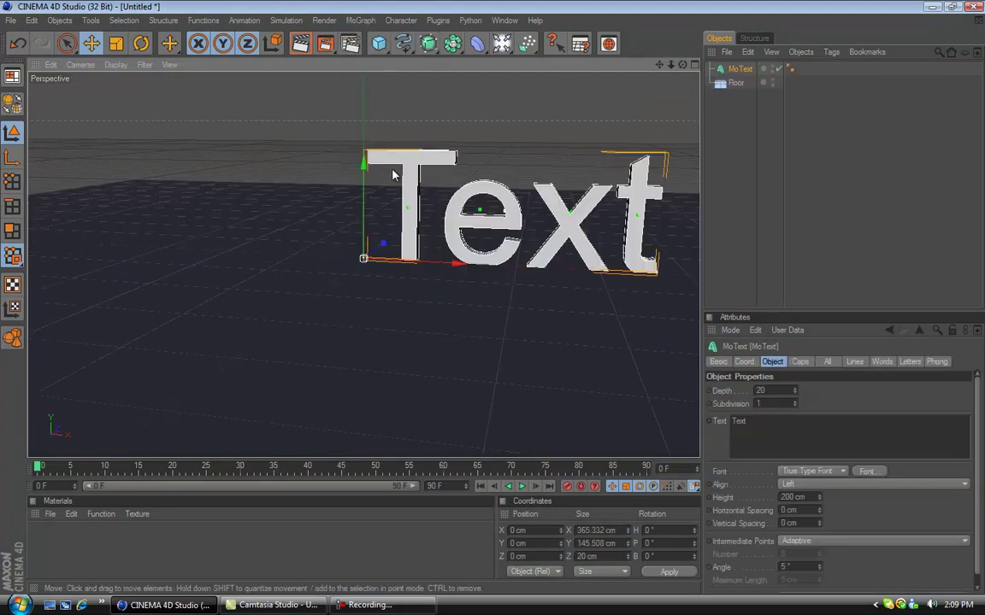
double_click(806, 427)
type("Int")
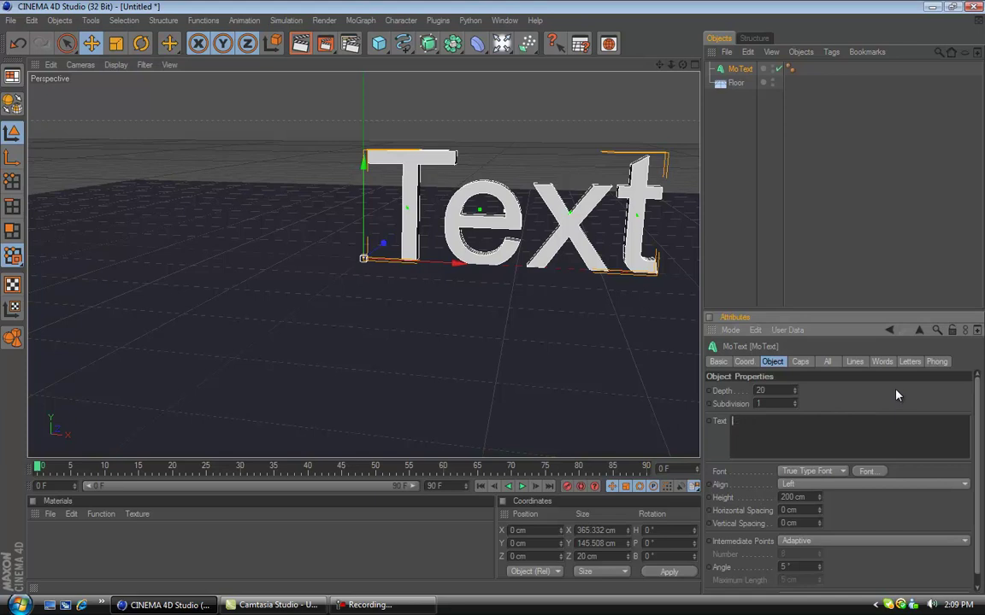
type("ach")
key("Return")
left_click(837, 389)
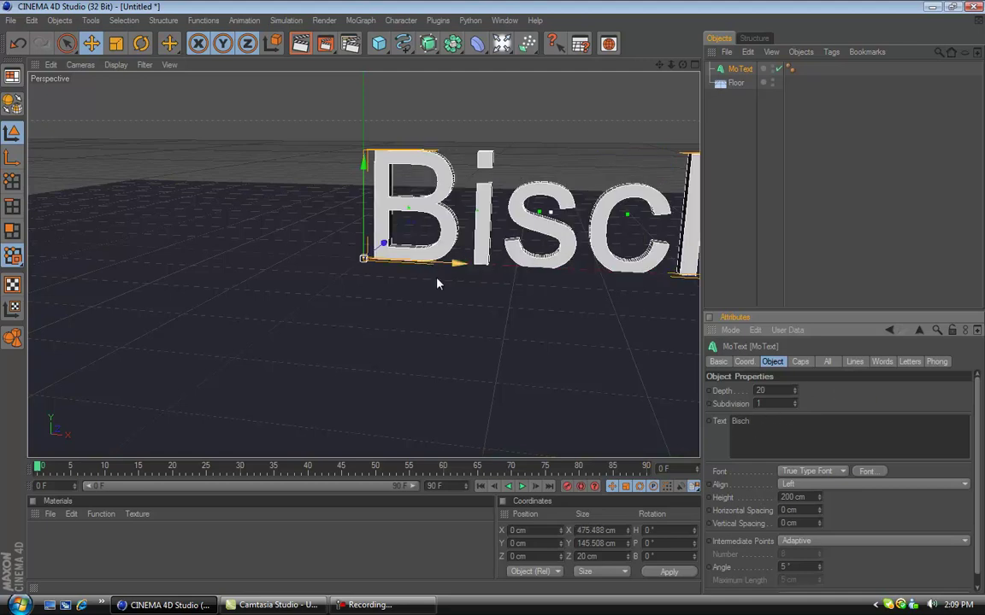
left_click_drag(437, 264, 265, 255)
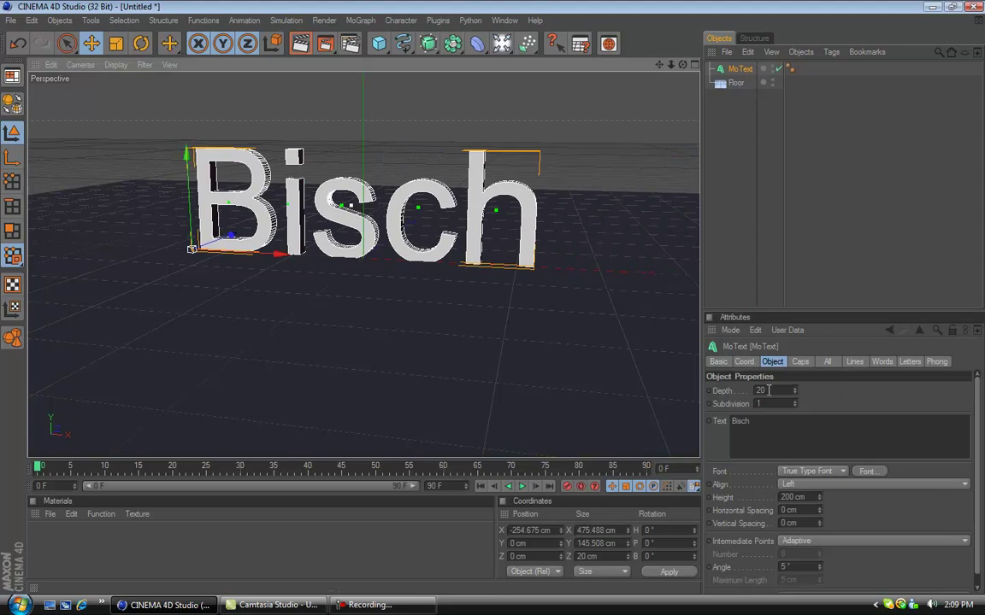
Try Middle alignment on the MoText and undo the change.
left_click(866, 471)
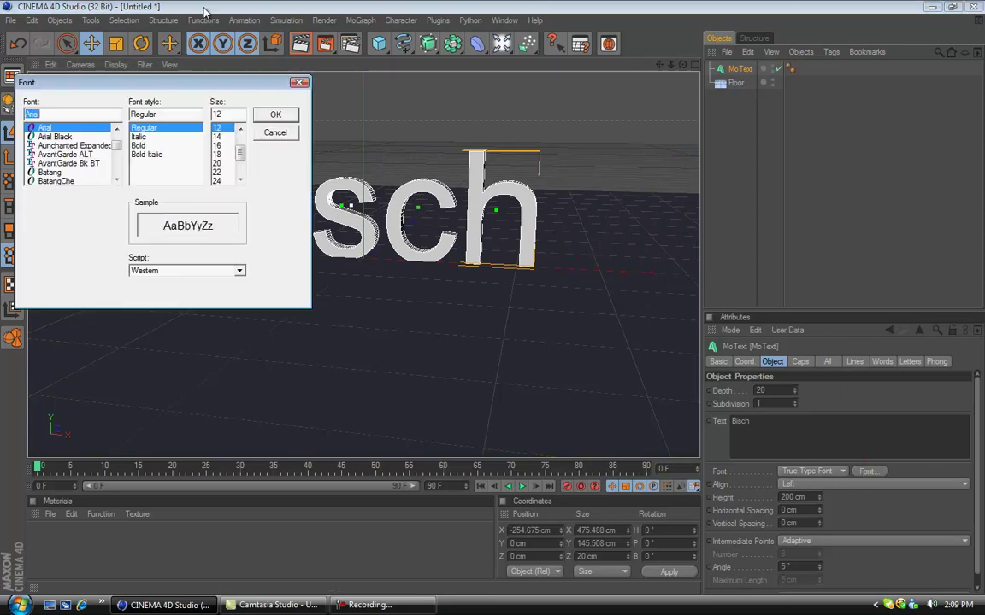
left_click(299, 83)
left_click(832, 486)
left_click(830, 511)
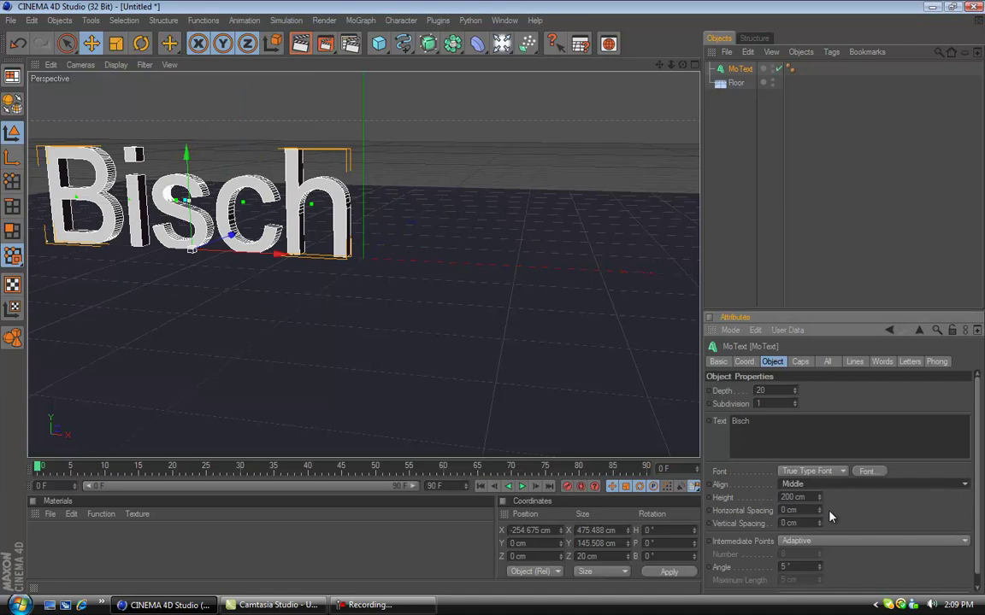
left_click(31, 19)
left_click(44, 37)
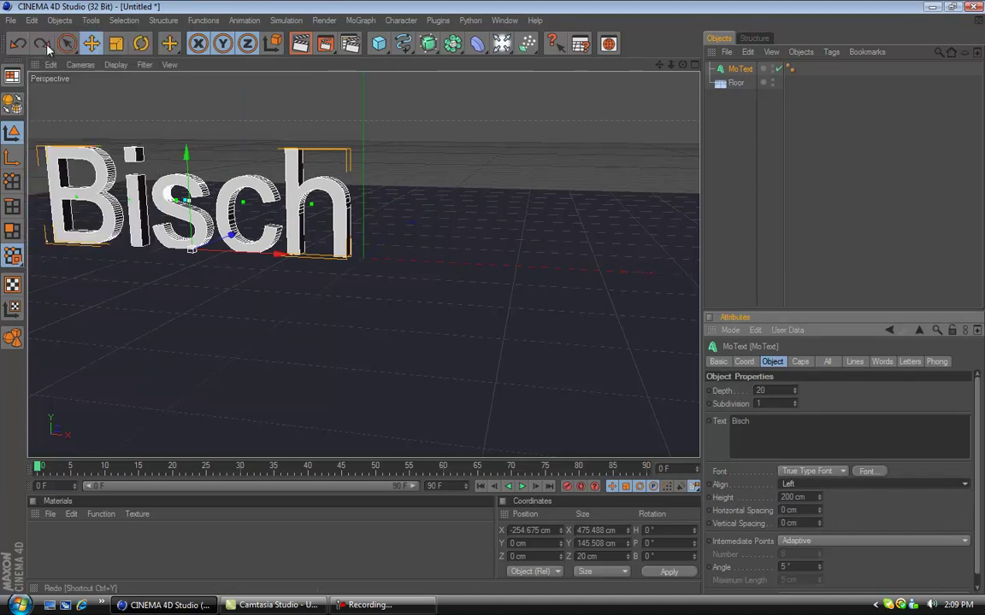
Change the MoText's font to an angular, all-capitals display typeface.
left_click(866, 471)
left_click(116, 181)
scroll(116, 182, "down", 1)
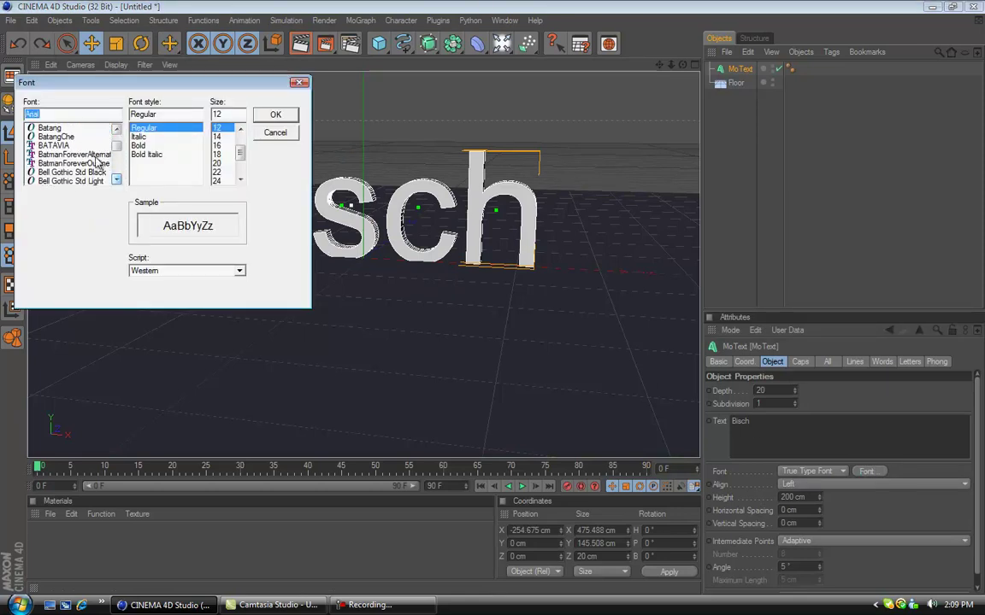
left_click(85, 138)
left_click(275, 114)
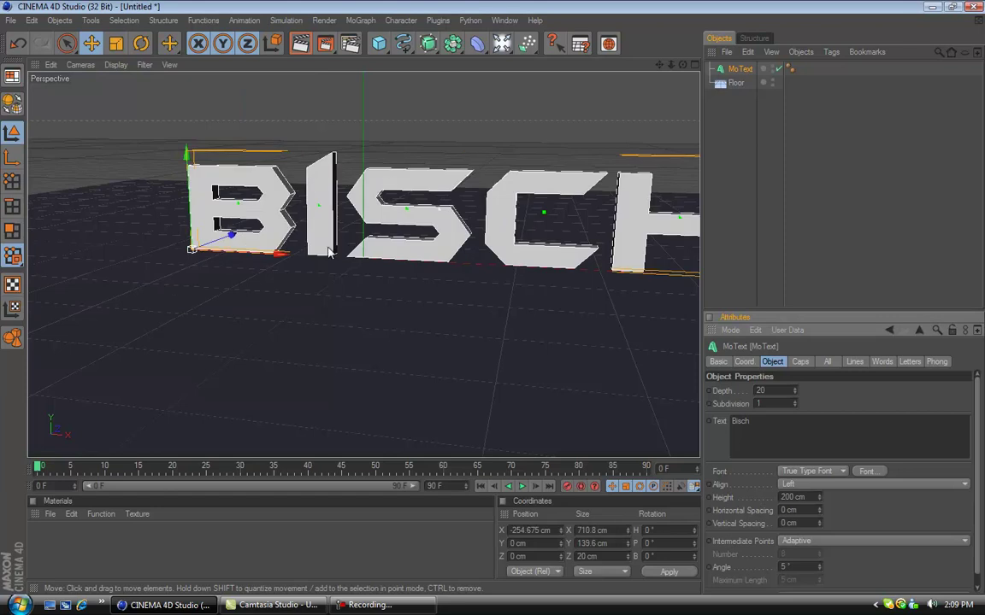
Scale the text down to about 596 cm wide and reposition it along X at about -279 cm.
left_click_drag(282, 254, 208, 251)
left_click(118, 46)
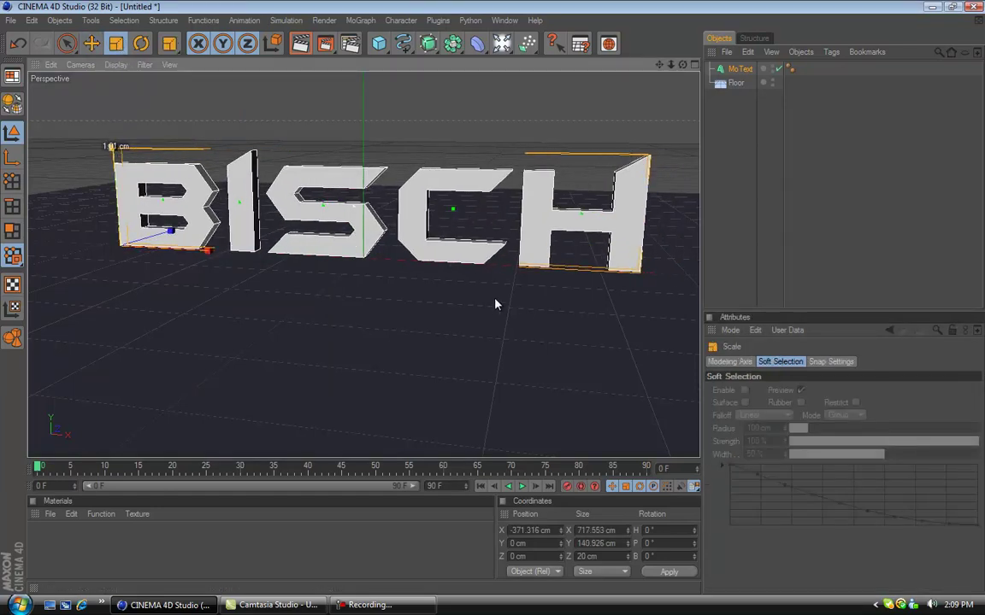
left_click_drag(504, 308, 479, 305)
left_click(91, 43)
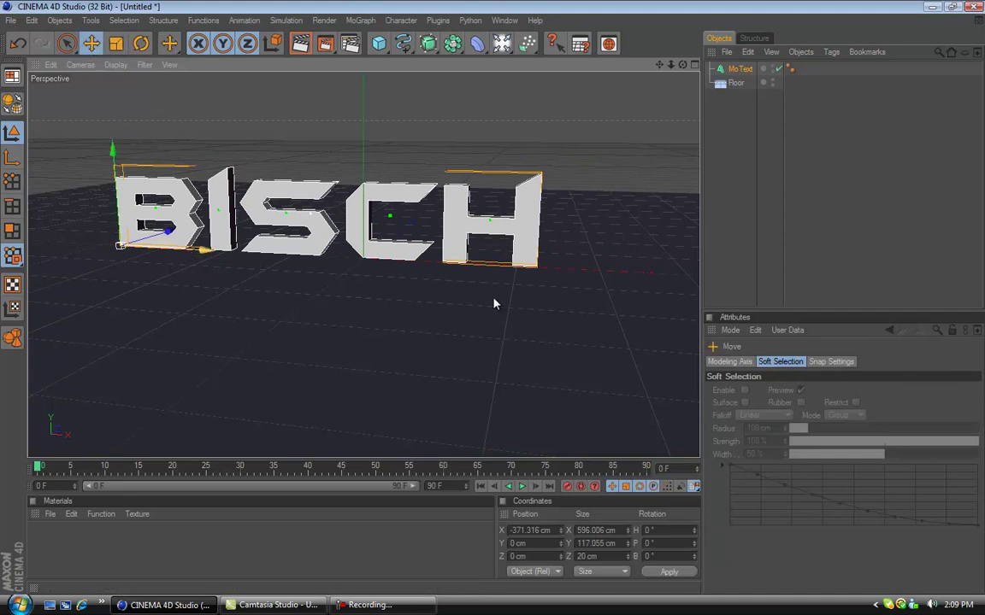
left_click_drag(195, 248, 500, 304)
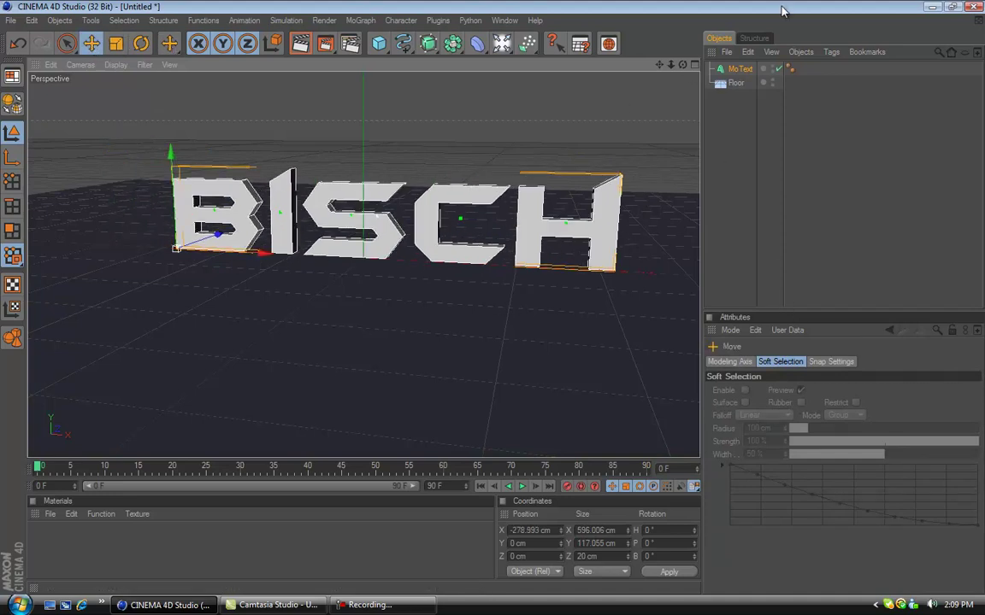
Set the text's depth to 100 and nudge it along X to about -286 cm.
left_click(792, 268)
double_click(779, 389)
type("100")
key("Return")
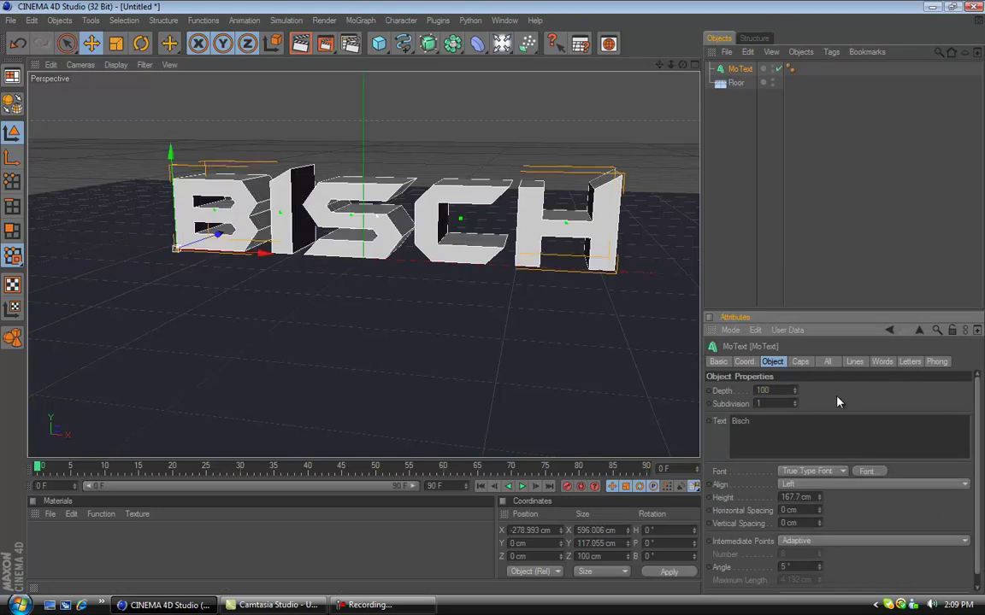
left_click_drag(493, 299, 490, 299)
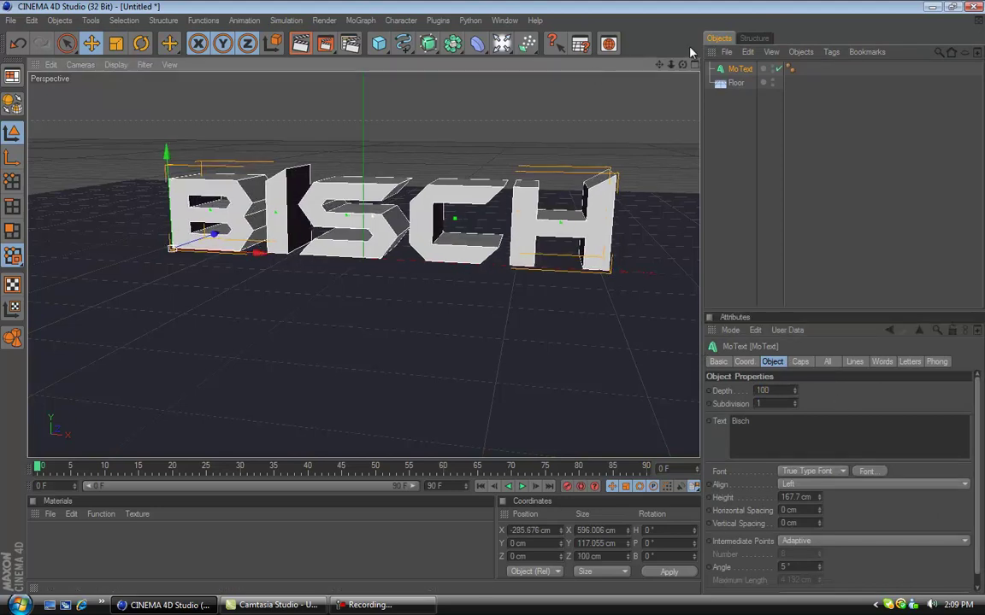
Set both the start and end caps of the MoText to Fillet Cap.
left_click(800, 361)
left_click(807, 390)
left_click(809, 440)
left_click(808, 429)
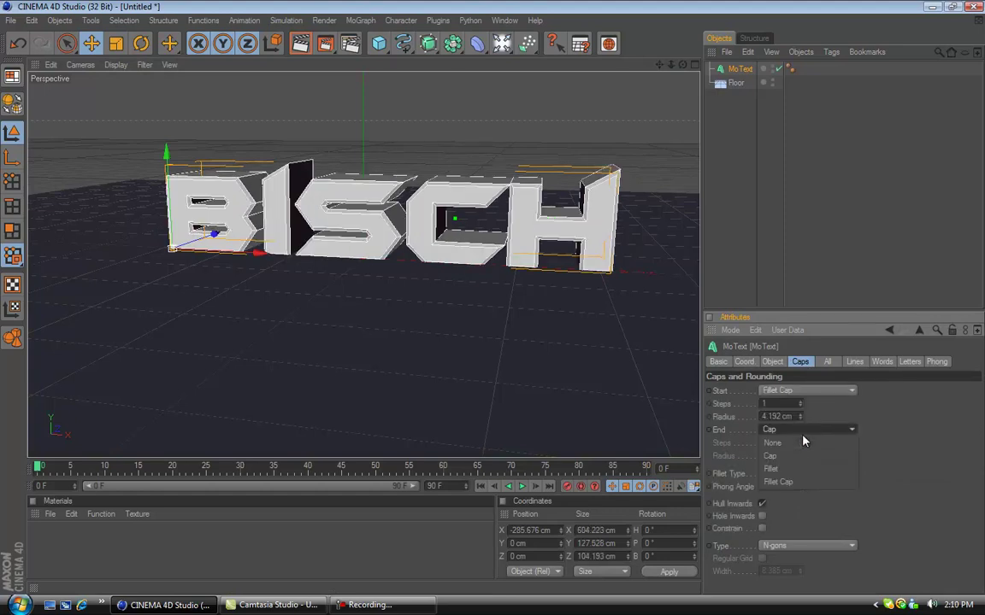
left_click(787, 479)
Add a cube and move it behind the text, to about 127 cm in Y and 276 cm in Z.
left_click_drag(682, 64, 494, 302)
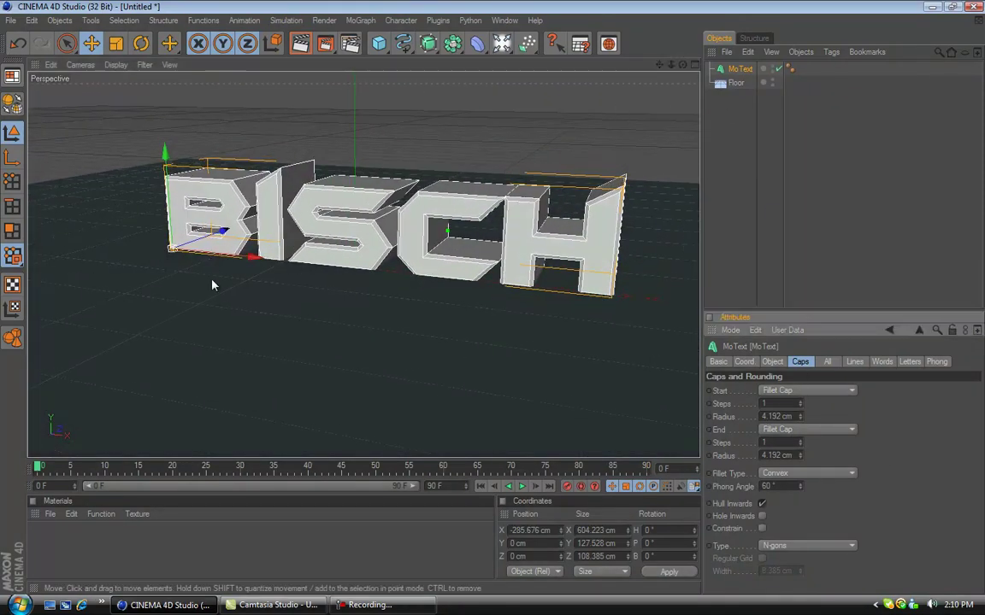
left_click_drag(378, 43, 409, 50)
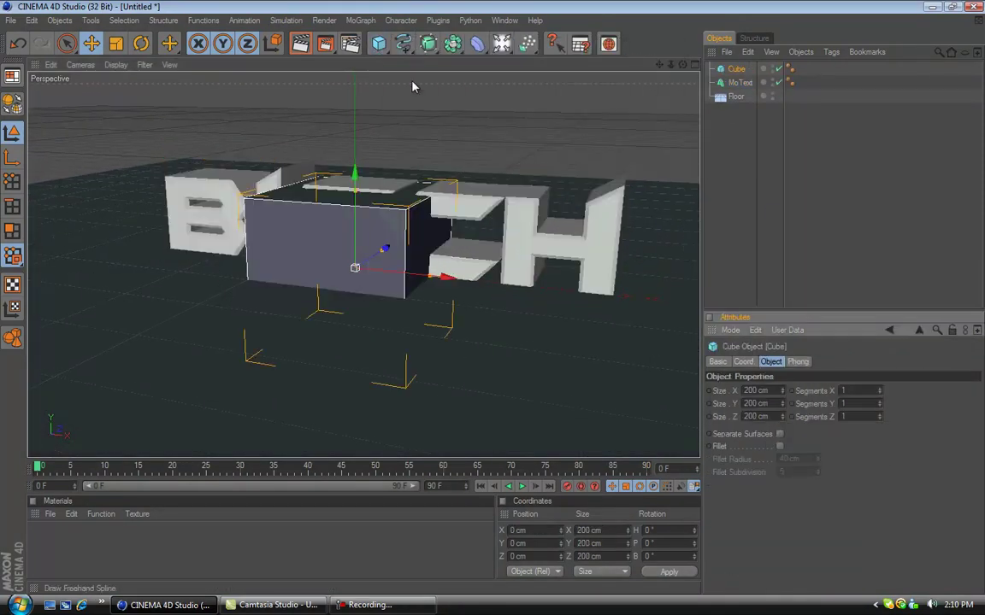
left_click_drag(354, 204, 353, 105)
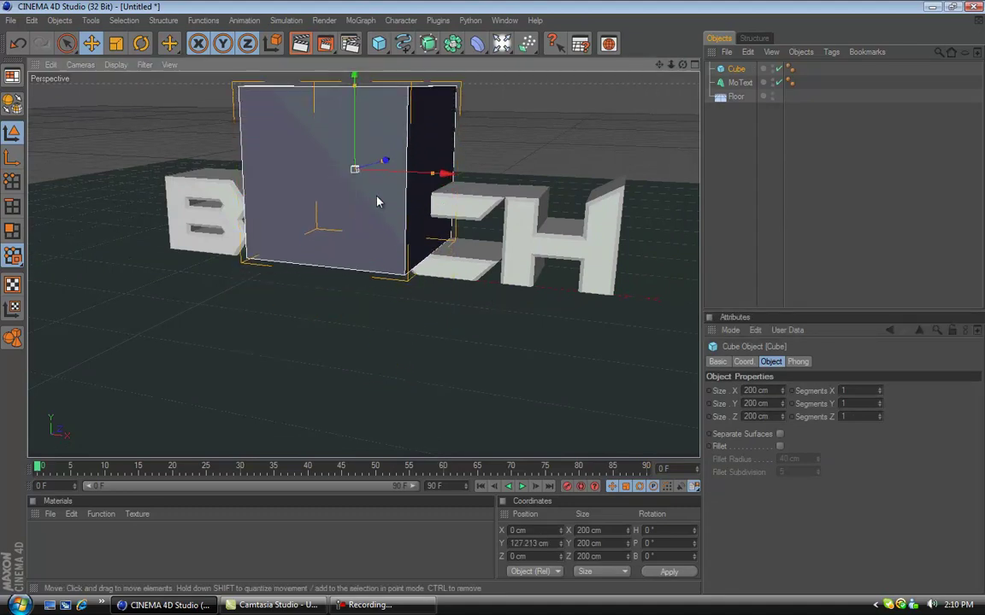
left_click_drag(391, 162, 447, 263)
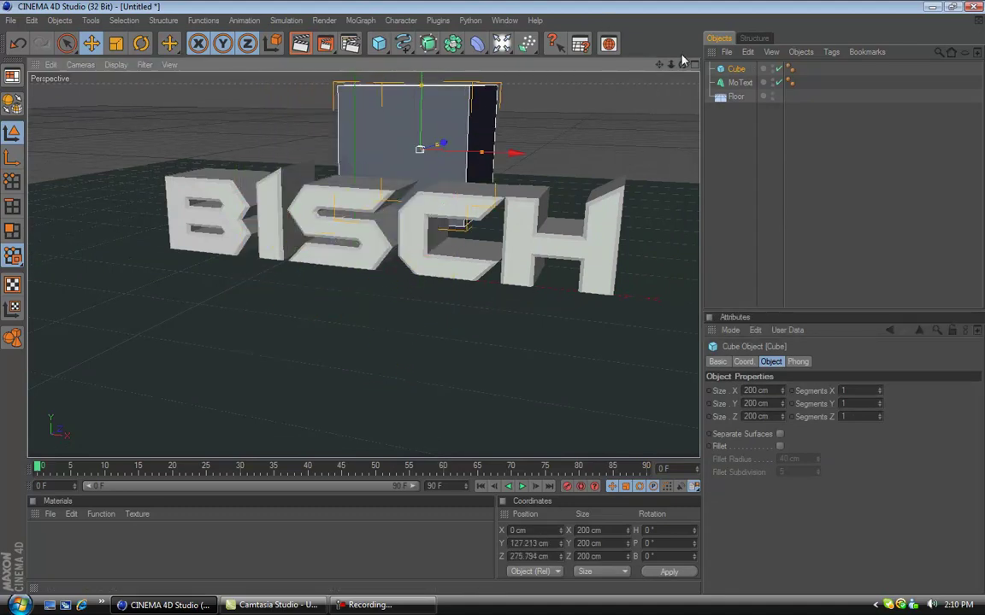
Reshape the cube into a thin wall about 966 cm wide in X and 14 cm thick in Z.
left_click_drag(682, 65, 492, 306)
left_click_drag(450, 135, 499, 303)
left_click_drag(443, 138, 501, 304)
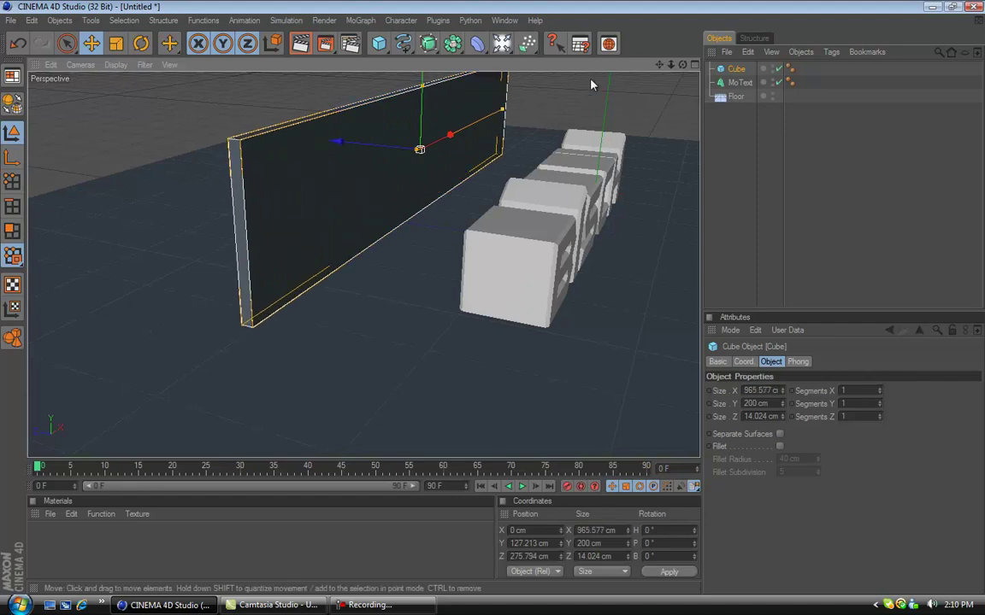
Move the wall to about -53 cm in X and adjust its size and placement behind the text.
left_click_drag(683, 65, 443, 268)
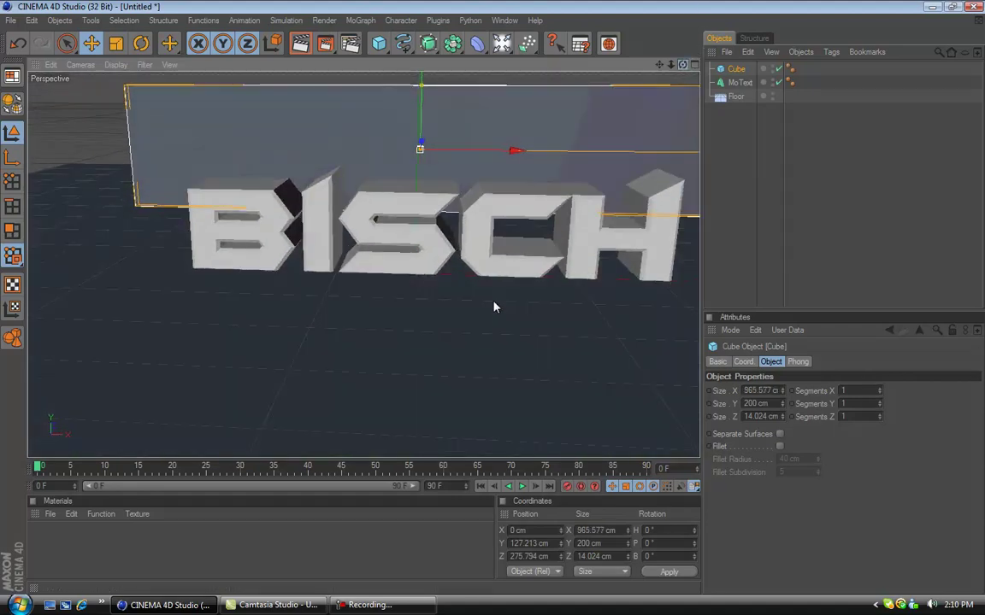
left_click_drag(548, 101, 492, 301)
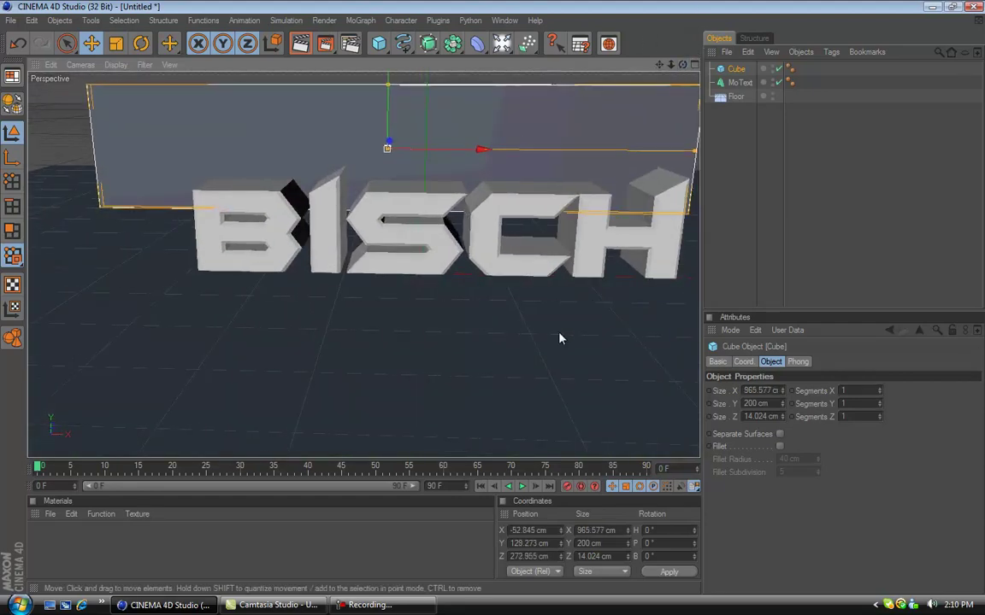
left_click_drag(694, 151, 486, 301)
left_click_drag(387, 126, 440, 112)
Raise the text to about 102 cm in Y and push it back toward the wall, to about 184 cm in Z.
left_click(453, 193)
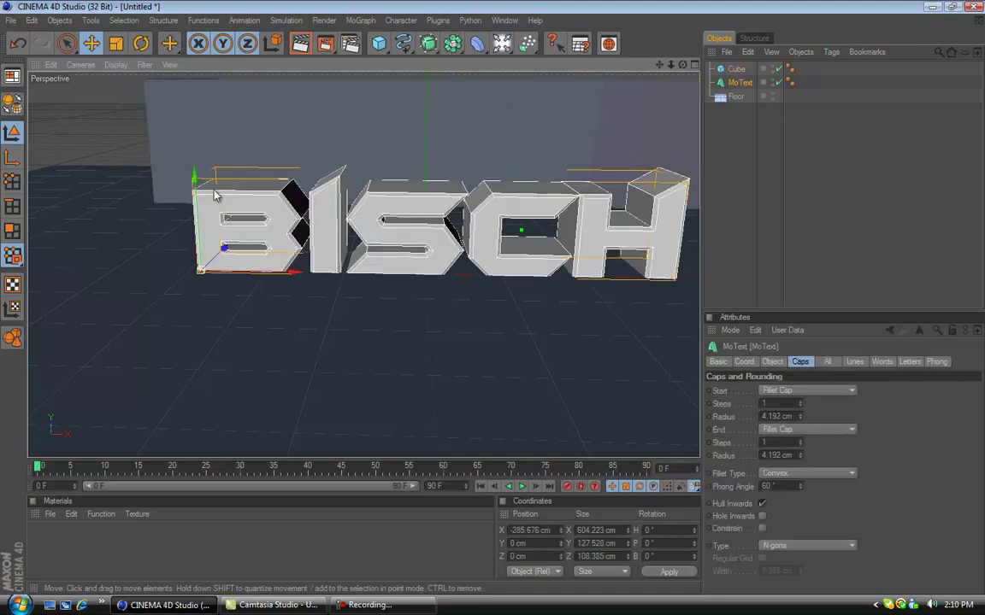
left_click_drag(195, 186, 194, 141)
left_click_drag(493, 302, 575, 122)
left_click_drag(683, 66, 513, 298)
mouse_move(366, 194)
left_mouse_down()
mouse_move(493, 299)
mouse_move(374, 193)
left_mouse_up()
mouse_move(301, 105)
left_mouse_down()
mouse_move(493, 301)
mouse_move(300, 107)
left_mouse_up()
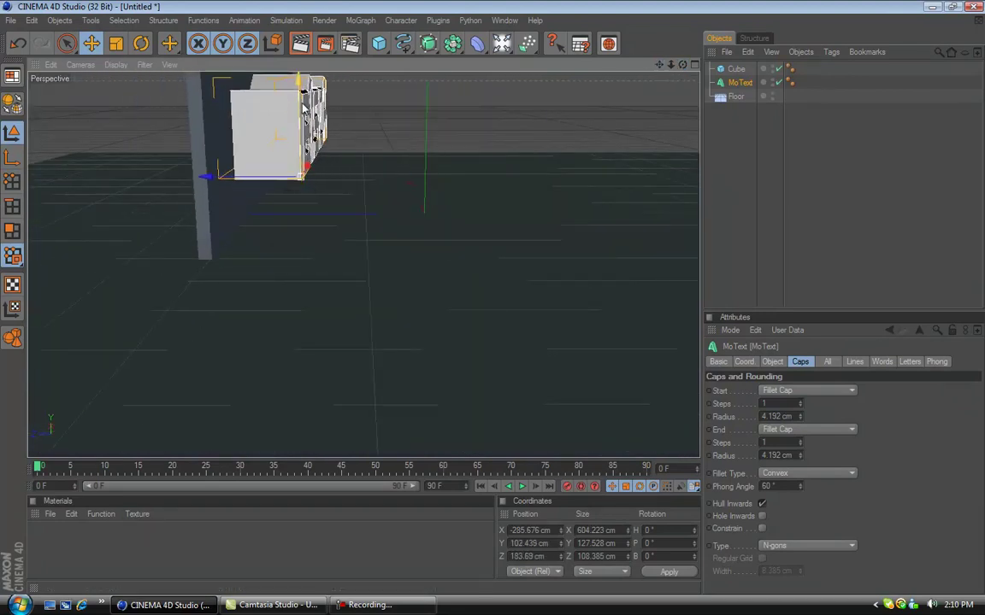
Set the text's depth to 50 and move it closer to the wall, to about 243 cm in Z.
left_click(752, 363)
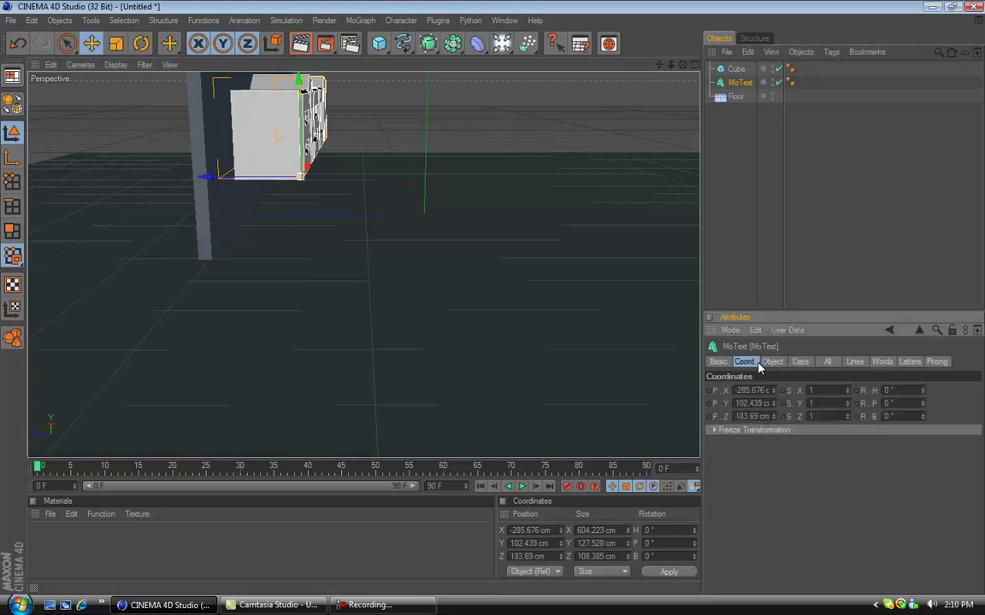
left_click(772, 362)
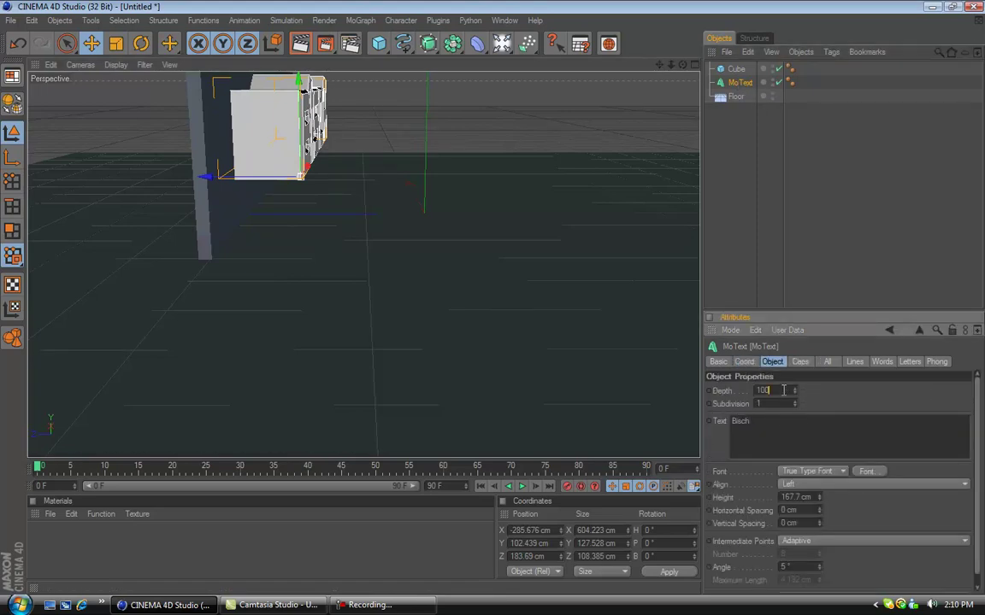
type("50")
key("Return")
left_click_drag(245, 181, 492, 305)
left_click_drag(658, 66, 487, 299)
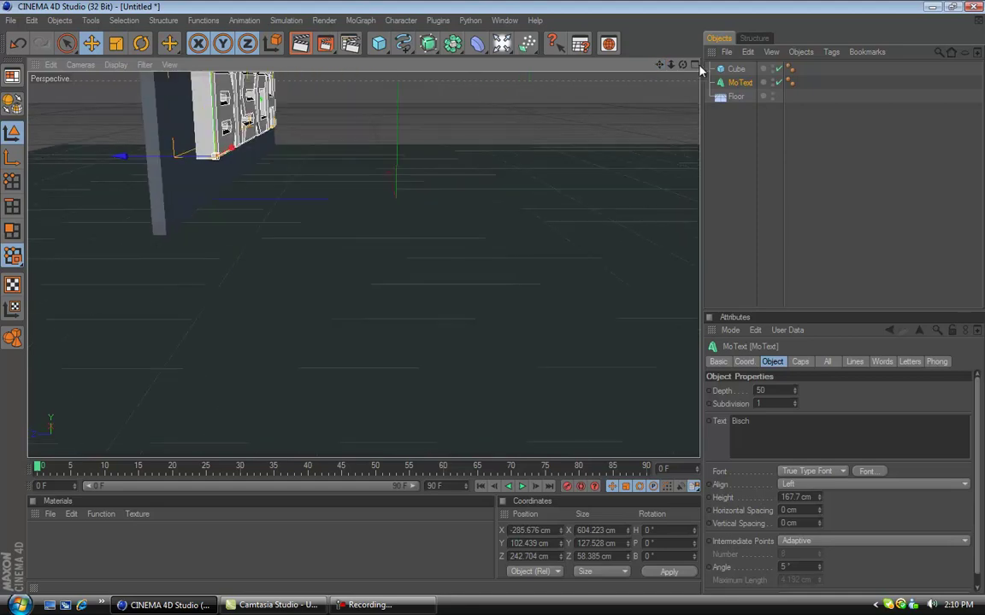
left_click_drag(684, 65, 479, 295)
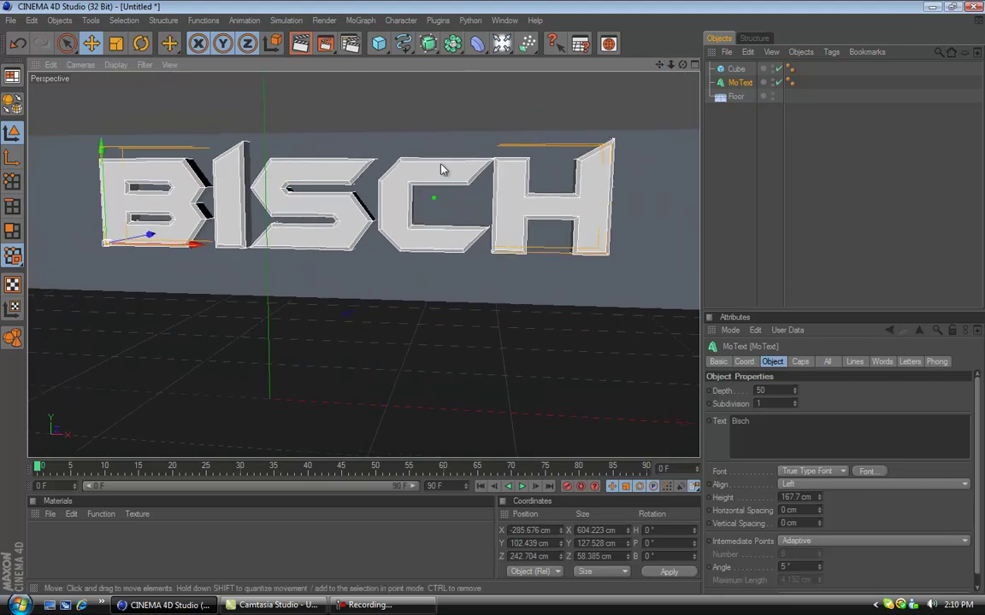
Move the wall to about 22 cm in X and raise it to about 154 cm in Y.
left_click(343, 145)
left_click_drag(360, 126, 493, 299)
left_click_drag(671, 65, 486, 299)
left_click_drag(655, 230, 491, 299)
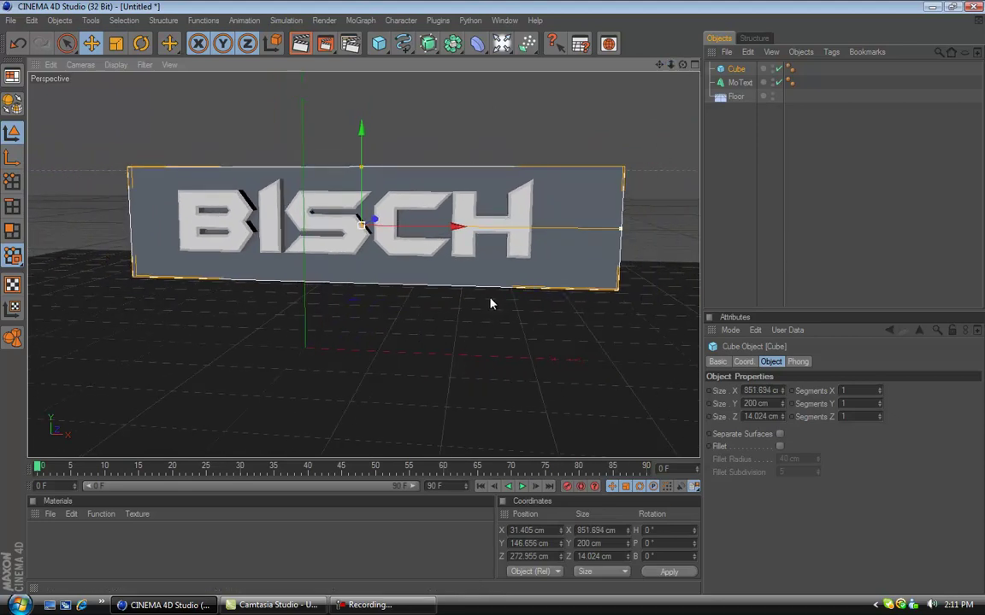
left_click_drag(454, 226, 492, 301)
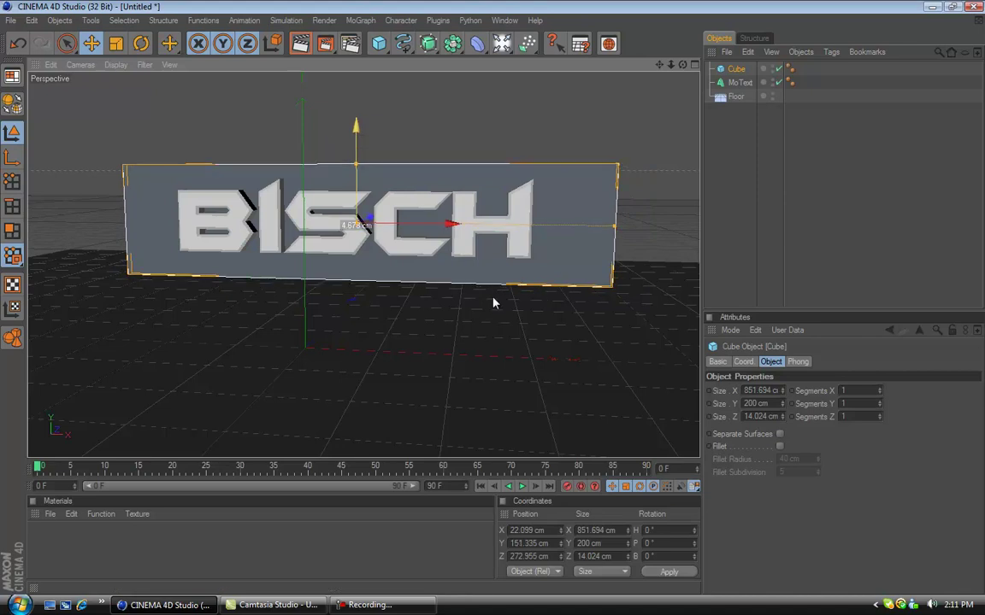
left_click_drag(358, 144, 493, 299)
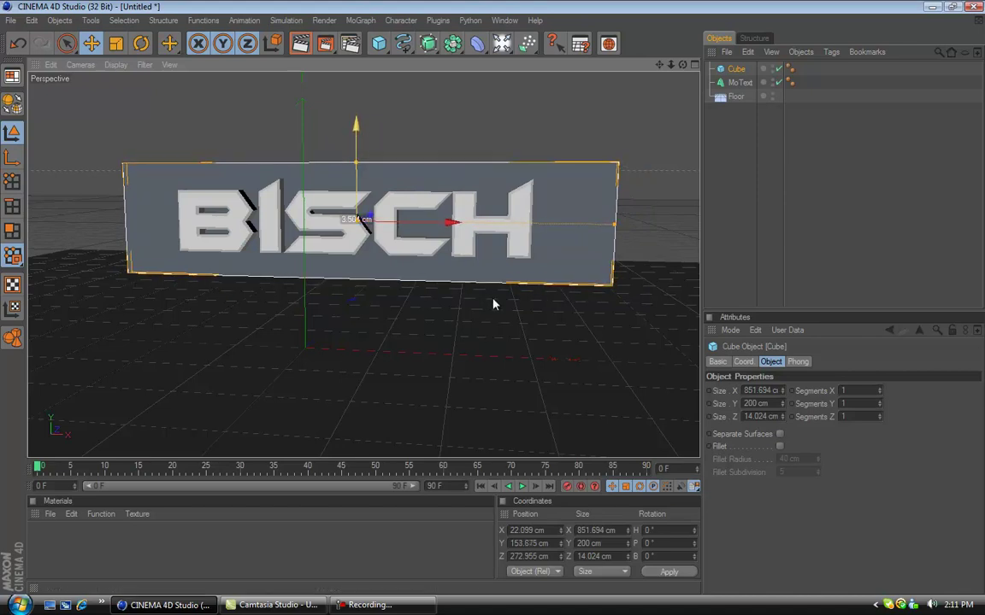
Move the text slightly away from the wall, to about 239 cm in Z, and deselect it.
left_click(312, 203)
left_click_drag(205, 242, 207, 242)
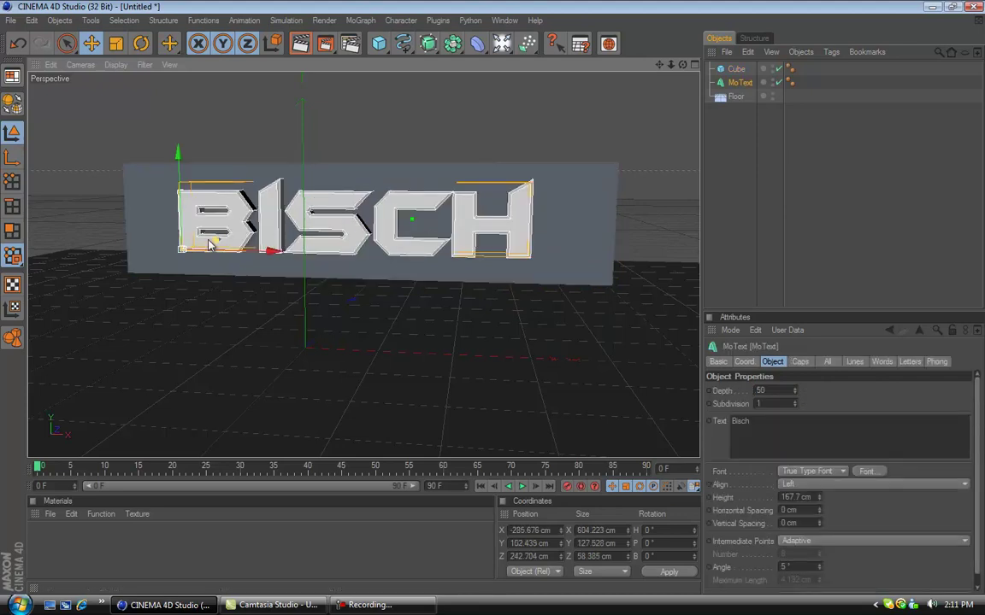
left_click(756, 246)
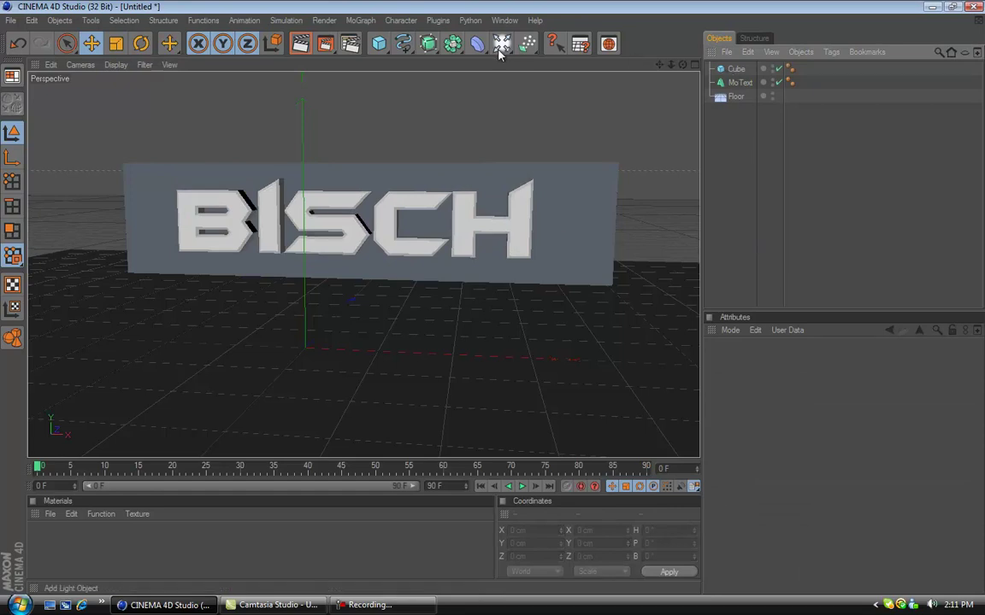
left_click(363, 23)
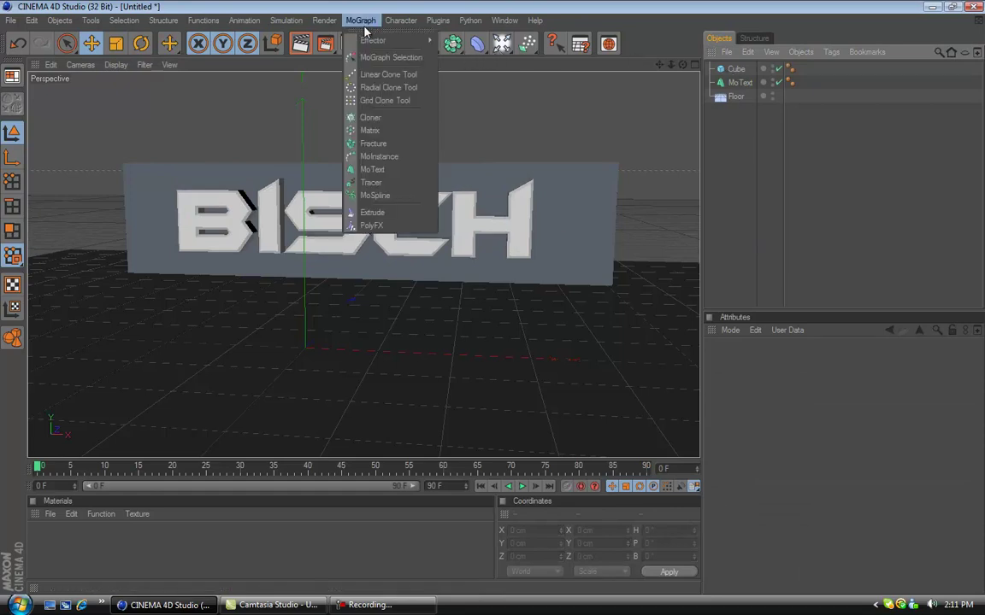
mouse_move(376, 40)
left_click(466, 114)
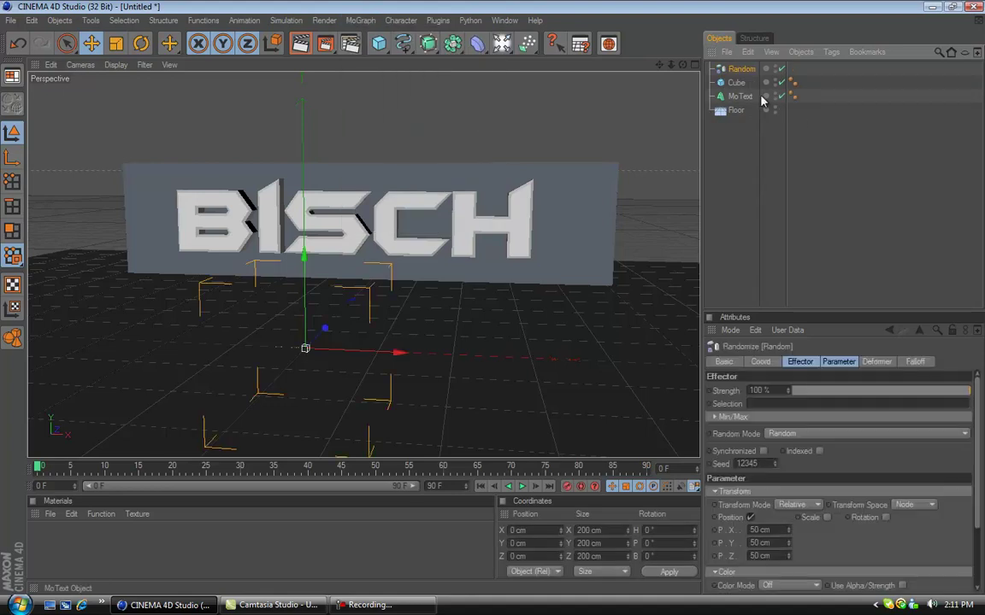
left_click_drag(303, 251, 493, 299)
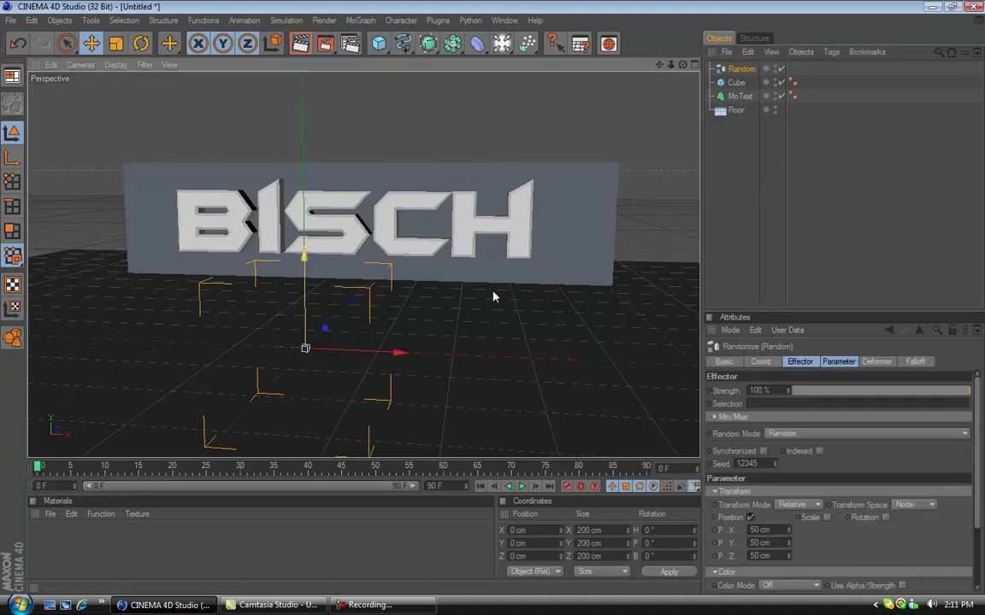
left_click_drag(308, 167, 494, 307)
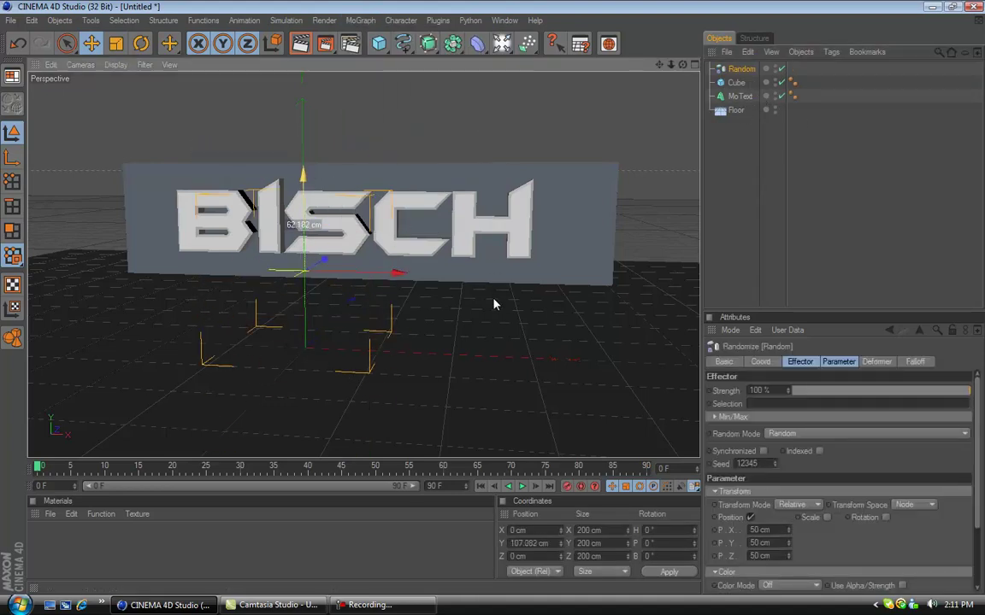
left_click_drag(740, 96, 740, 73)
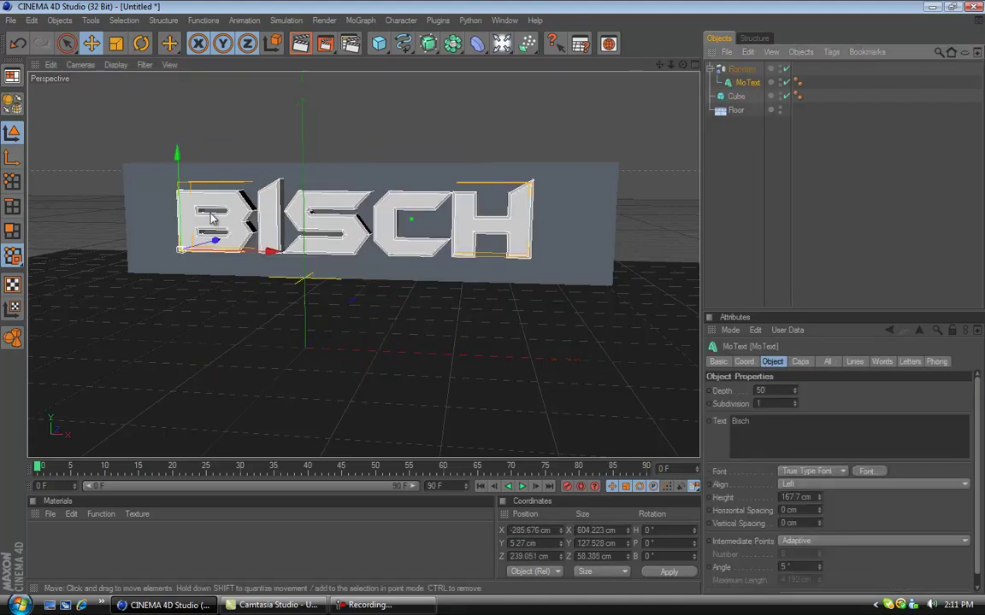
left_click_drag(747, 83, 757, 146)
left_click(742, 72)
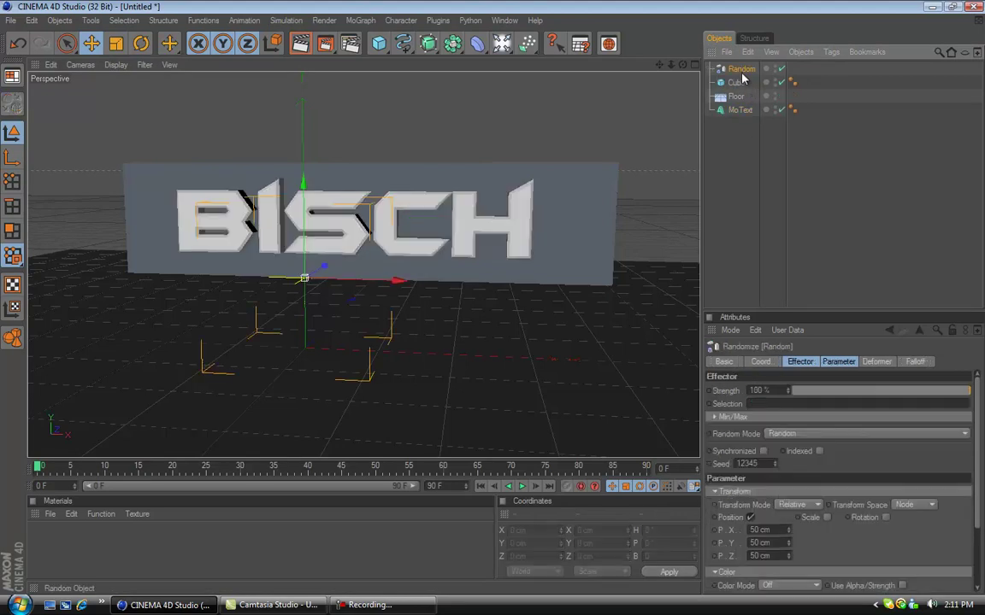
key("Delete")
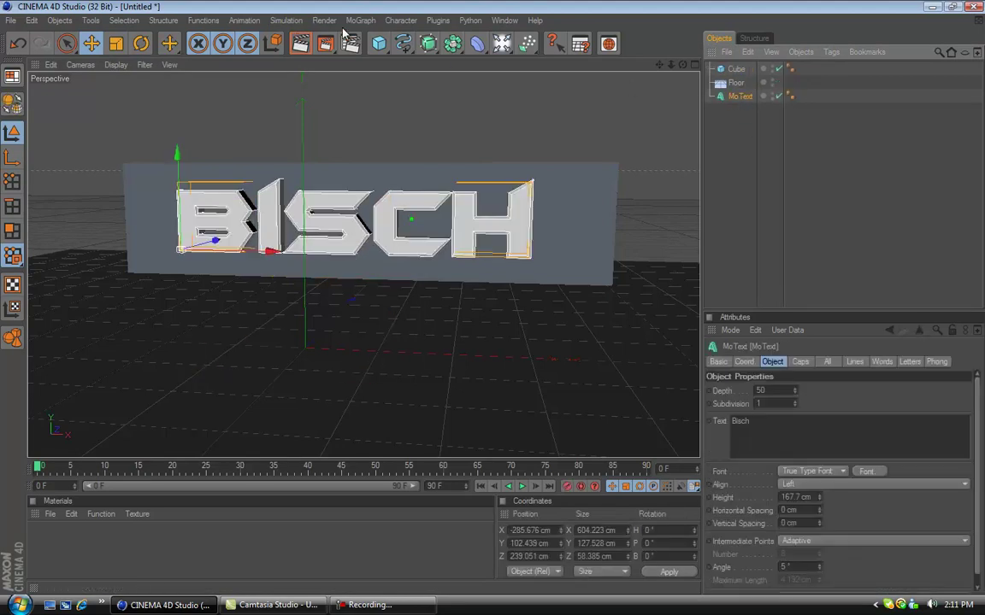
Apply a MoGraph Random effector to the selected text.
left_click(360, 20)
mouse_move(427, 40)
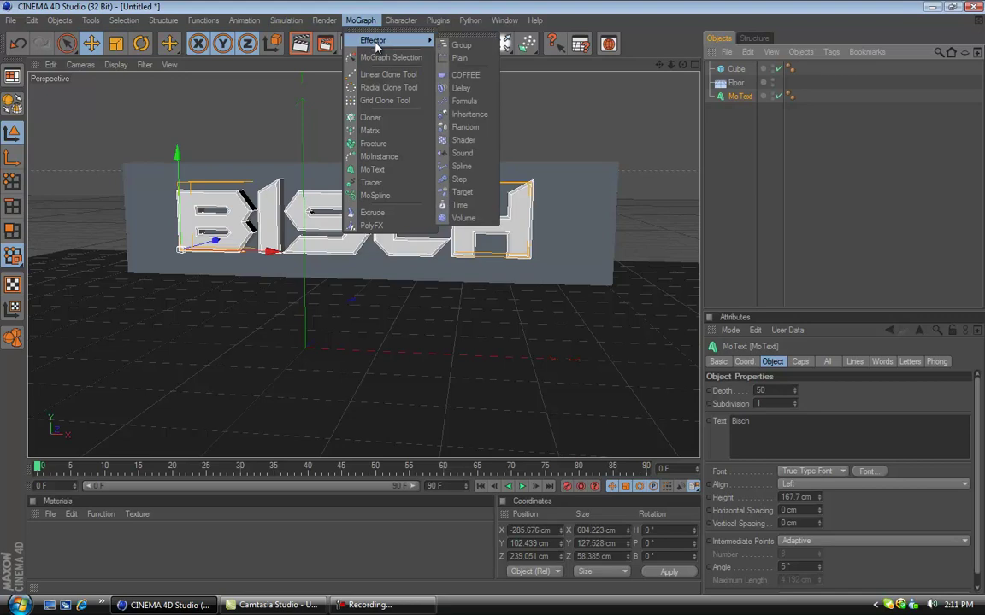
left_click(467, 128)
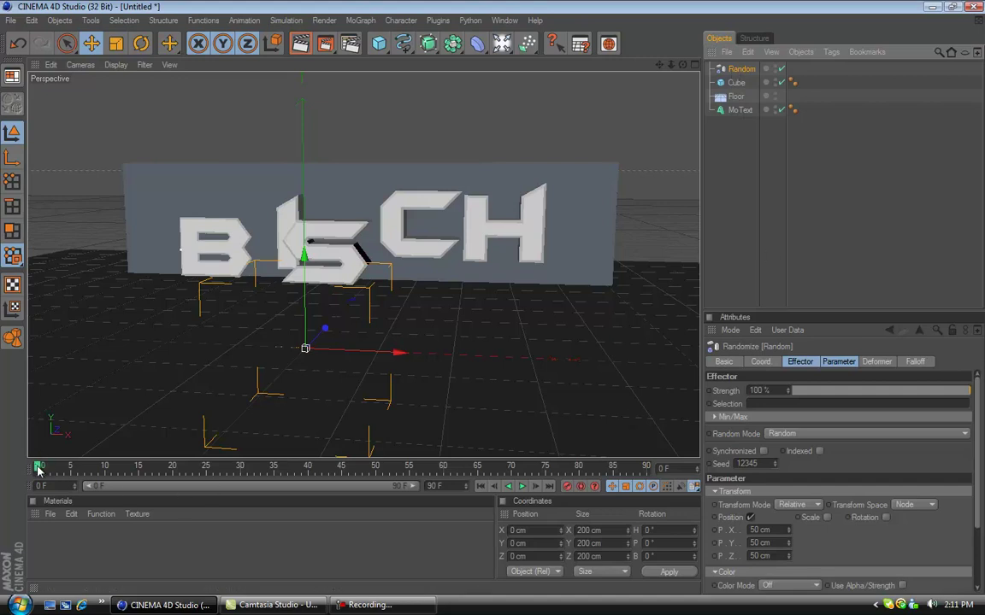
Extend the animation's end to frame 150.
left_click_drag(38, 470, 85, 468)
type("15")
key("Return")
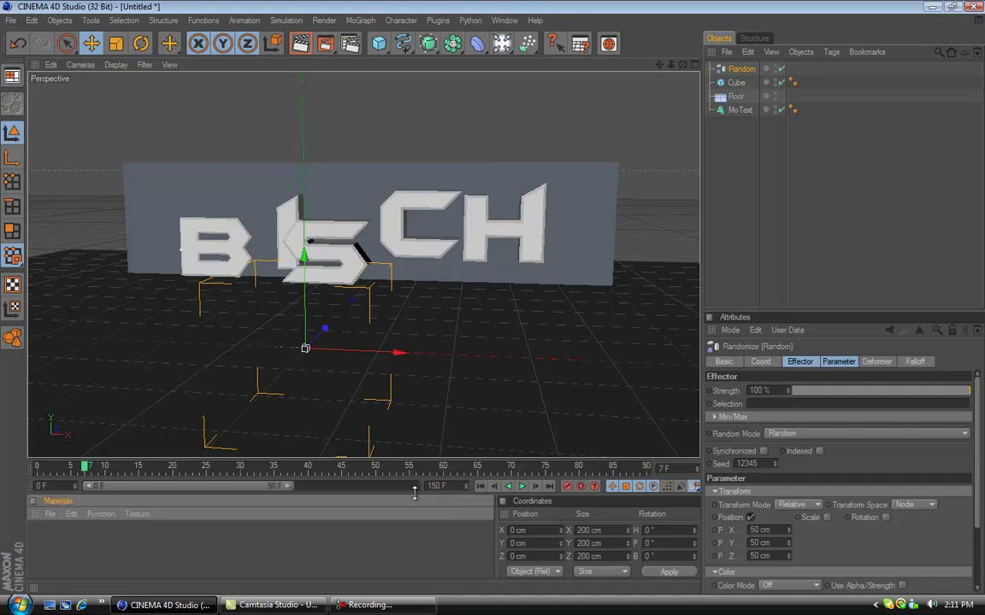
At frame 60, set the Random effector's strength to 0% and keyframe it.
left_click_drag(68, 471, 282, 470)
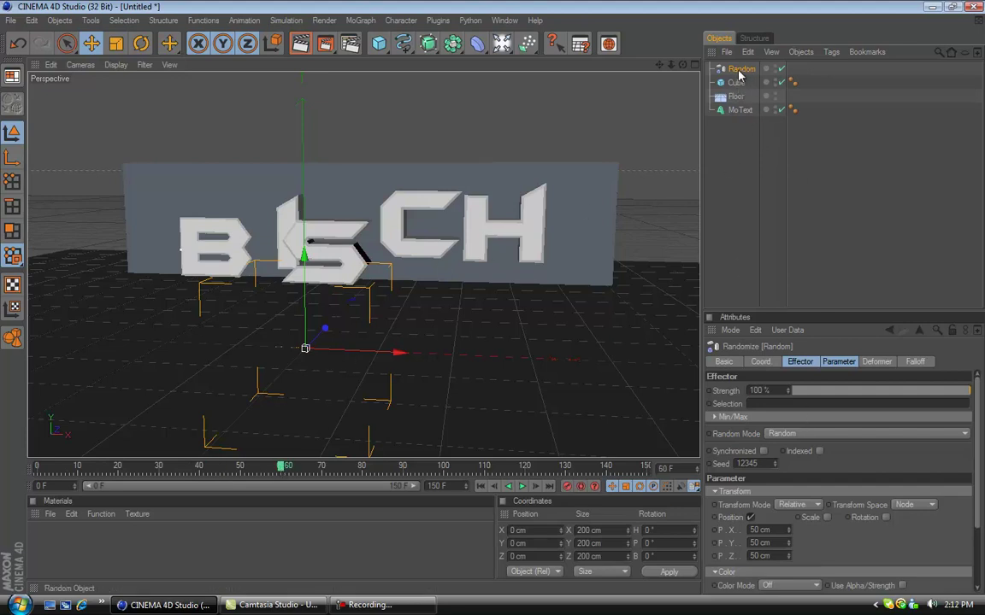
left_click_drag(775, 390, 667, 400)
type("0")
key("Return")
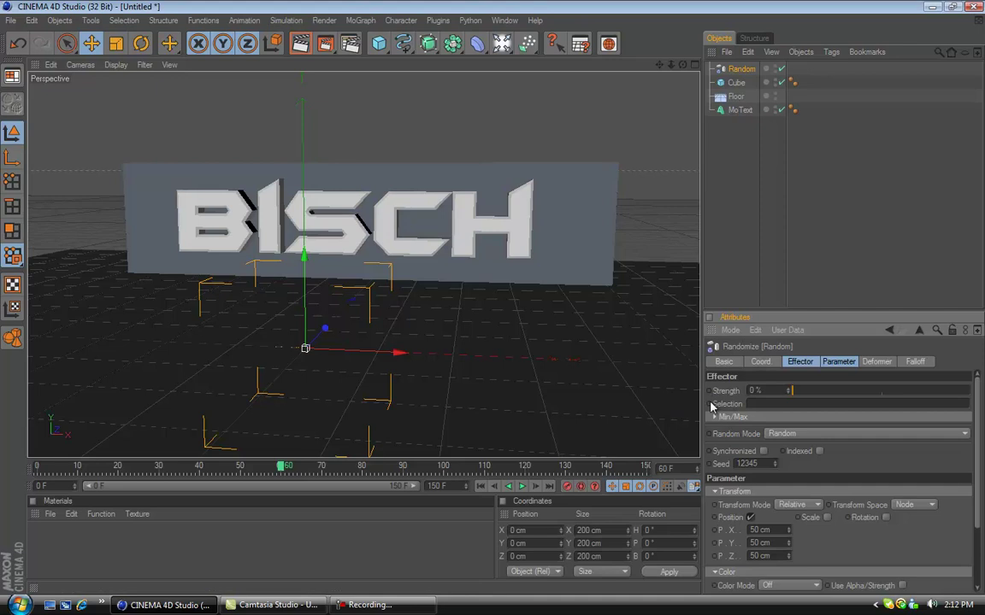
left_click(710, 391, "ctrl")
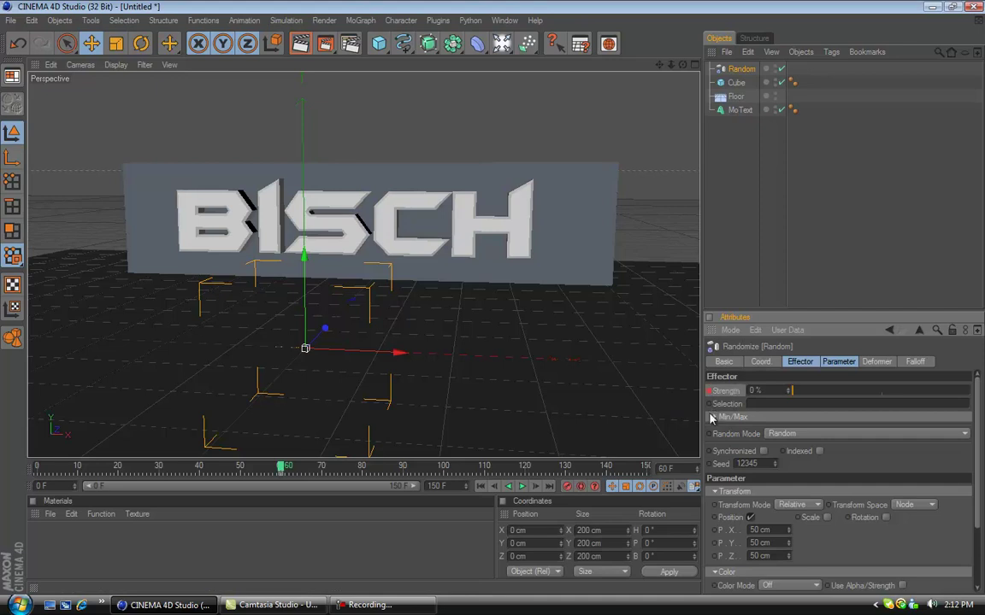
At frame 0, set the Random effector's strength to 100% and keyframe it.
left_click_drag(279, 467, 36, 469)
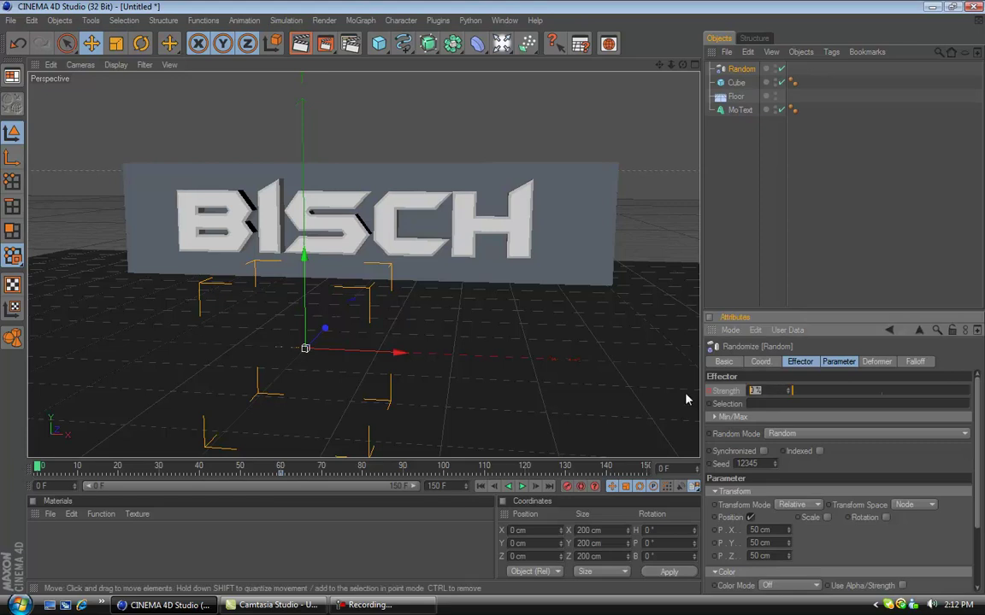
type("100")
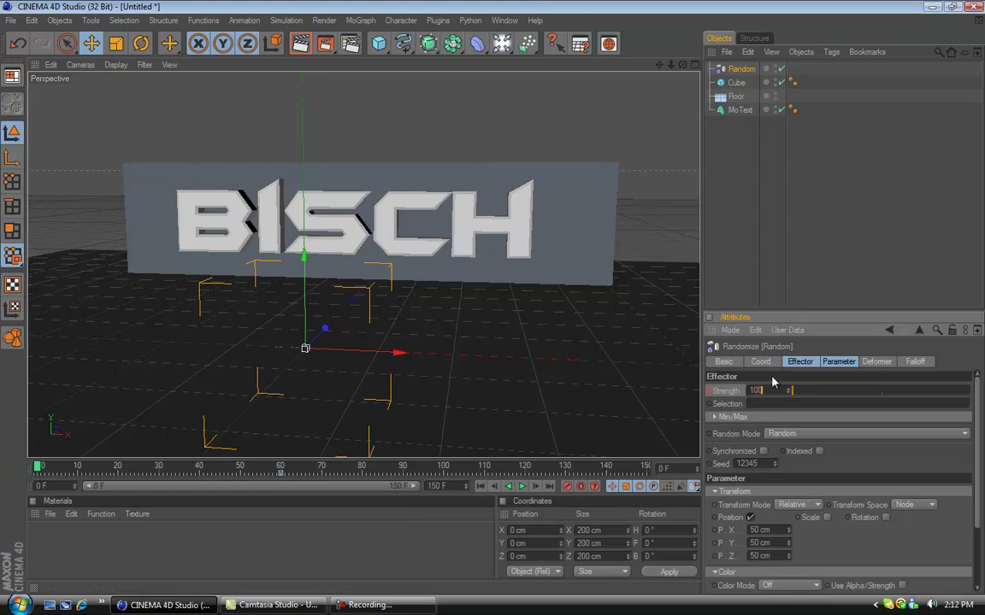
key("Return")
left_click(710, 392)
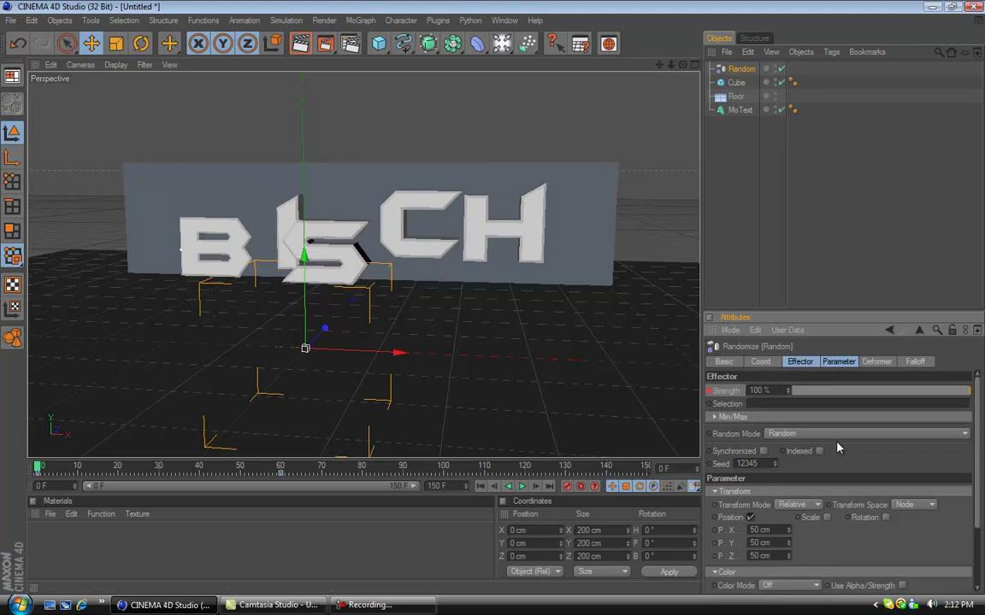
left_click(761, 361)
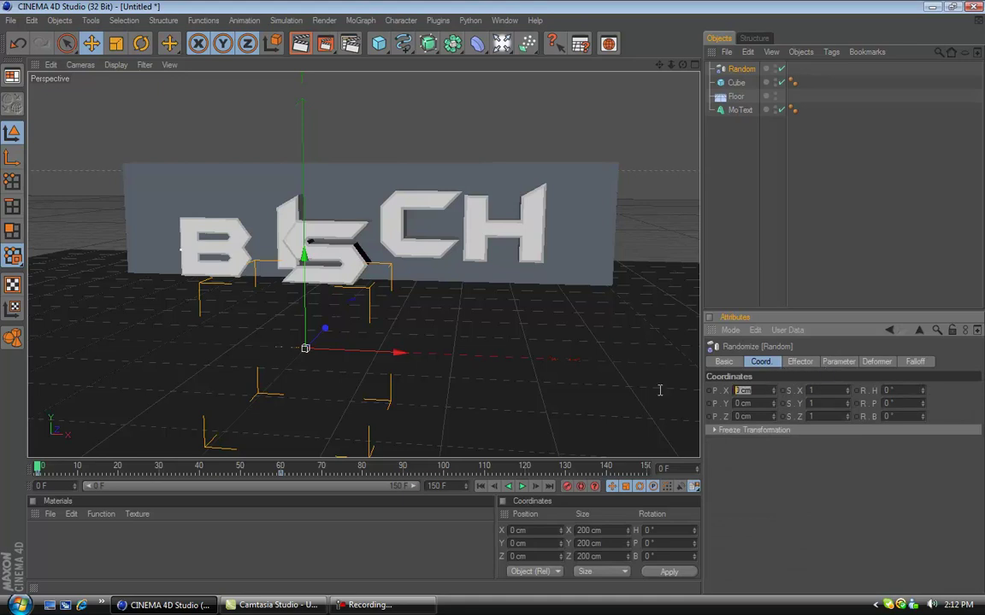
type("1000")
key("Return")
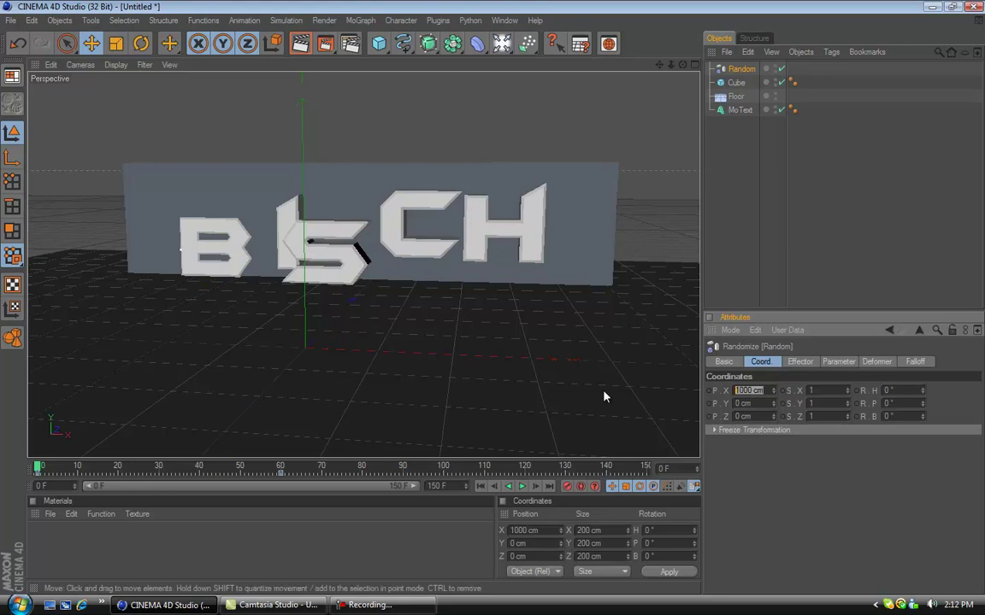
left_click(815, 363)
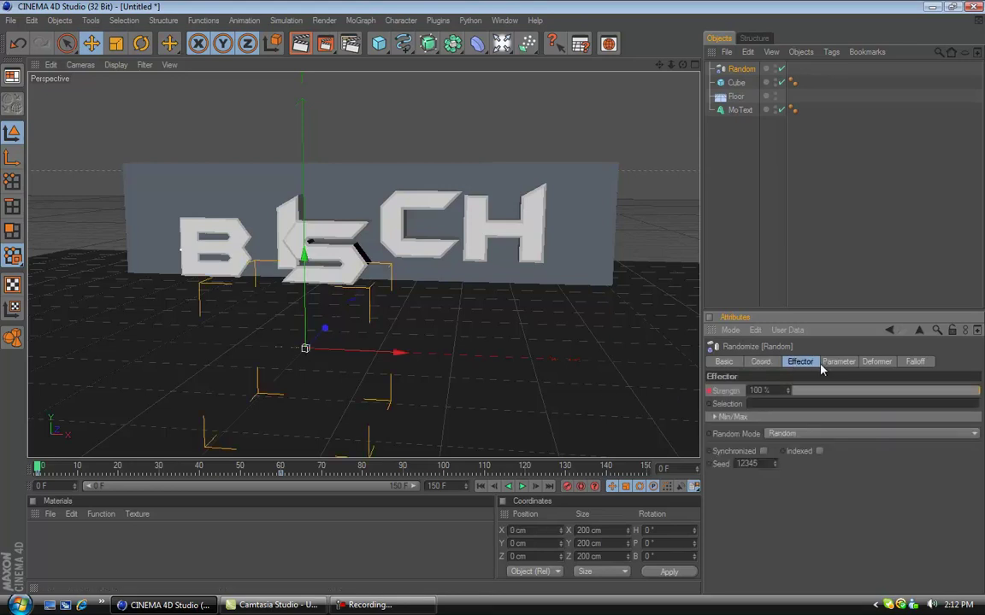
left_click(715, 417)
left_click(714, 417)
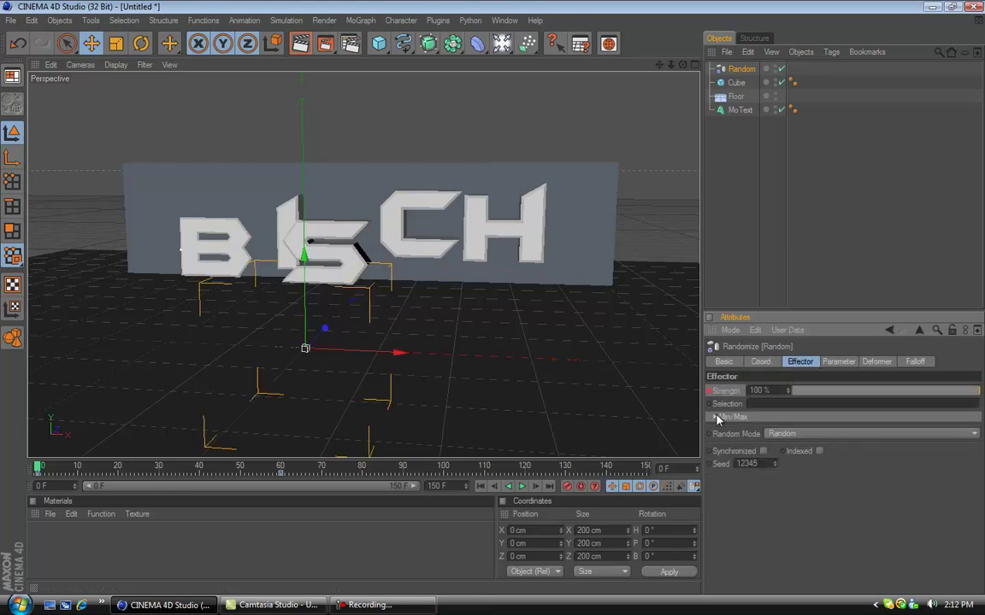
Set the Random effector's position parameters to 1000 cm in X, Y and Z.
left_click(835, 362)
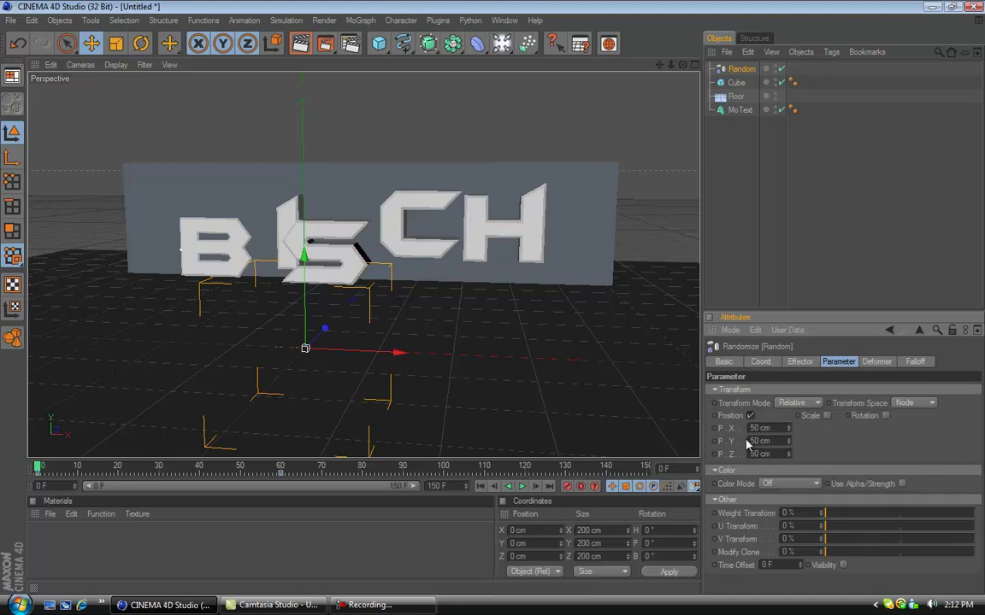
left_click(780, 428)
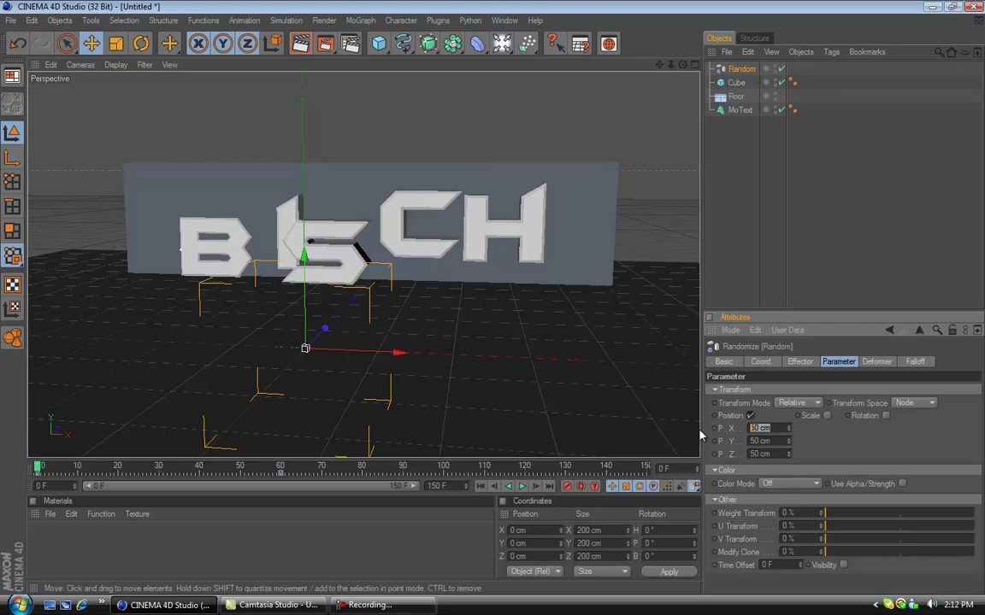
type("500")
key("Return")
type("1000")
key("Return")
double_click(763, 440)
type("1000")
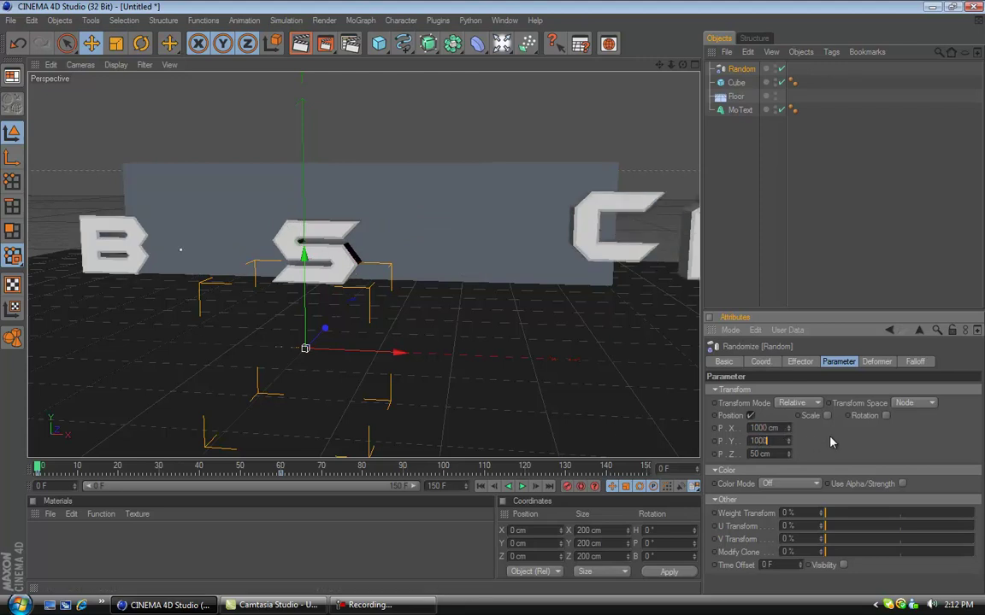
key("Return")
left_click_drag(779, 454, 553, 457)
type("1000")
key("Return")
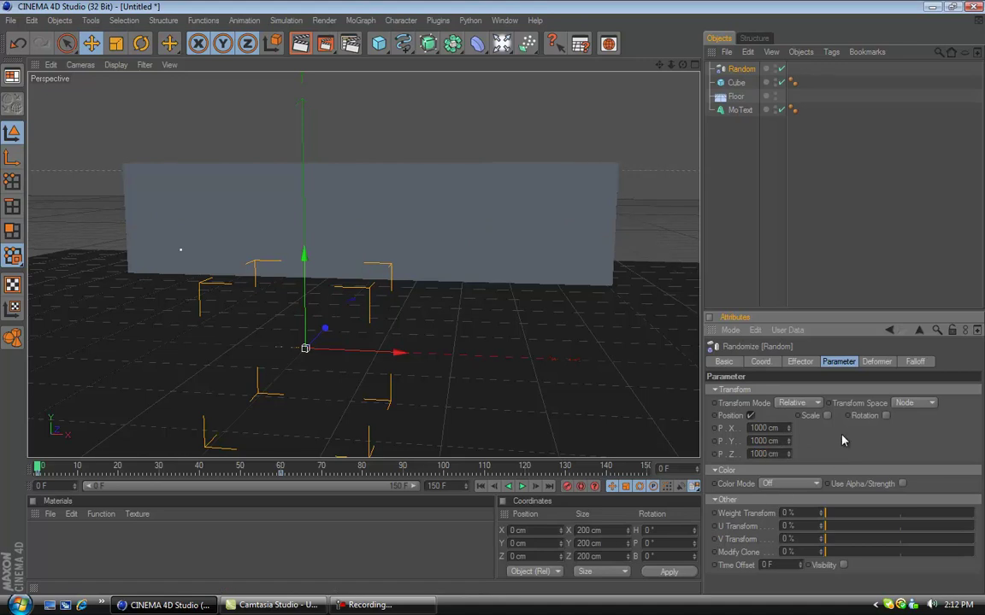
Enable rotation in the Random effector and set H to 89°, P to 132° and B to 53°.
left_click(885, 416)
double_click(890, 428)
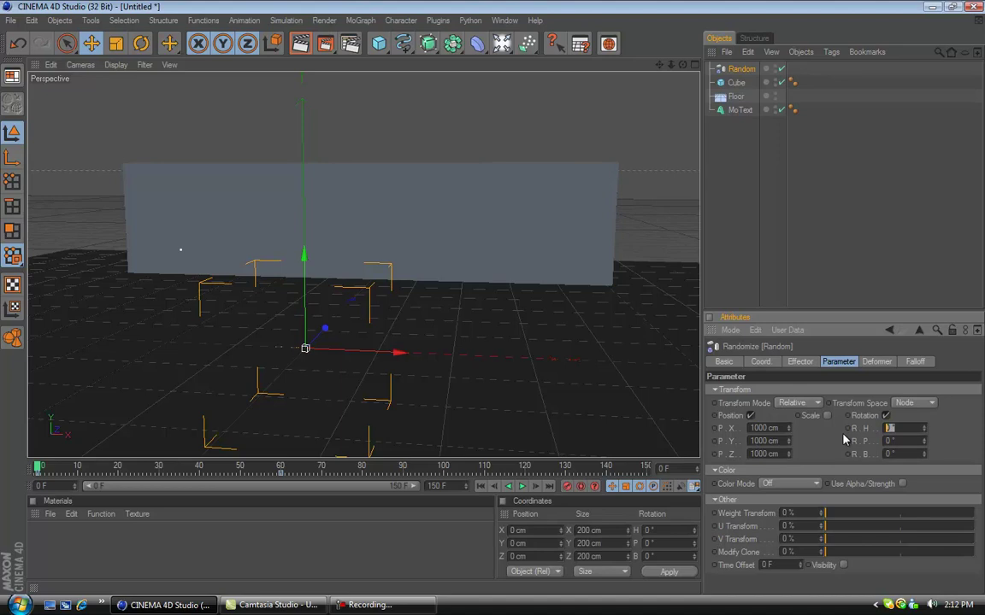
type("89")
key("Tab")
type("132")
key("Tab")
type("53")
key("Return")
Keyframe the Random effector's three position and three rotation parameters at frame 0.
left_click(715, 428, "ctrl")
left_click(714, 442, "ctrl")
left_click(715, 455, "ctrl")
left_click(848, 428, "ctrl")
left_click(848, 441, "ctrl")
left_click(848, 453, "ctrl")
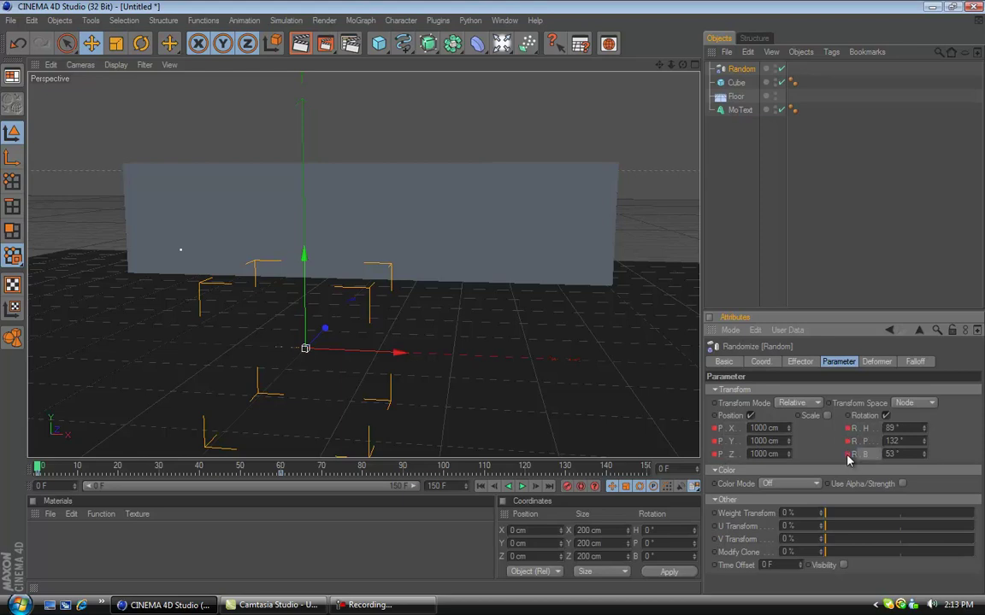
Play the text animation from frame 0 to check how the letters assemble.
left_click(38, 469)
mouse_move(39, 469)
left_mouse_down()
mouse_move(283, 471)
mouse_move(30, 473)
left_mouse_up()
left_click(522, 486)
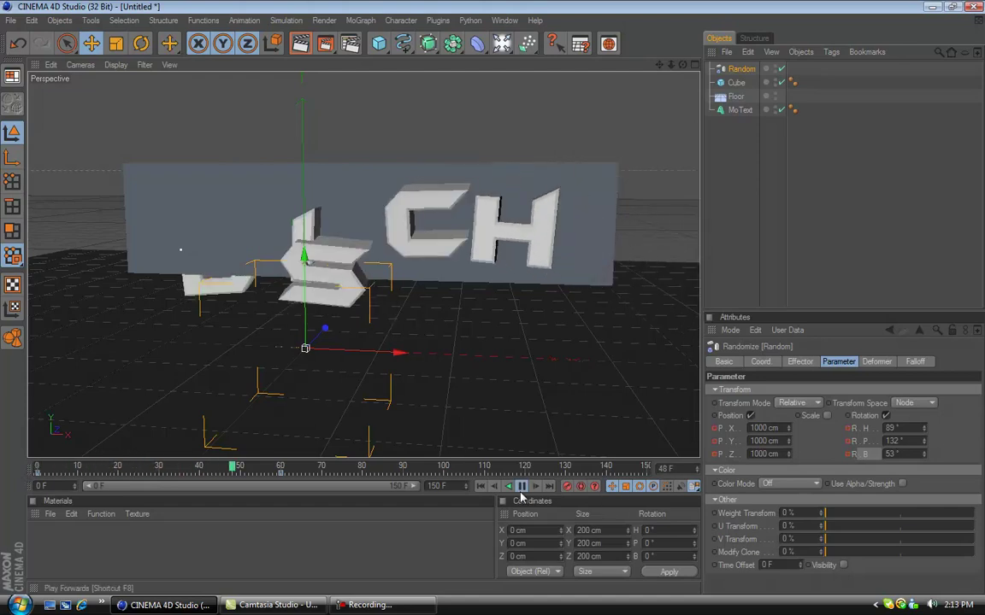
At frame 54, set the Random effector's X position parameter to -1000 cm.
left_click(320, 469)
left_click_drag(318, 469, 258, 470)
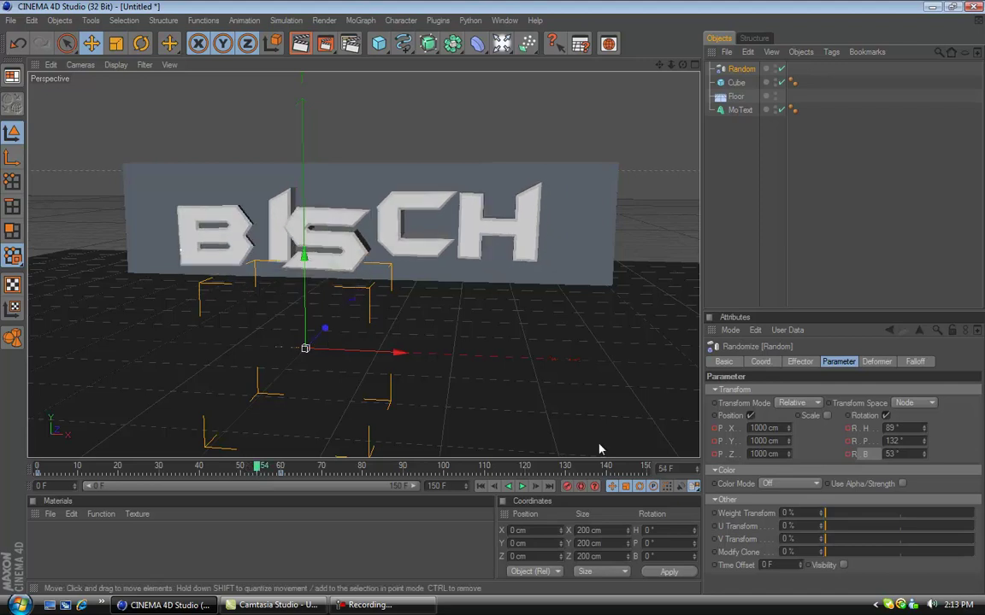
left_click(750, 428)
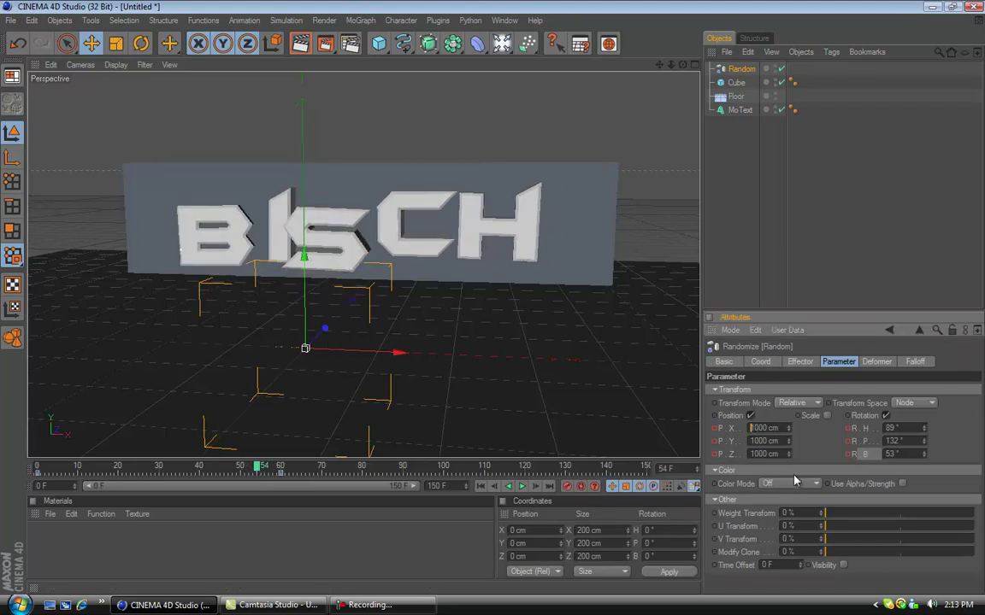
type("-")
key("Return")
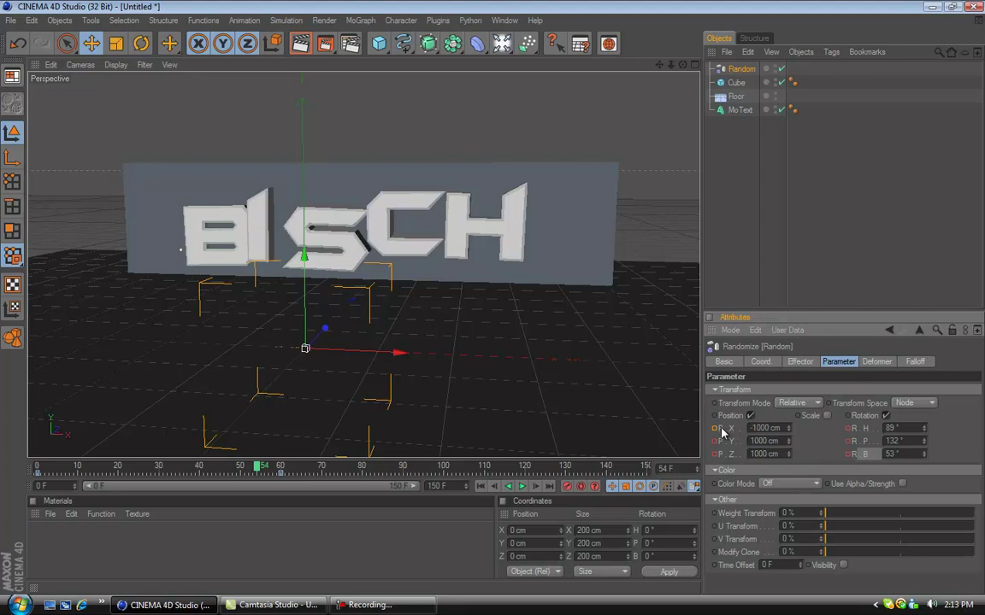
Try to delete the Random effector's keyframe at frame 0 and play the text animation.
left_click_drag(256, 472, 41, 476)
left_click(37, 475)
key("Delete")
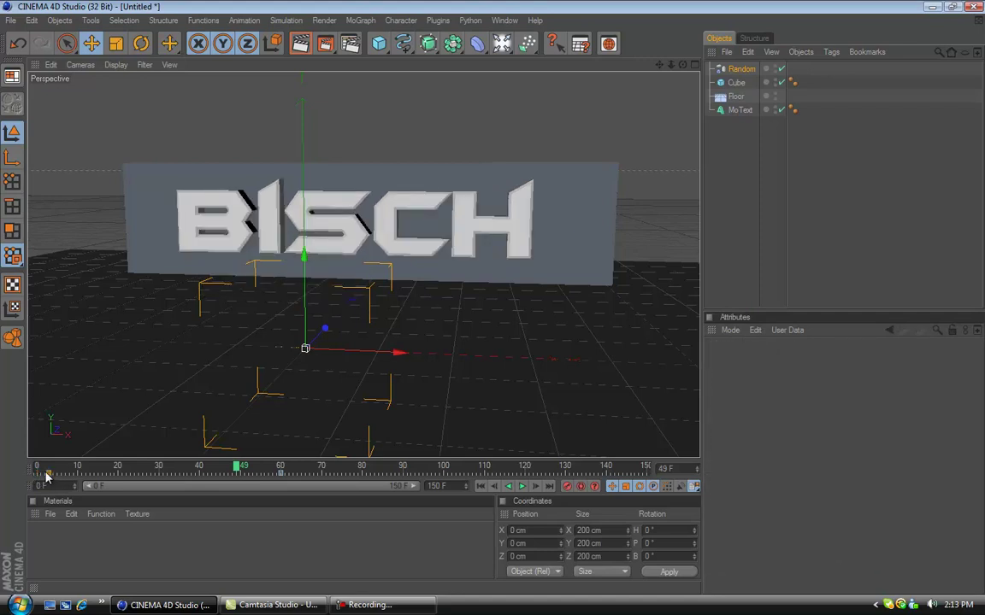
left_click_drag(238, 470, 37, 470)
left_click(524, 488)
left_click(525, 487)
Undo the latest keyframe edits on the Random effector.
left_click(32, 19)
left_click(36, 32)
left_click(32, 20)
left_click(40, 40)
left_click(34, 19)
left_click(40, 40)
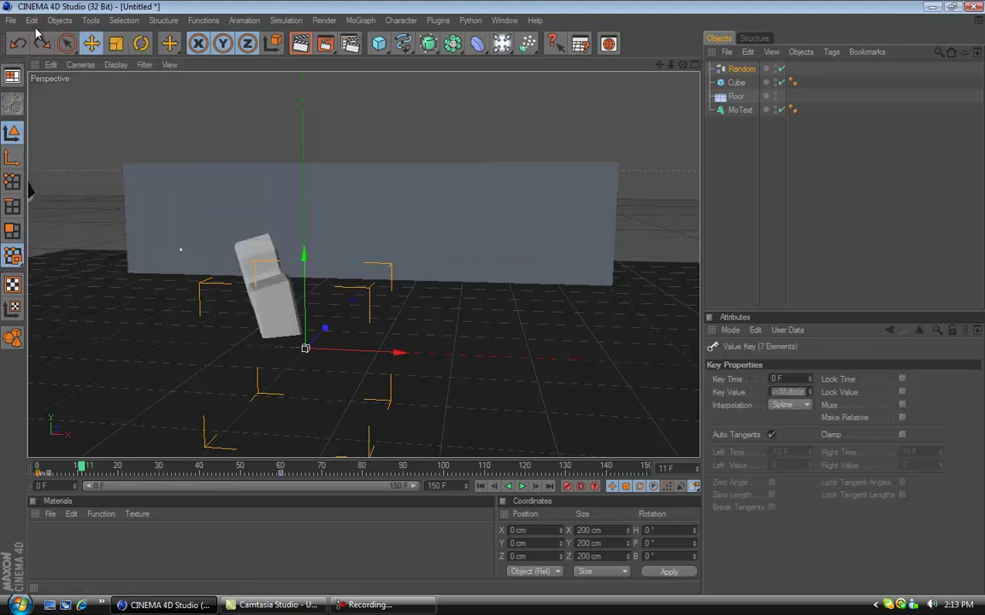
left_click(32, 20)
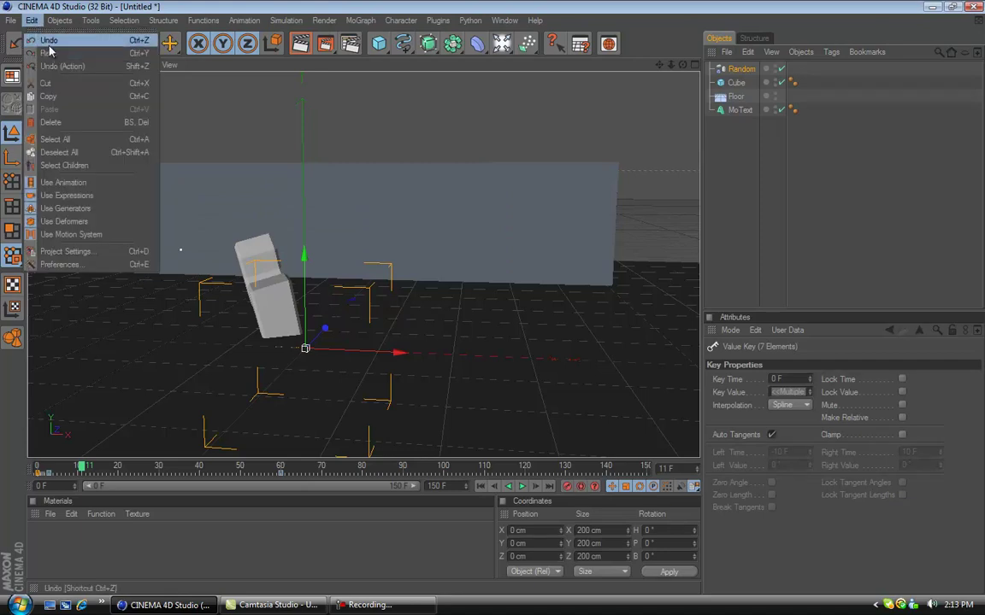
left_click(49, 43)
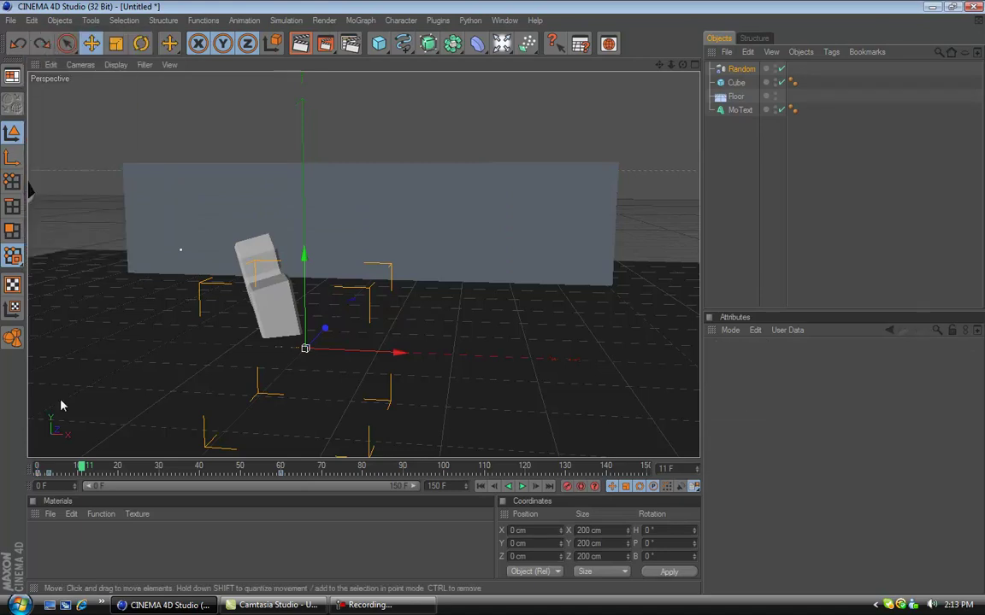
Delete the extra keyframe near frame 3 and play the text animation from frame 0.
left_click(50, 473)
key("Delete")
left_click_drag(84, 466, 29, 464)
left_click(522, 487)
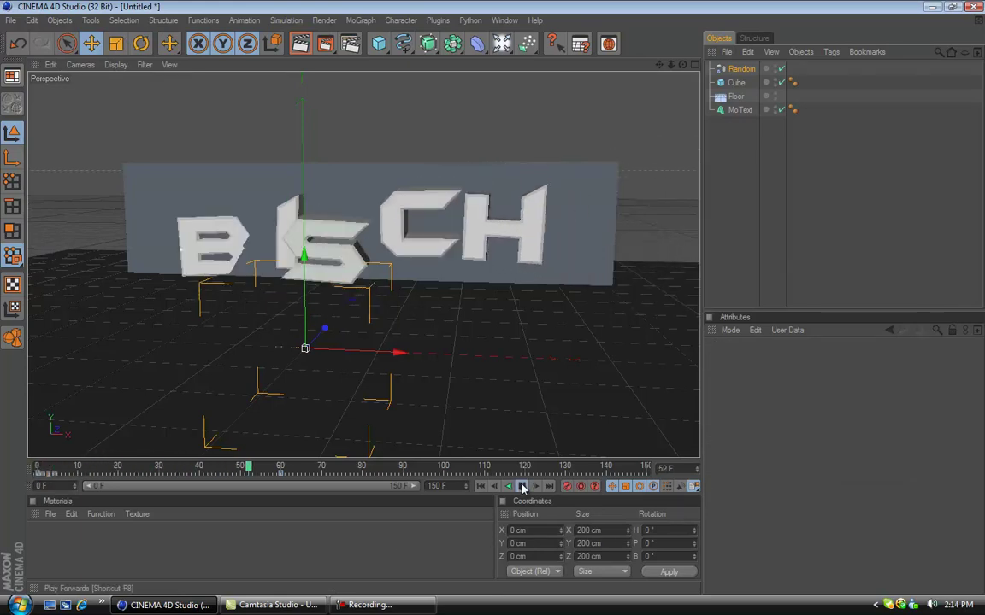
left_click(522, 487)
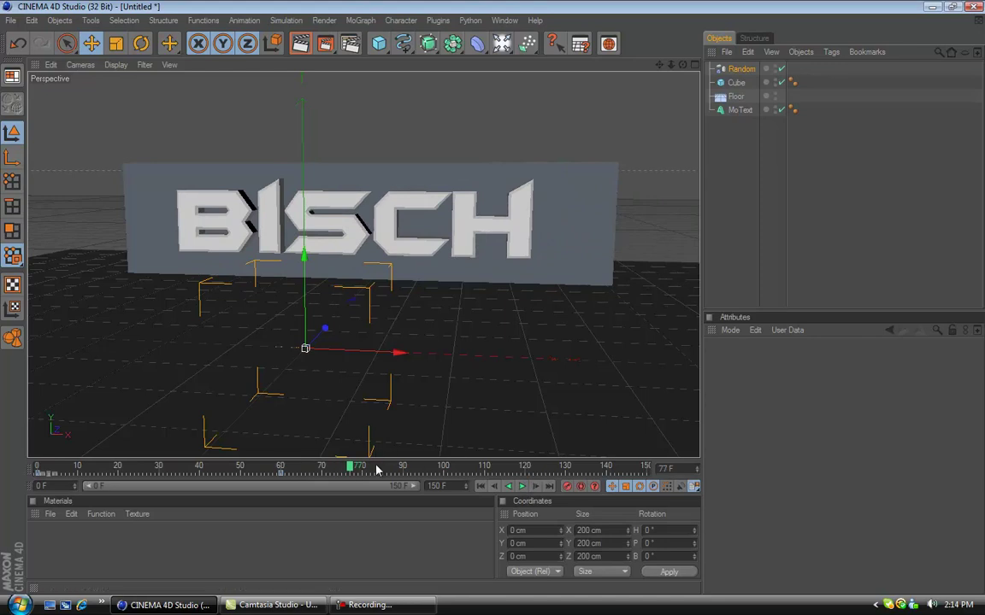
At frame 0, set the Random effector's X and Y position parameters to -1000 cm.
left_click_drag(352, 468, 37, 468)
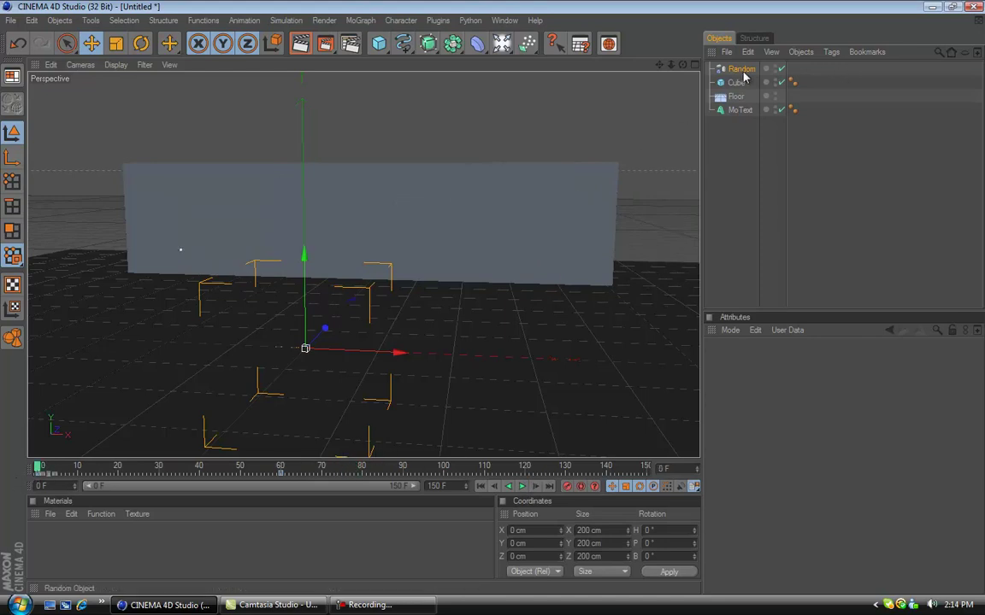
left_click(741, 69)
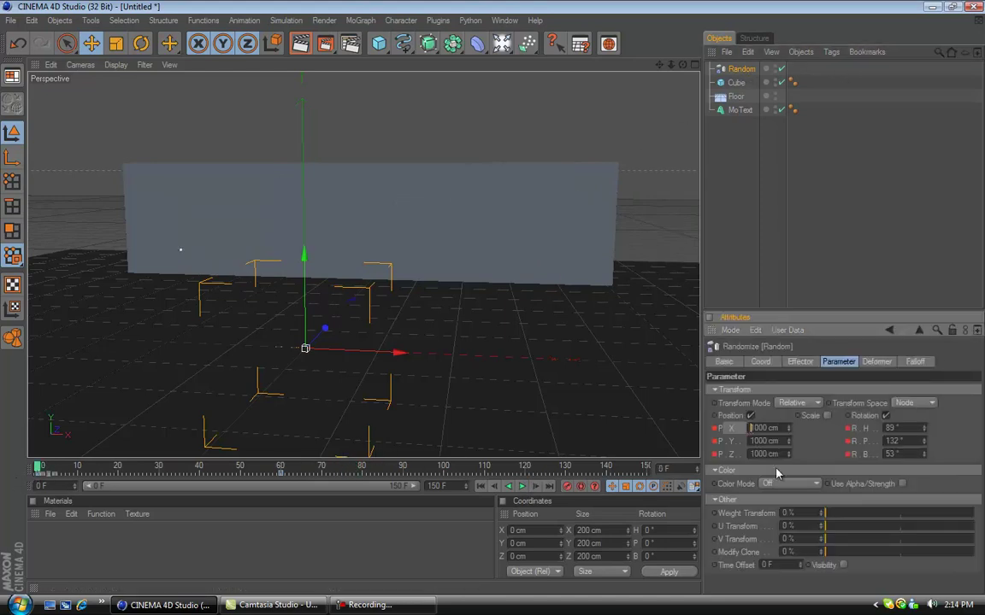
type("-")
key("Return")
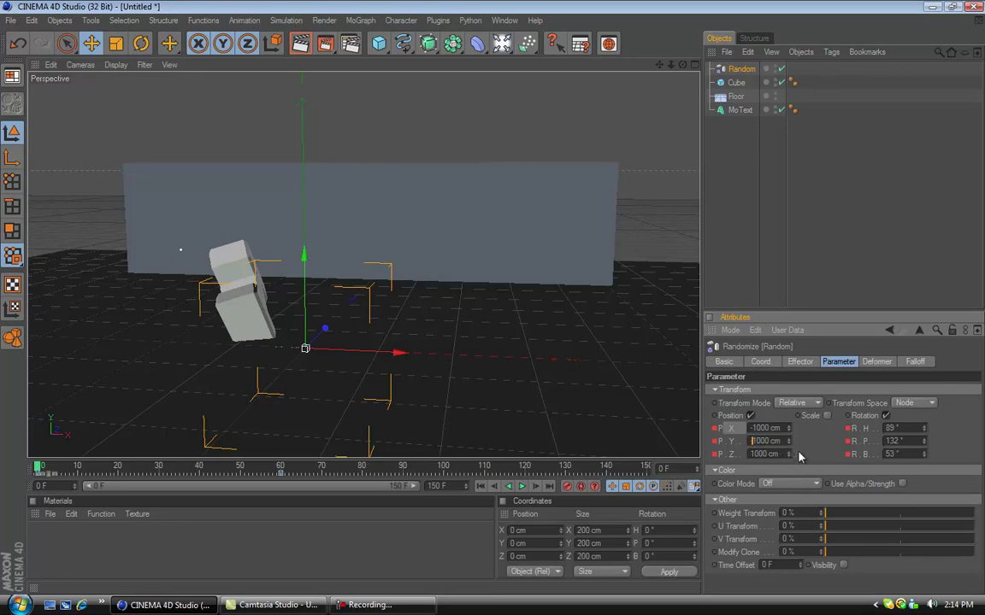
type("-")
key("Return")
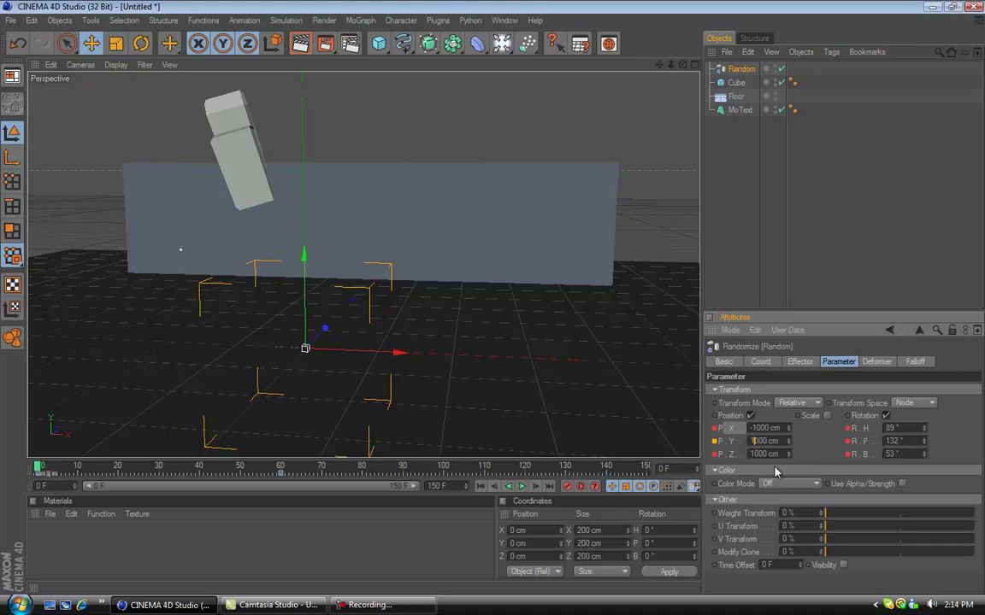
Set the Random effector's Y position parameter to 25000 cm at frame 0 and preview the animation.
key("Return")
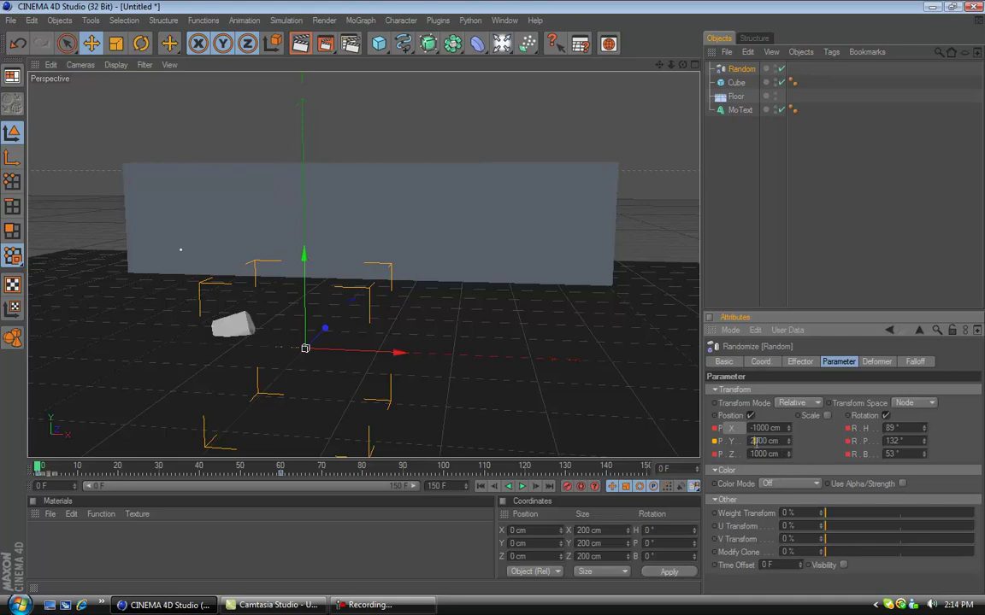
type("5")
key("Return")
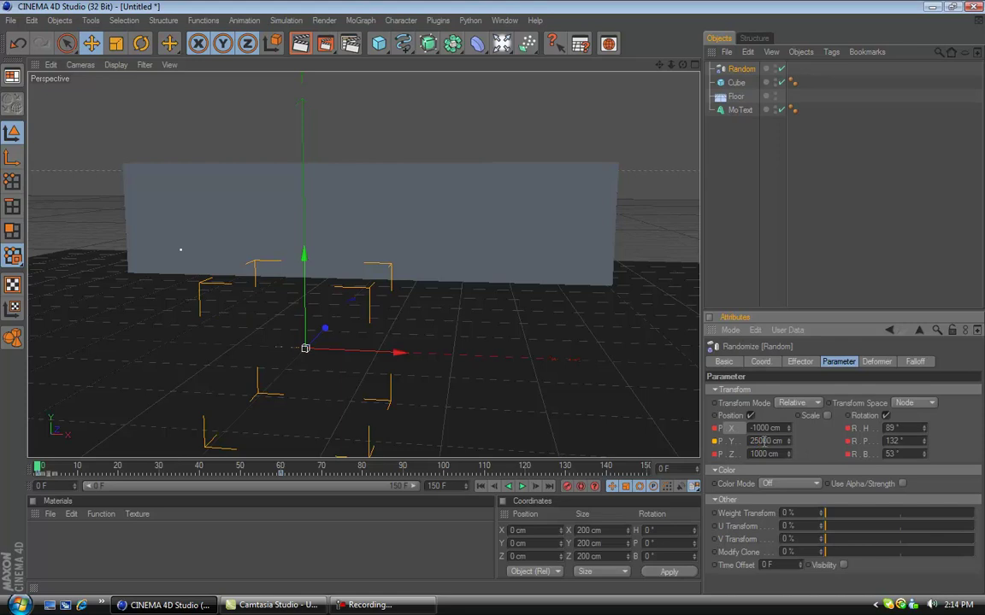
left_click(522, 486)
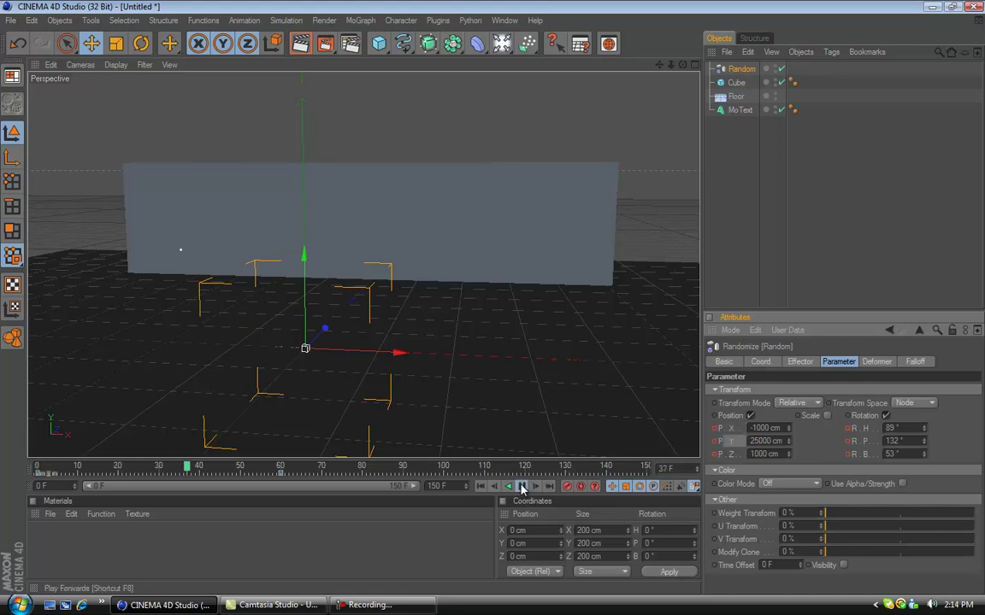
left_click(522, 486)
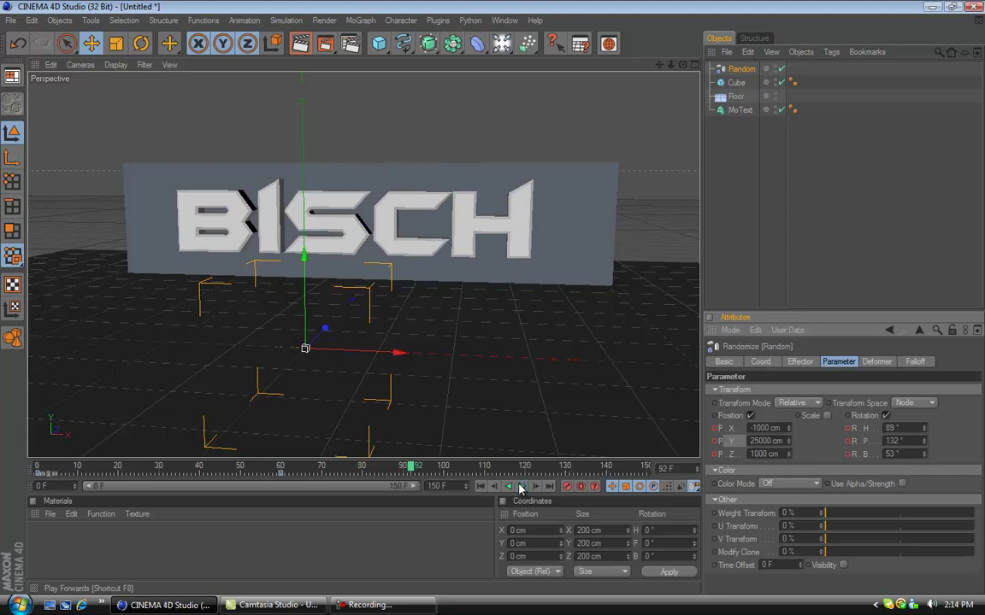
At frame 0, set the Random effector's X and Y position parameters to 1000 cm and play the animation.
left_click_drag(410, 472, 37, 468)
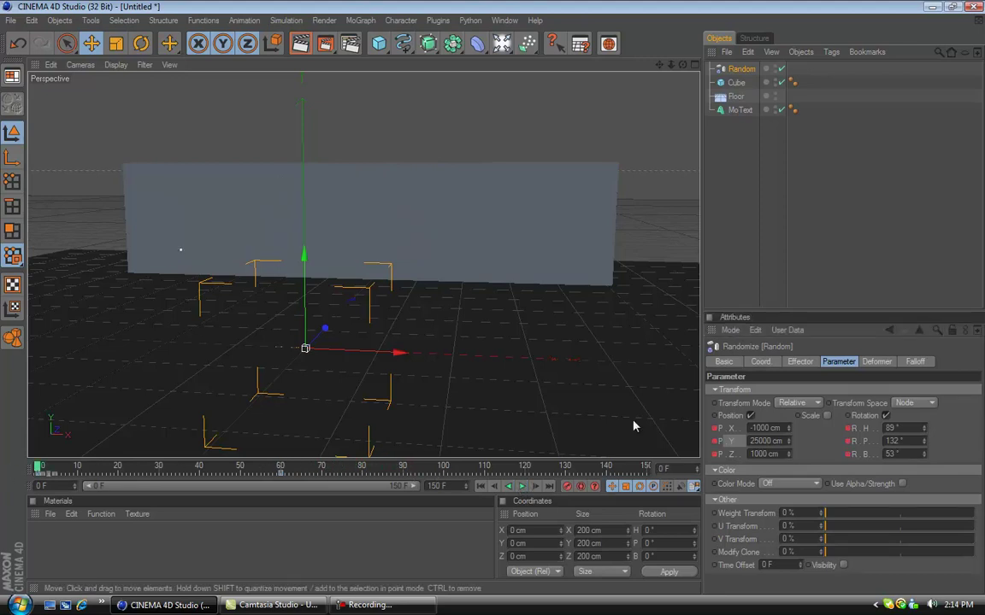
left_click(752, 428)
left_click(771, 441)
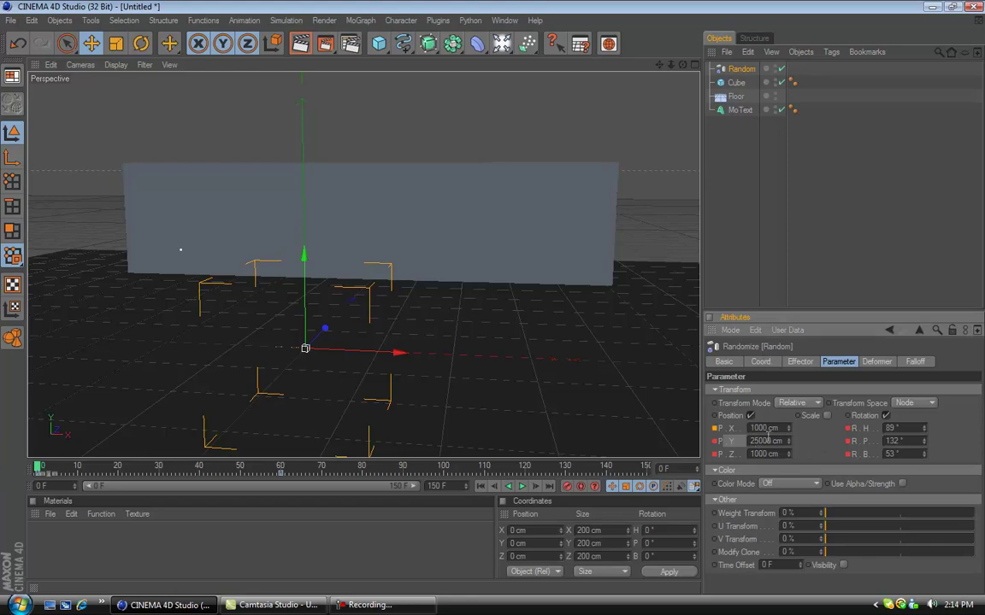
double_click(772, 441)
type("1000")
key("Return")
left_click(521, 487)
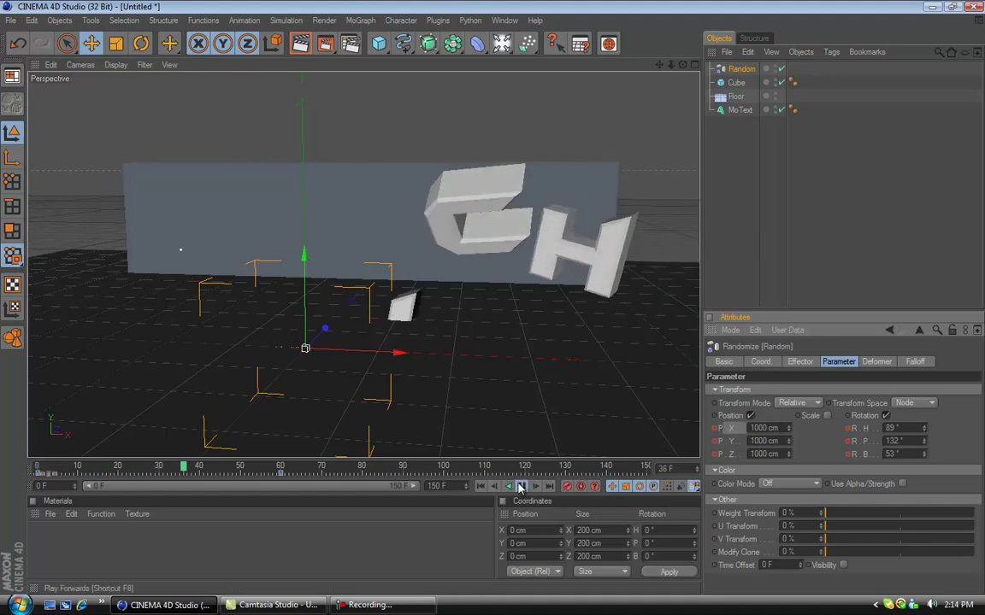
left_click(521, 488)
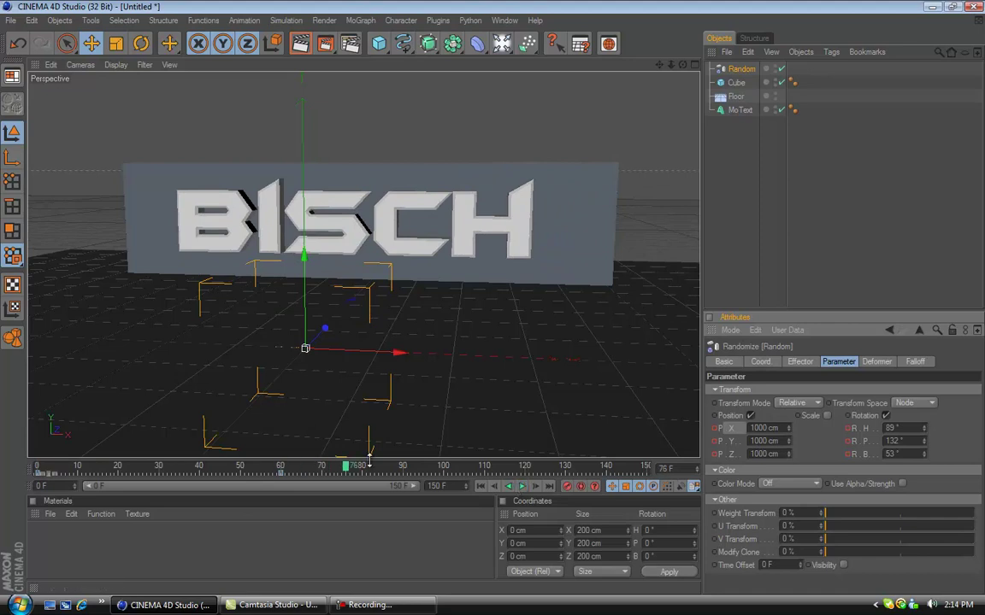
At frame 60, add a Star spline, raise it to about Y 170 cm and scale it to about 172 cm across.
left_click_drag(345, 474, 284, 477)
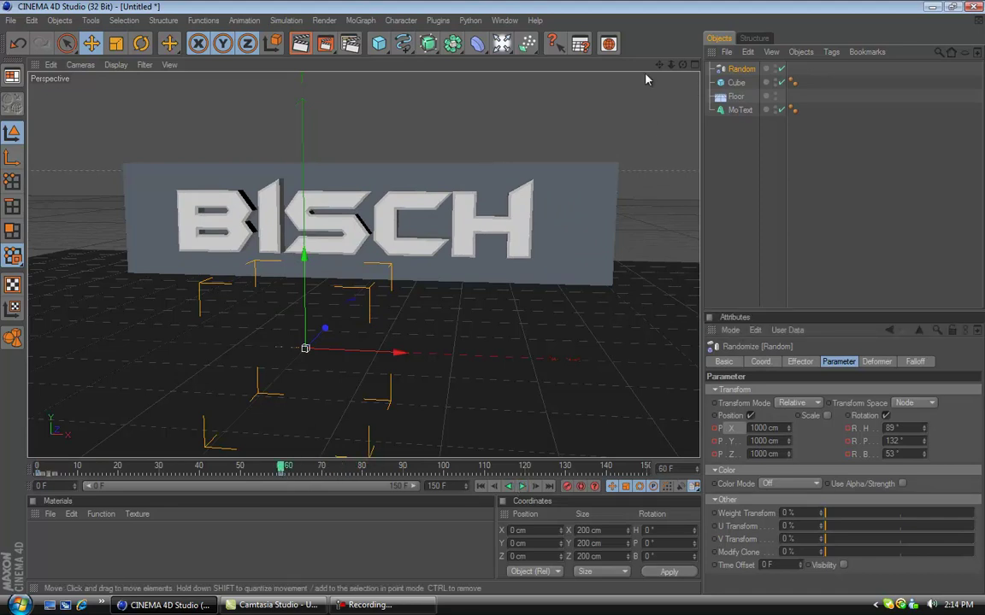
left_click(403, 44)
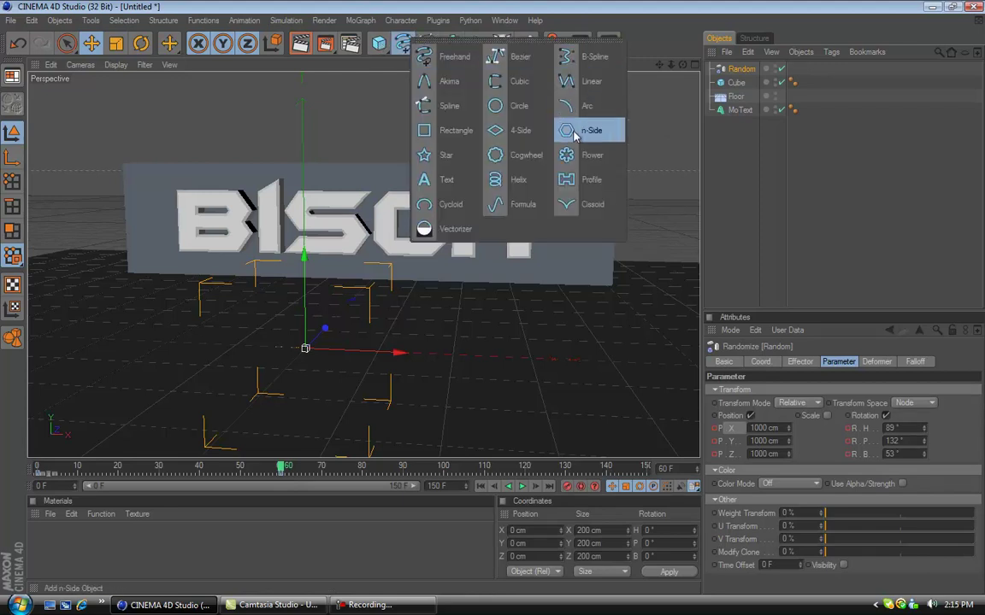
left_click(445, 155)
left_click_drag(305, 303, 305, 177)
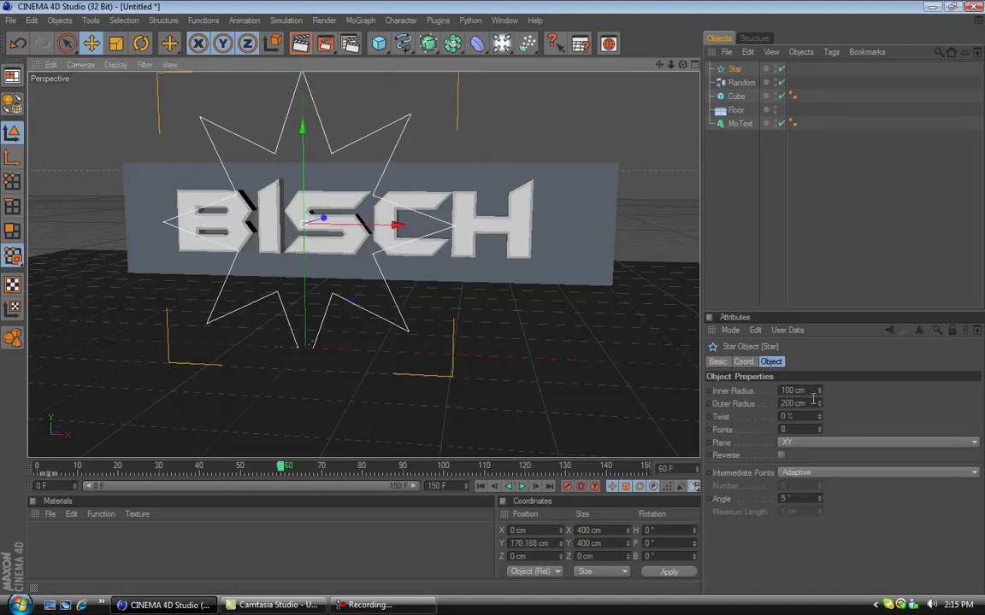
left_click(115, 44)
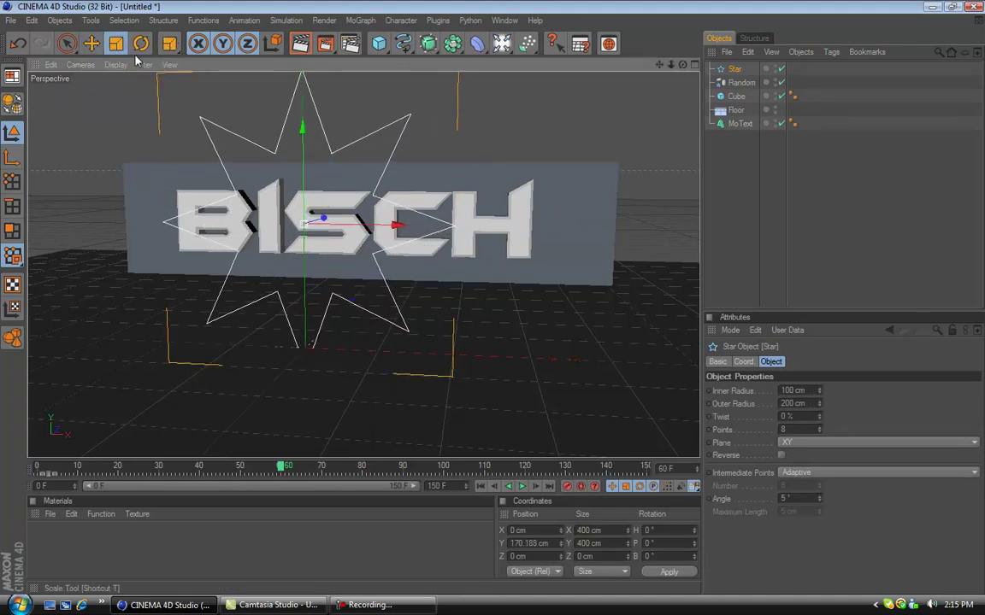
left_click_drag(319, 136, 488, 301)
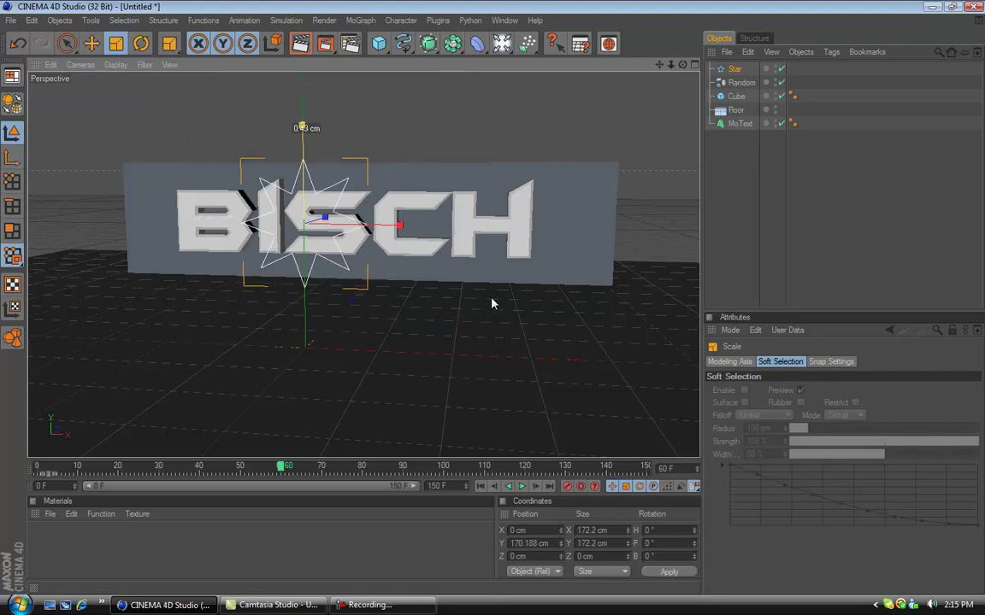
left_click(92, 44)
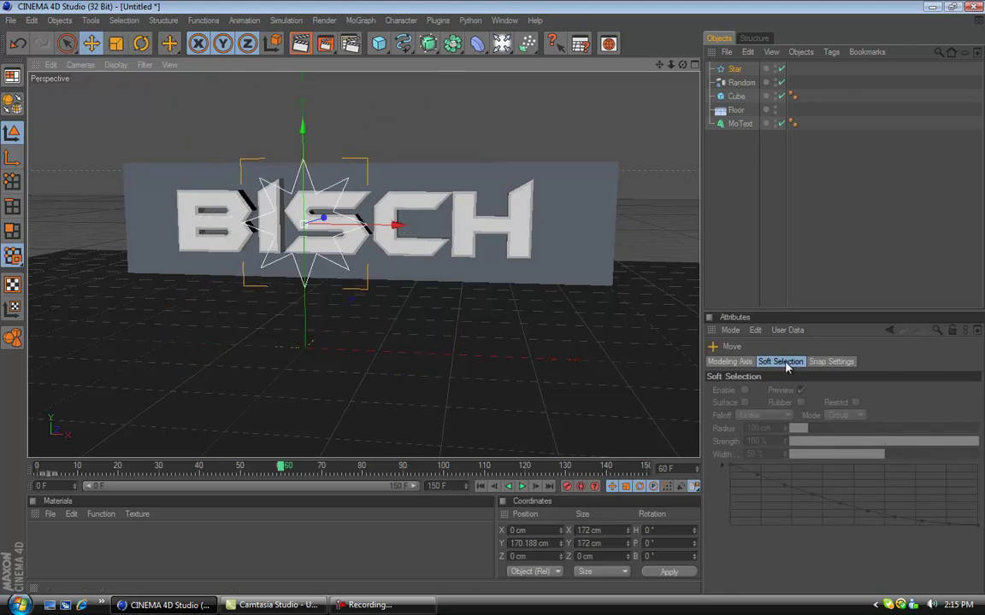
Set the star spline's number of points to 5.
left_click(732, 70)
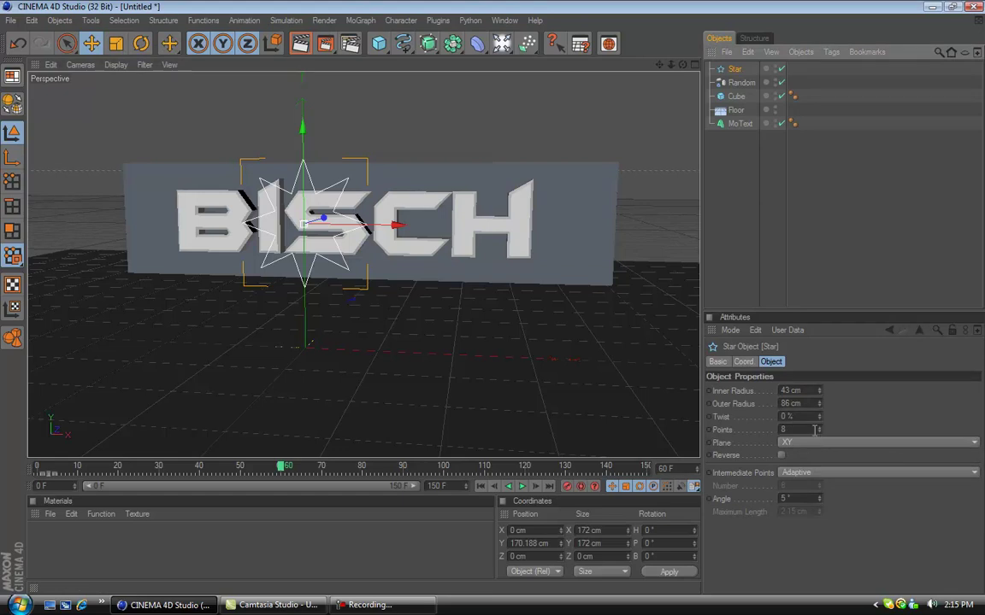
left_click(811, 469)
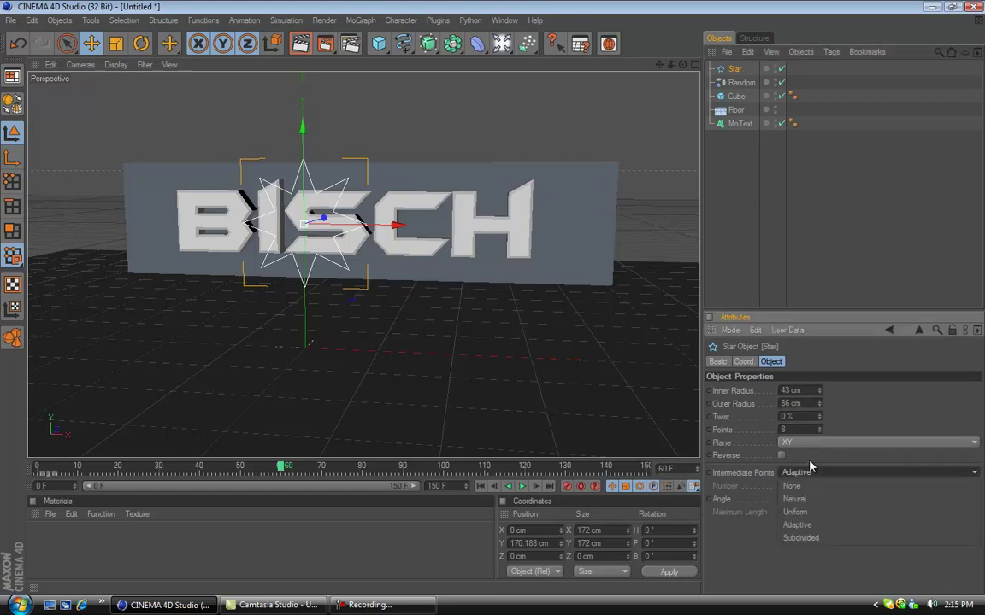
left_click(809, 470)
left_click(818, 433)
left_click(818, 433)
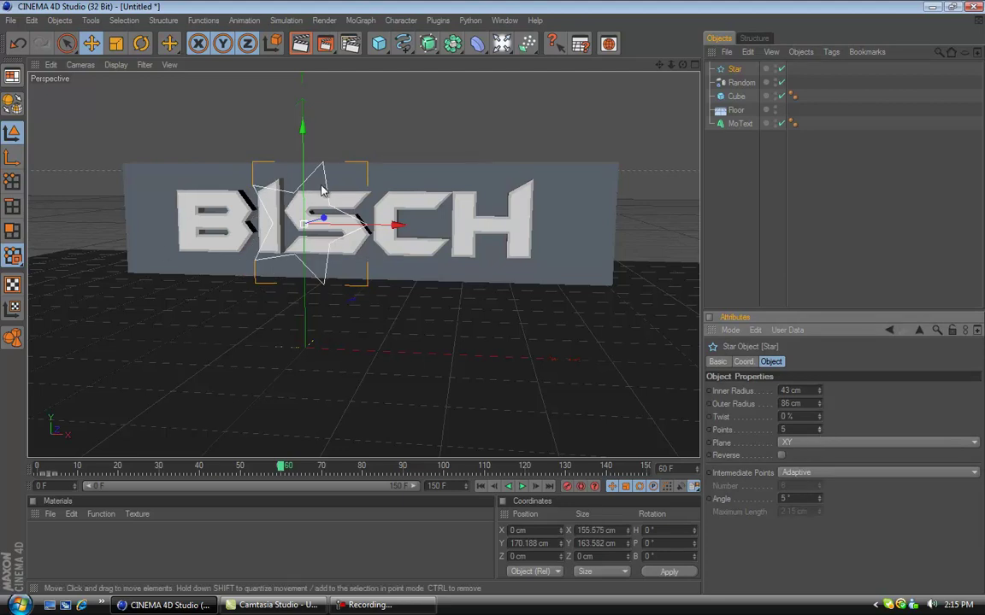
Rotate the star spline to a bank of -20° so one tip points straight up.
left_click(141, 44)
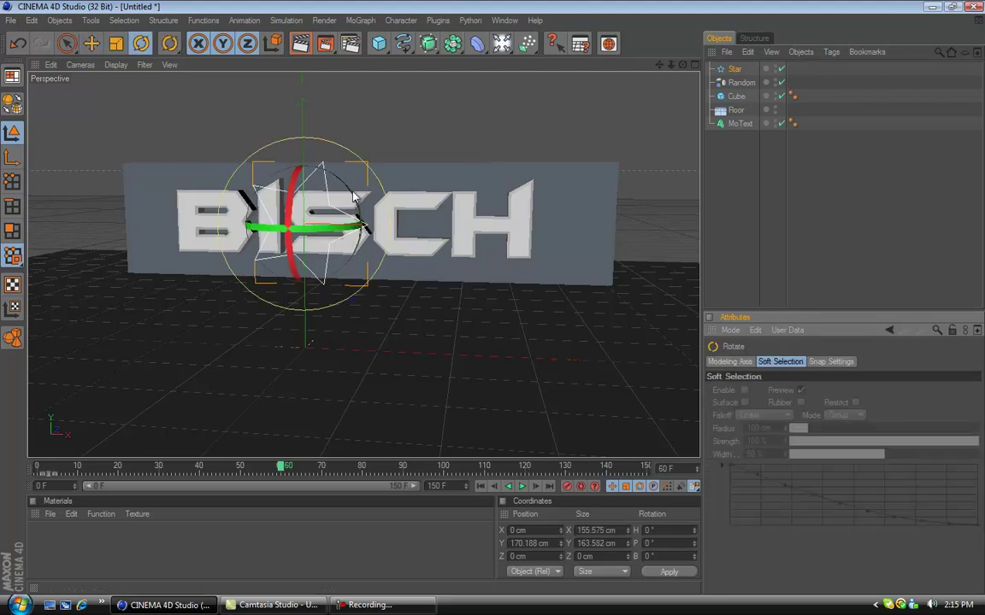
left_click_drag(354, 203, 350, 199)
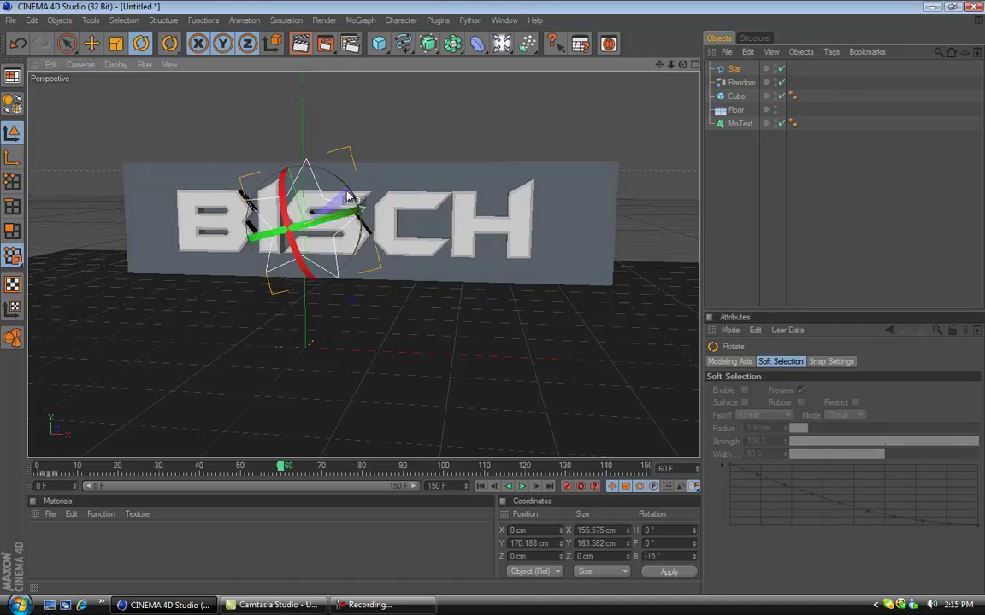
left_click_drag(348, 195, 346, 191)
Duplicate the star spline.
left_click_drag(682, 65, 493, 304)
left_click(94, 41)
left_click_drag(734, 70, 734, 65, "ctrl")
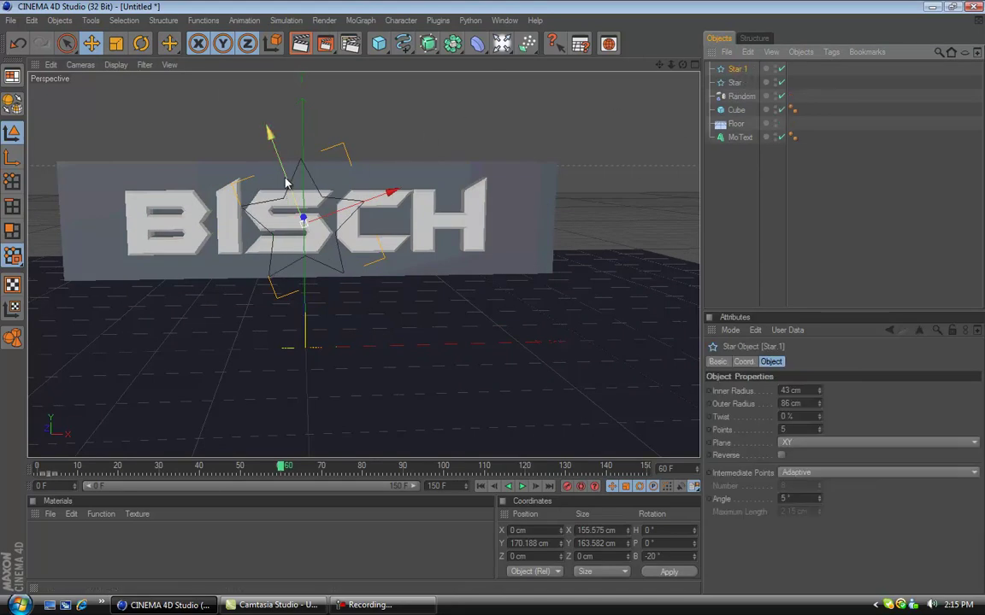
Move the original star out past the H end of the backdrop wall, to about X 640 cm and Z -40 cm.
left_click(737, 82)
left_click_drag(312, 195, 594, 264)
left_click_drag(684, 66, 494, 298)
left_click_drag(660, 65, 453, 298)
left_click_drag(424, 215, 493, 300)
mouse_move(567, 142)
left_mouse_down()
mouse_move(492, 299)
mouse_move(570, 136)
left_mouse_up()
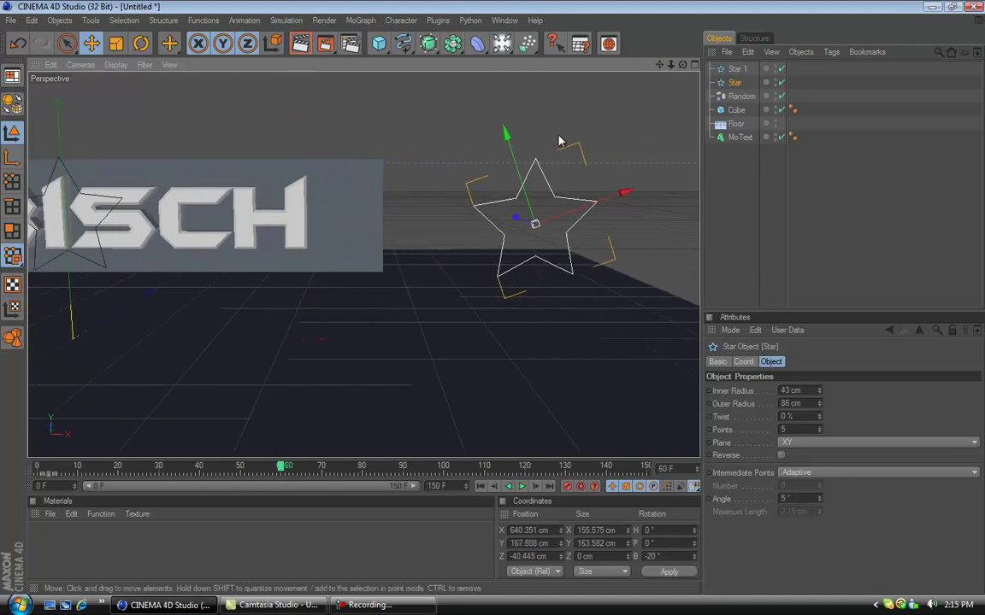
Rotate the original star beside the wall to a heading of -90° and a bank of -20°.
left_click(141, 44)
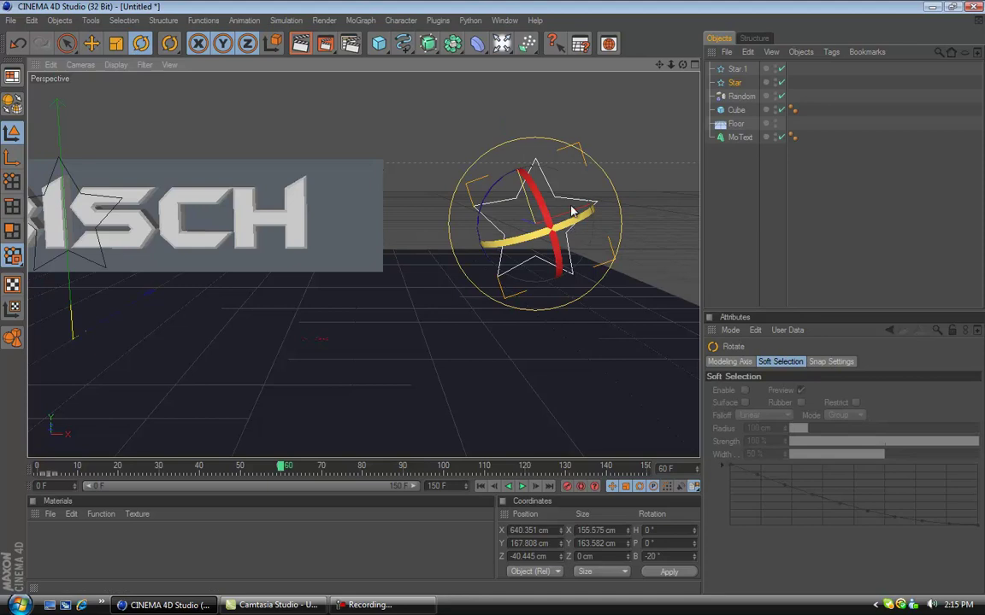
left_click_drag(571, 185, 454, 234)
mouse_move(491, 303)
left_mouse_down("alt")
mouse_move(504, 306)
mouse_move(494, 304)
left_mouse_up("alt")
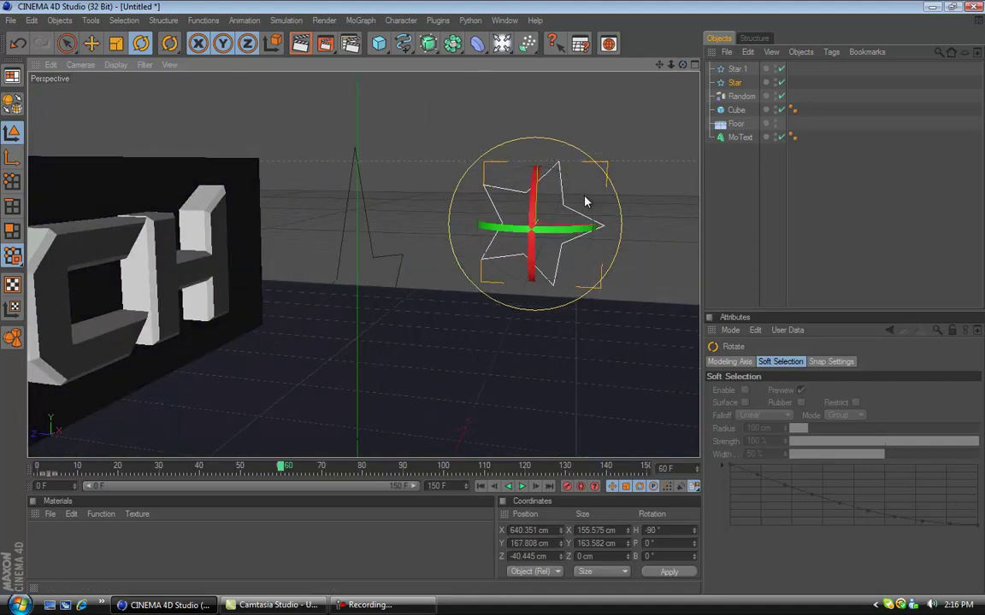
left_click_drag(526, 173, 572, 190)
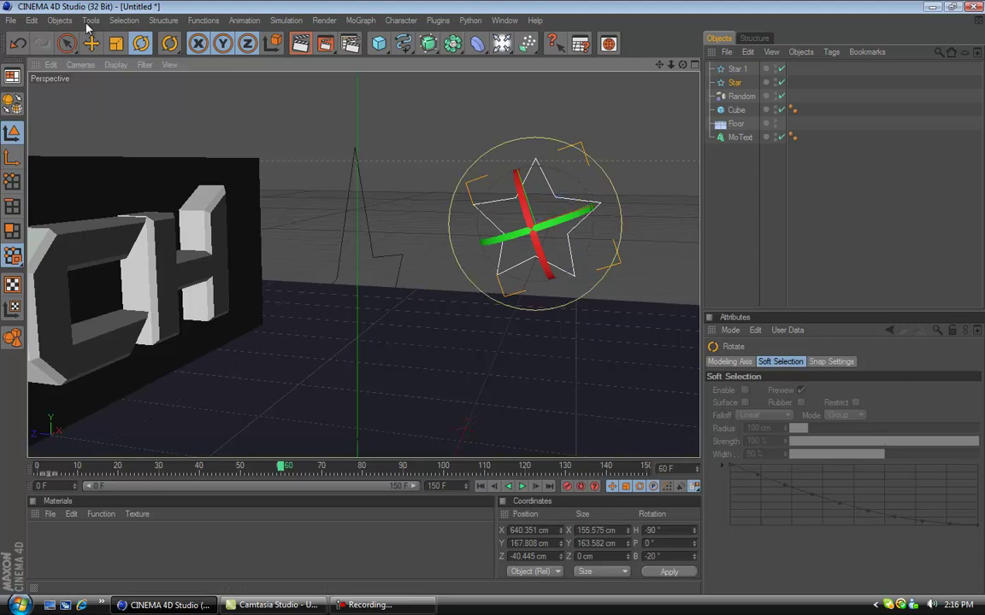
key("e")
mouse_move(492, 299)
left_mouse_down()
mouse_move(510, 297)
mouse_move(489, 312)
mouse_move(493, 298)
left_mouse_up()
left_click_drag(658, 67, 494, 298)
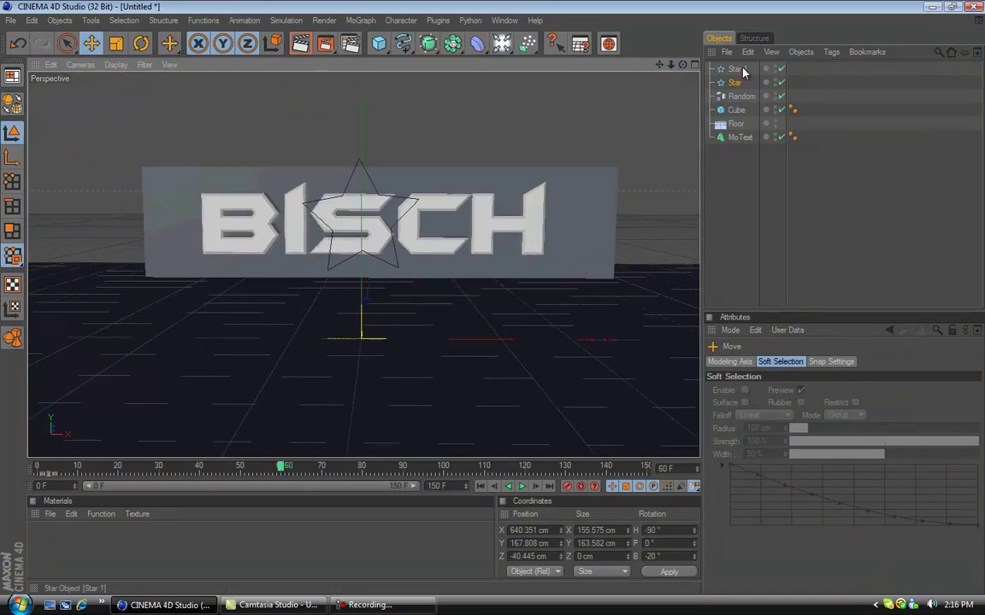
Delete the unrotated star copy and duplicate the rotated star beside the wall's H end.
left_click(740, 69)
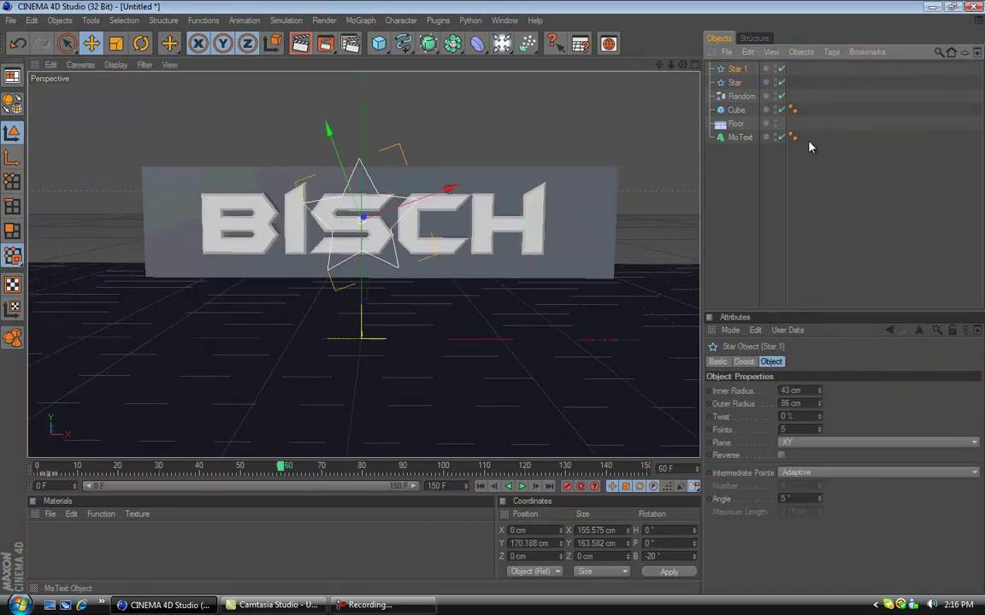
key("Delete")
left_click(735, 72)
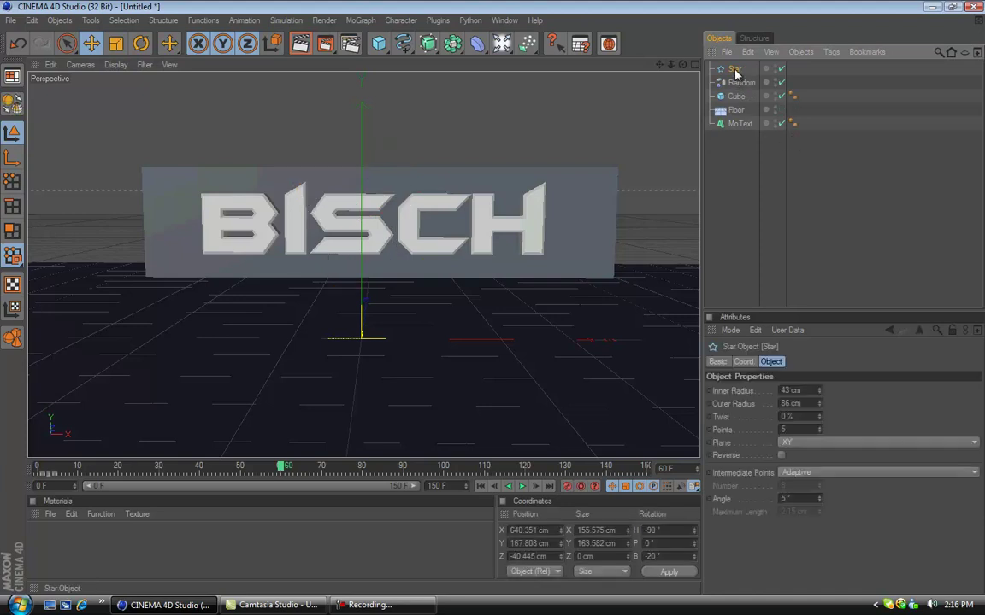
left_click_drag(739, 67, 738, 68, "ctrl")
Move the duplicate star past the B end of the wall to about X -761 cm, Y 329 cm and Z 204 cm.
left_click_drag(659, 64, 492, 297)
left_click_drag(621, 205, 456, 298)
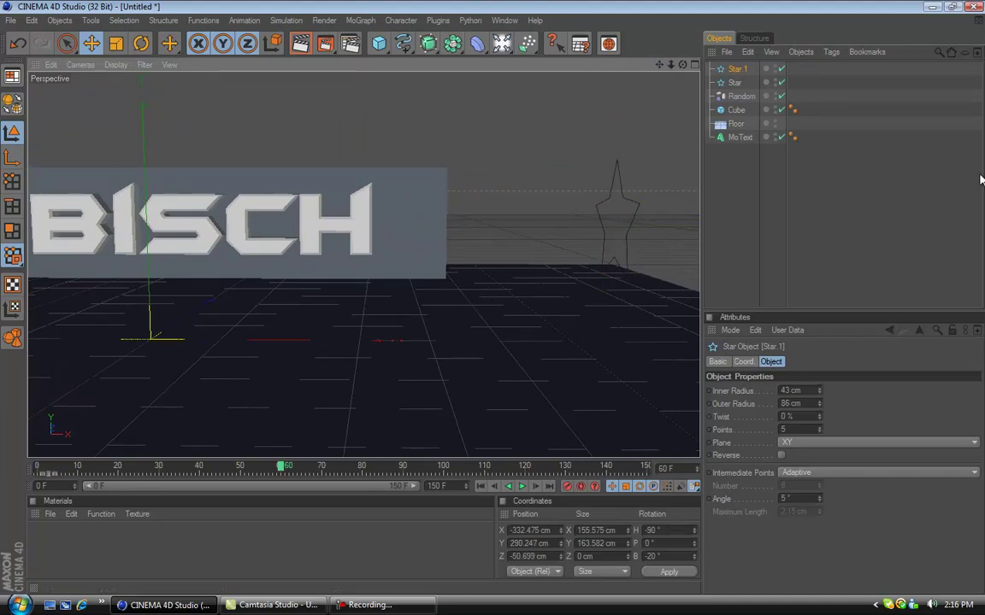
mouse_move(659, 65)
left_mouse_down()
mouse_move(495, 301)
mouse_move(499, 316)
mouse_move(663, 70)
left_mouse_up()
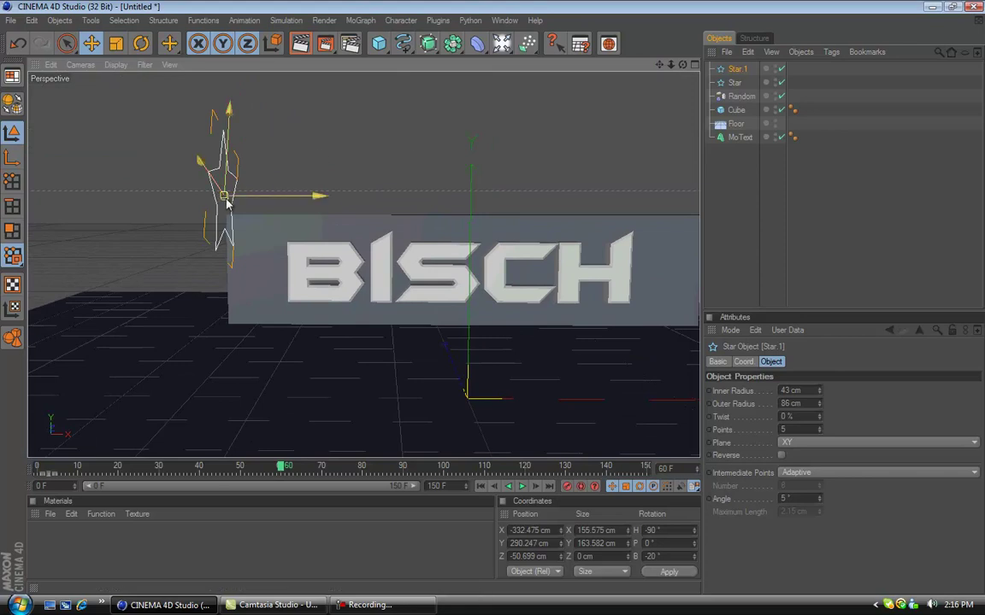
left_click_drag(223, 208, 492, 298)
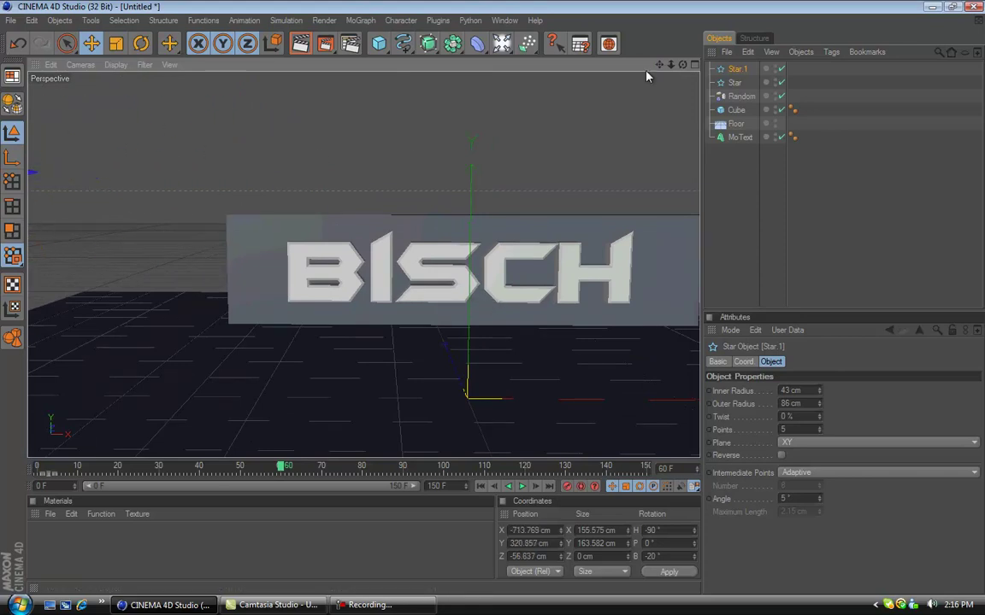
left_click_drag(682, 65, 489, 304)
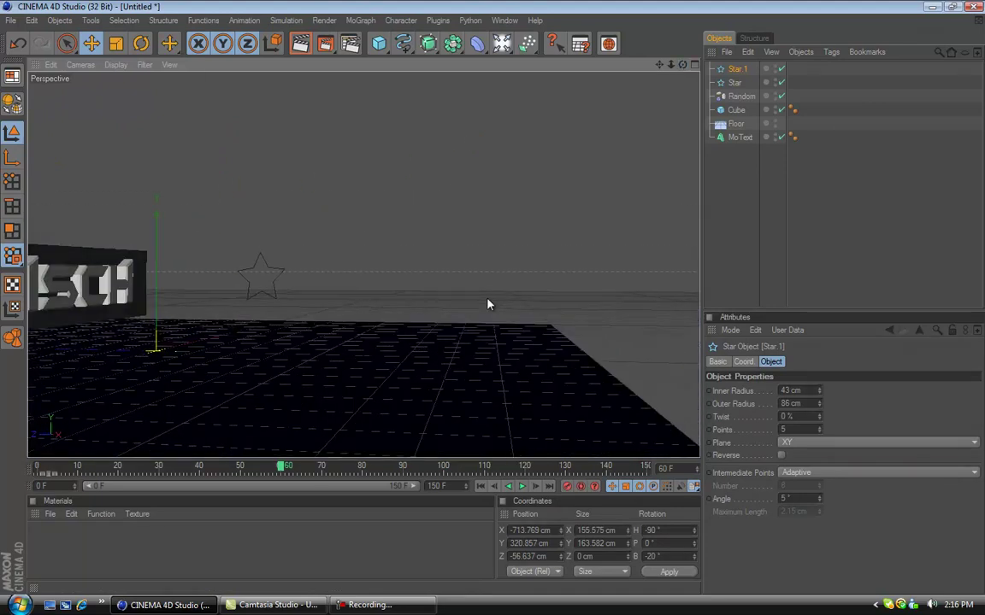
left_click_drag(659, 66, 518, 301)
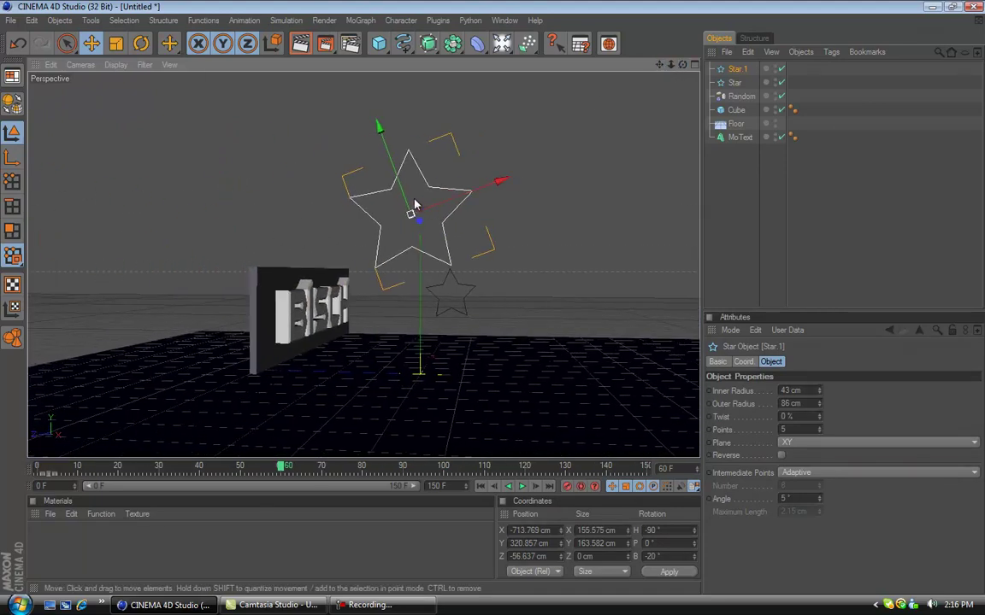
left_click_drag(413, 205, 478, 257)
Move the original star at the wall's H end to about X 630 cm, Y 75 cm and Z 170 cm, and record its keyframe at frame 65.
left_click_drag(683, 66, 496, 145)
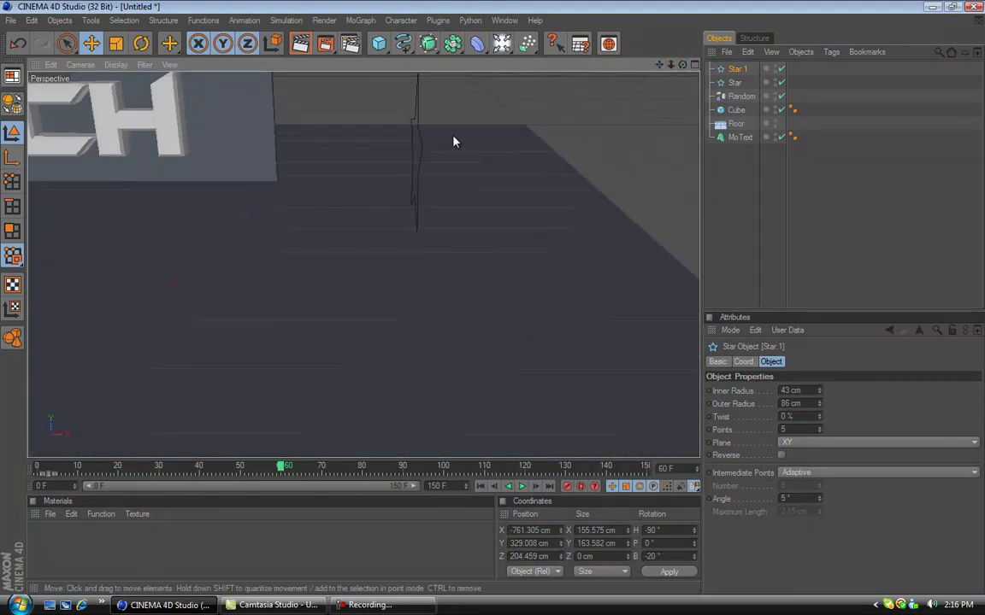
left_click(417, 147)
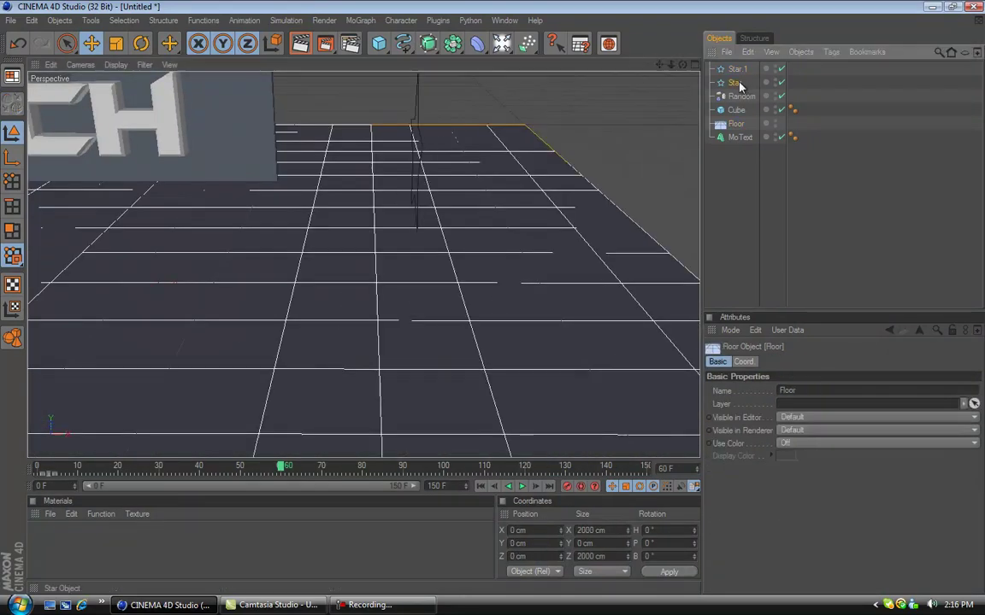
left_click_drag(683, 64, 598, 83)
left_click_drag(381, 129, 494, 299)
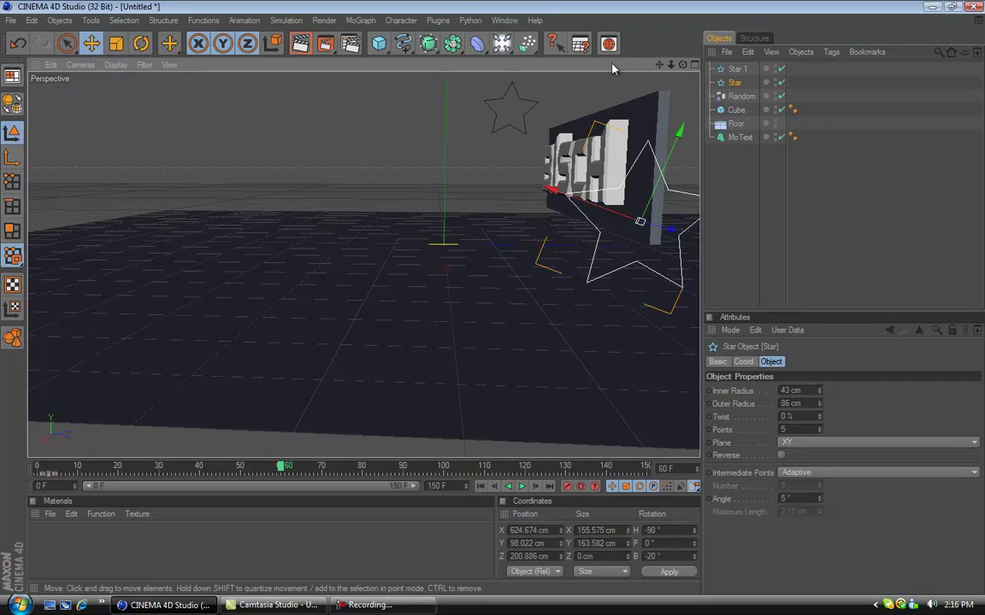
left_click_drag(659, 65, 491, 299)
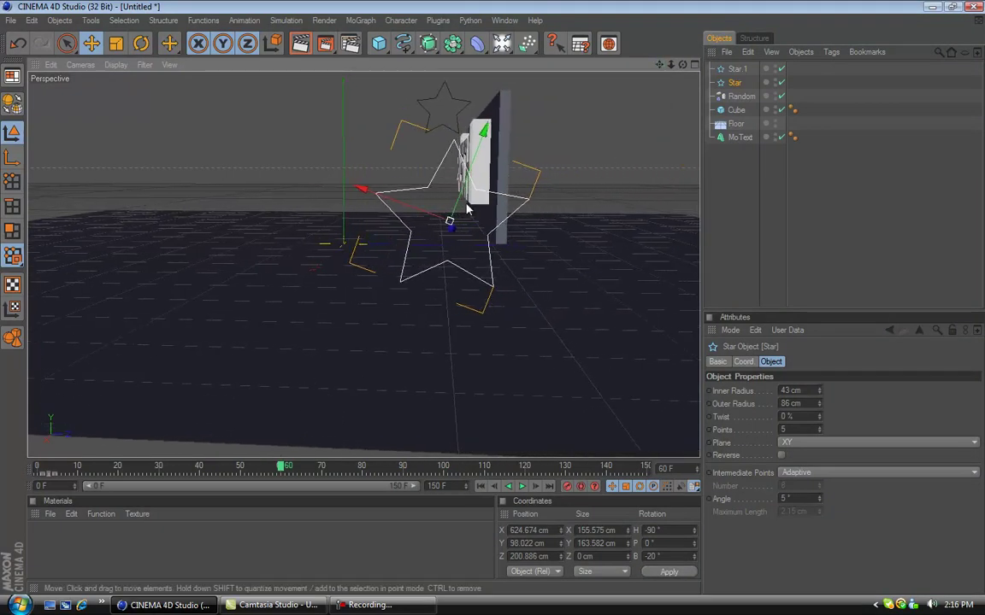
left_click_drag(450, 220, 494, 302)
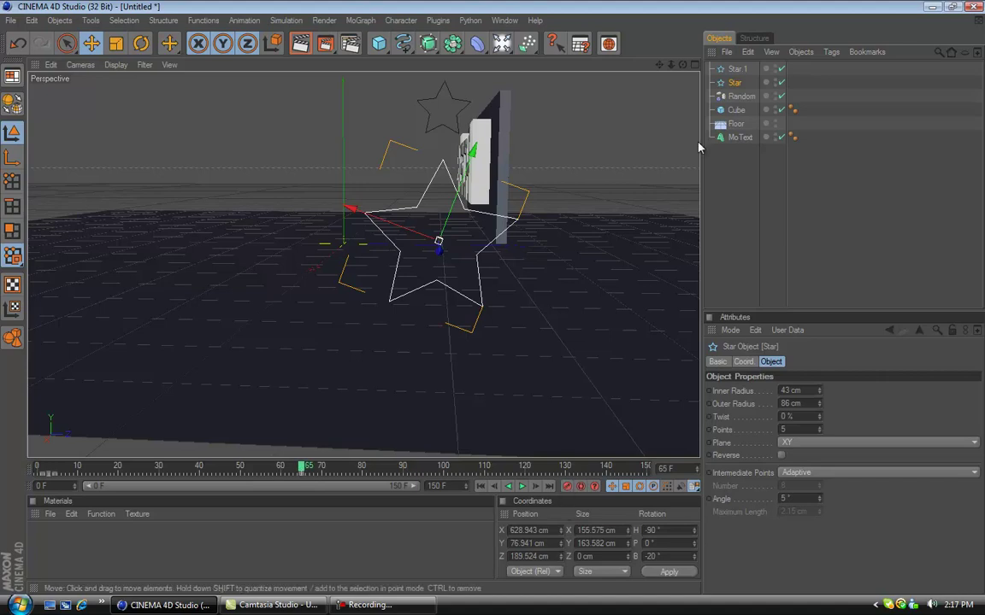
left_click_drag(683, 65, 501, 289)
left_click_drag(671, 65, 436, 304)
left_click_drag(682, 65, 507, 304)
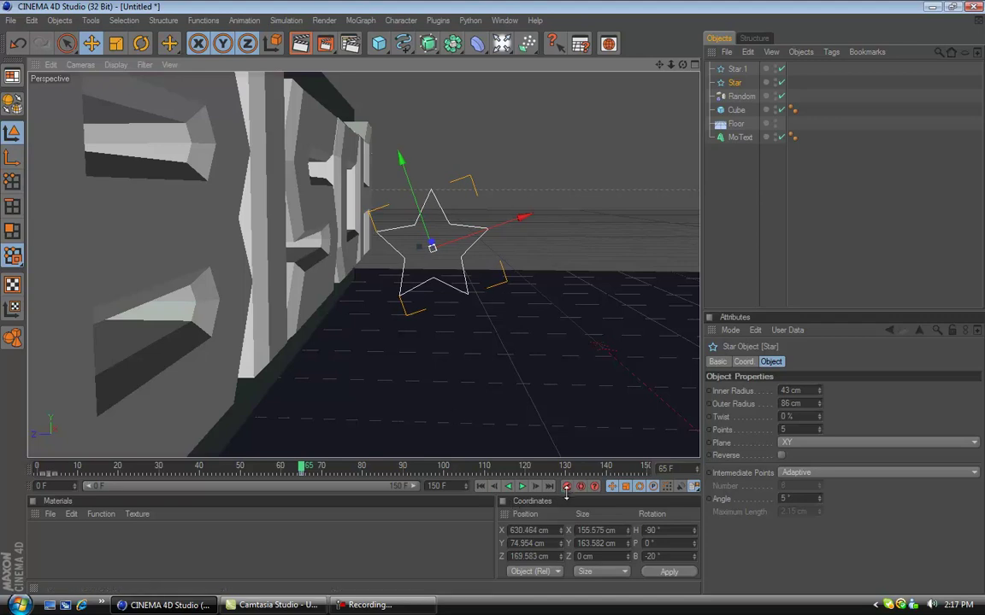
left_click_drag(682, 65, 494, 299)
left_click_drag(523, 246, 489, 303)
left_click_drag(659, 65, 496, 299)
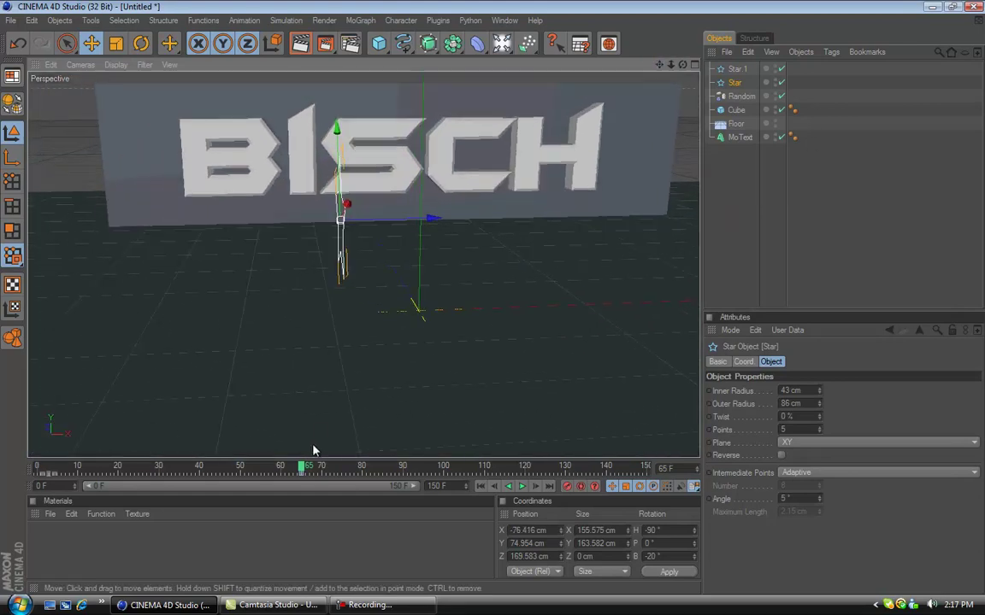
left_click(306, 468)
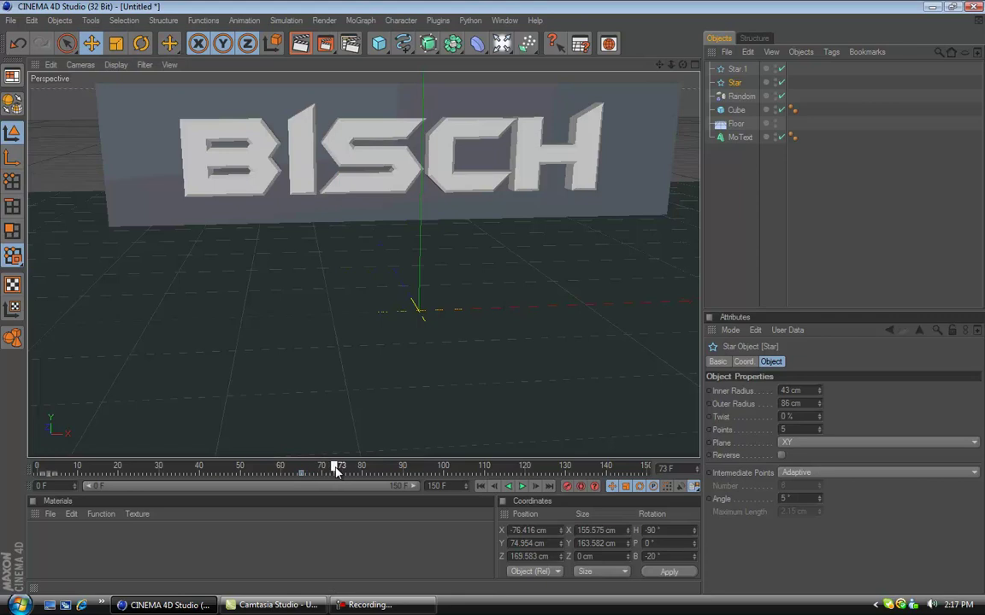
At frame 90, move the original star past the wall's B end to about X -814 cm and record its keyframe.
left_click(407, 468)
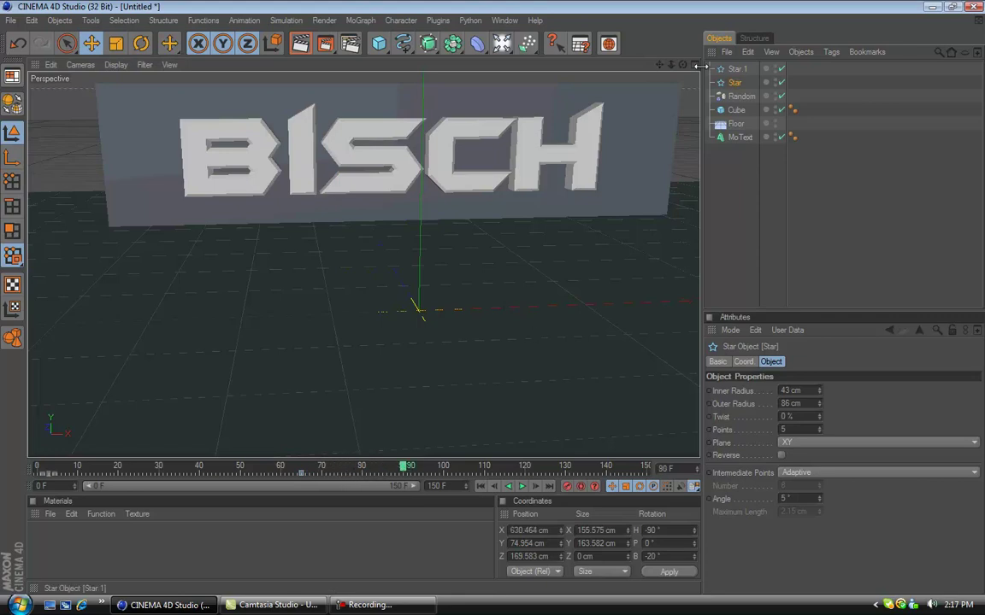
left_click_drag(663, 69, 487, 299)
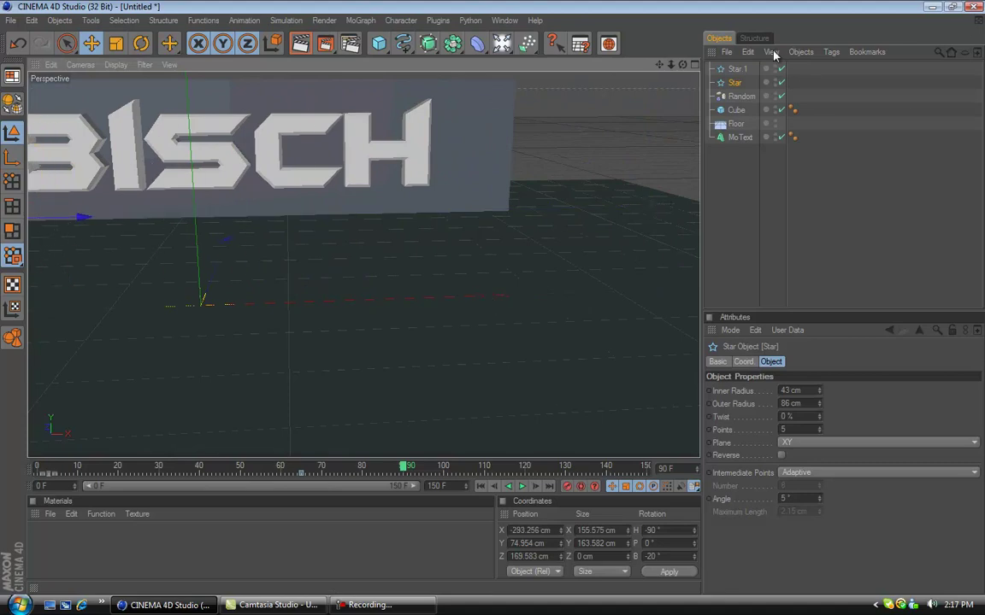
left_click_drag(664, 65, 490, 302)
left_click_drag(341, 235, 494, 303)
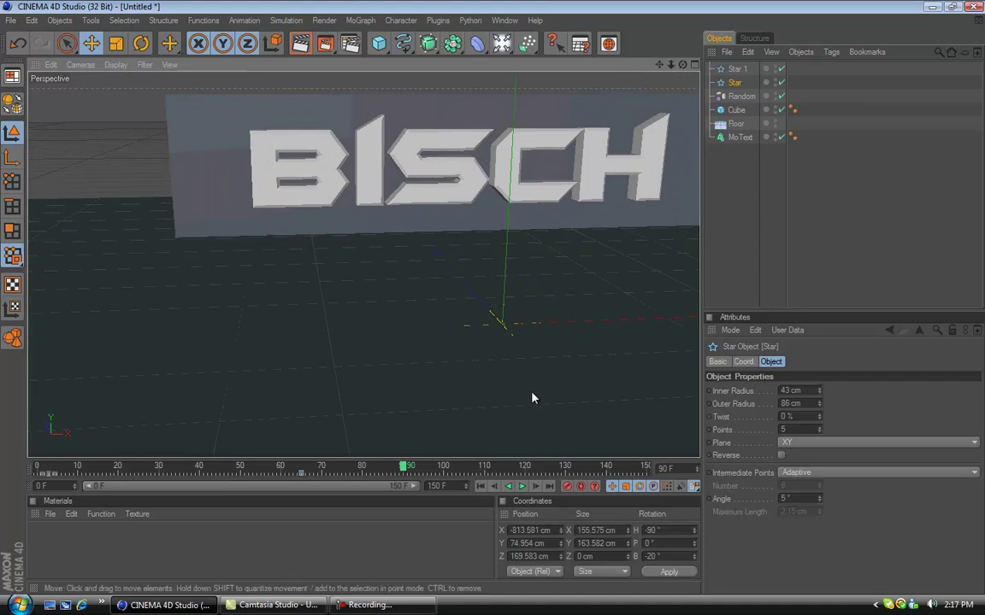
Play back the original star's travel and shift its end keyframe to frame 110.
left_click_drag(402, 468, 295, 469)
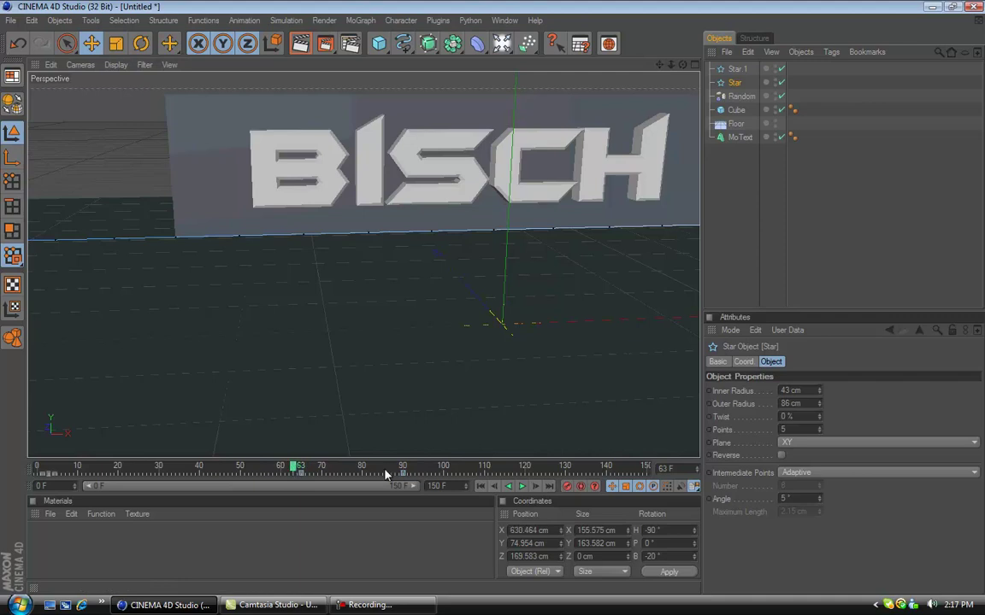
mouse_move(669, 65)
left_mouse_down()
mouse_move(473, 299)
mouse_move(660, 76)
left_mouse_up()
left_click(521, 486)
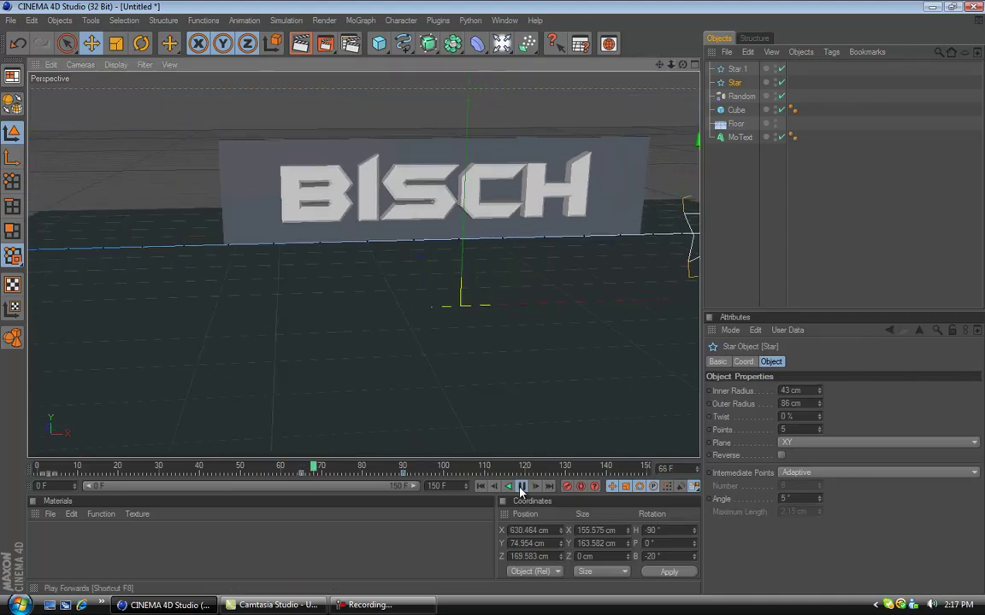
left_click_drag(402, 475, 485, 476)
left_click(521, 486)
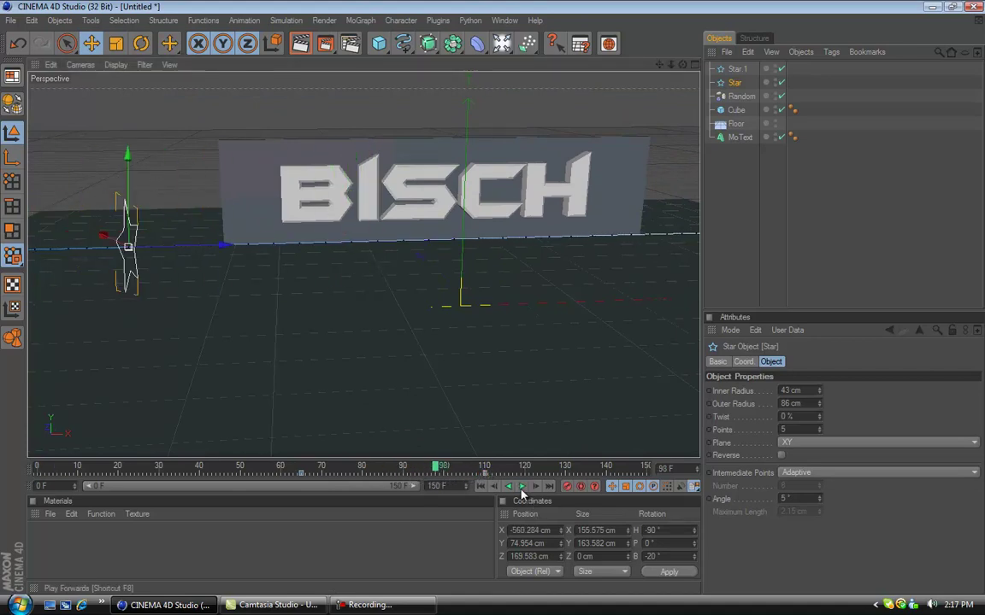
At frame 110, rotate the original star to a bank of -380°, record the keyframe and play back the spin.
left_click_drag(434, 469, 484, 471)
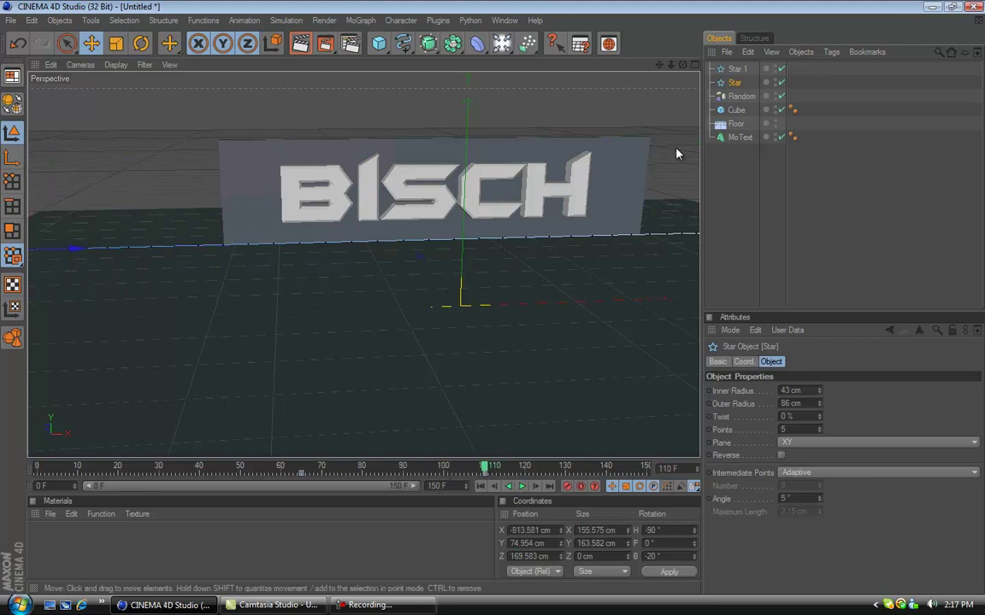
left_click_drag(659, 66, 502, 300)
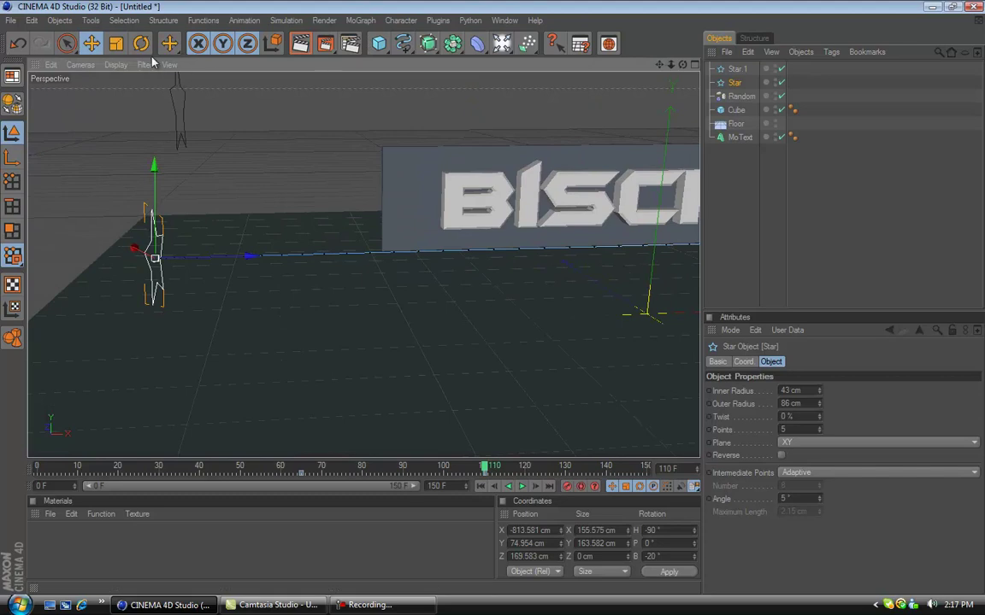
left_click(141, 43)
left_click_drag(686, 66, 464, 202)
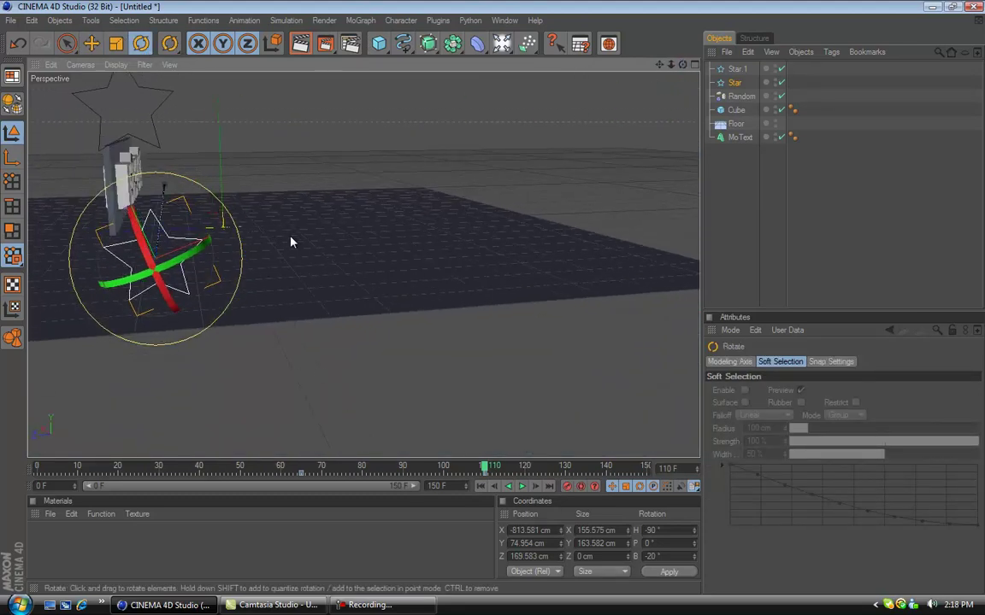
mouse_move(195, 215)
left_mouse_down()
mouse_move(175, 221)
mouse_move(118, 327)
mouse_move(209, 265)
mouse_move(220, 213)
mouse_move(202, 199)
left_mouse_up()
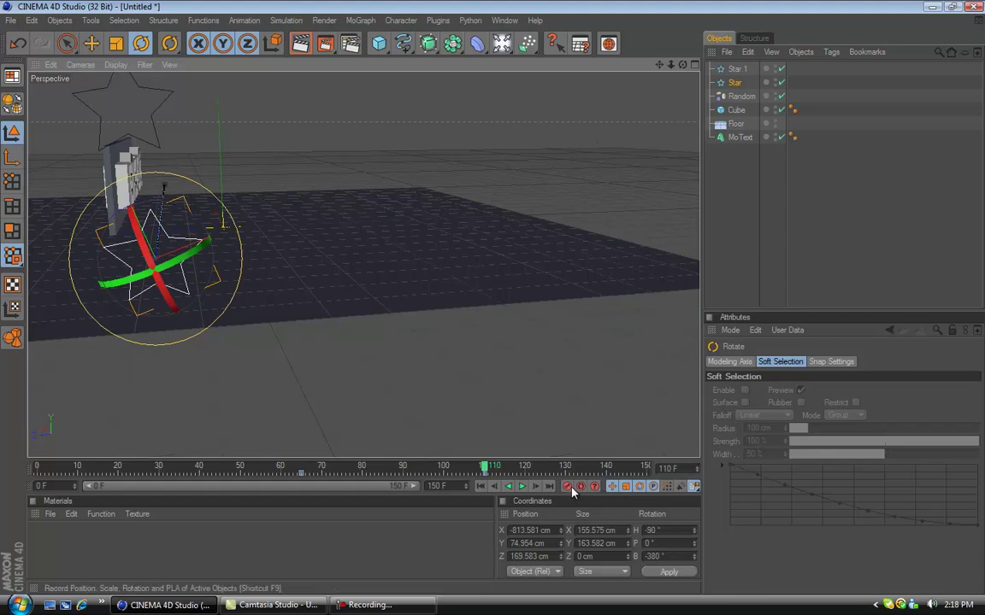
left_click_drag(480, 467, 316, 466)
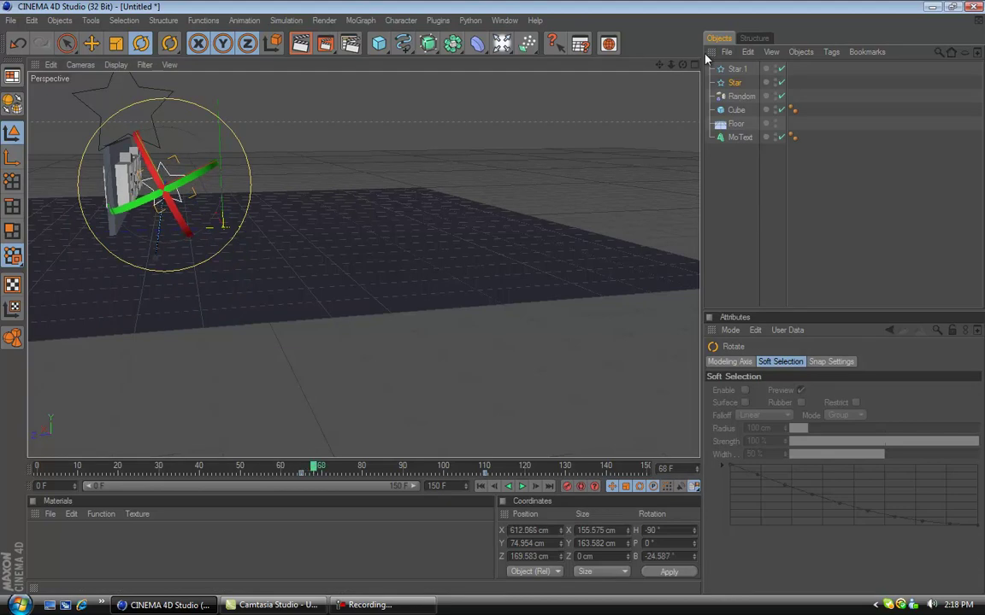
left_click_drag(529, 299, 501, 299)
left_click_drag(659, 65, 439, 227)
left_click(523, 488)
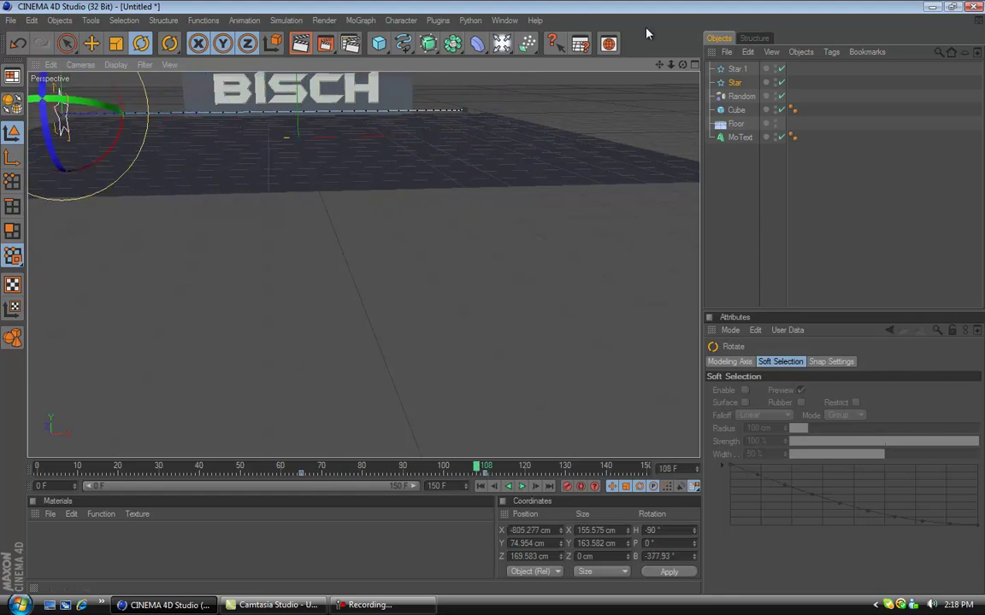
Keyframe the duplicate star at frame 65, and at frame 110 with it moved past the wall's H end to about X 846 cm.
left_click_drag(659, 67, 497, 304)
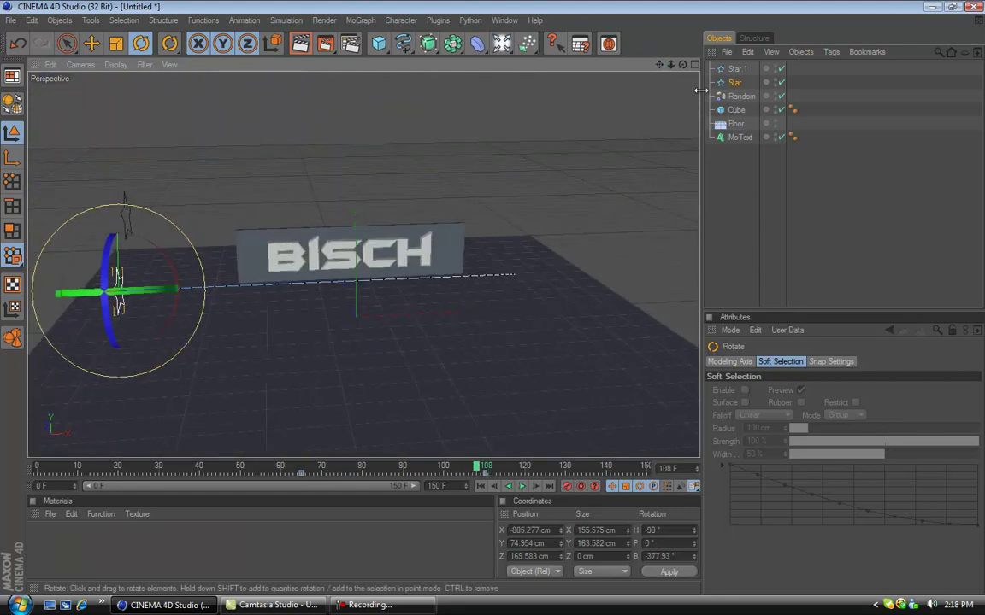
left_click(737, 70)
left_click(91, 43)
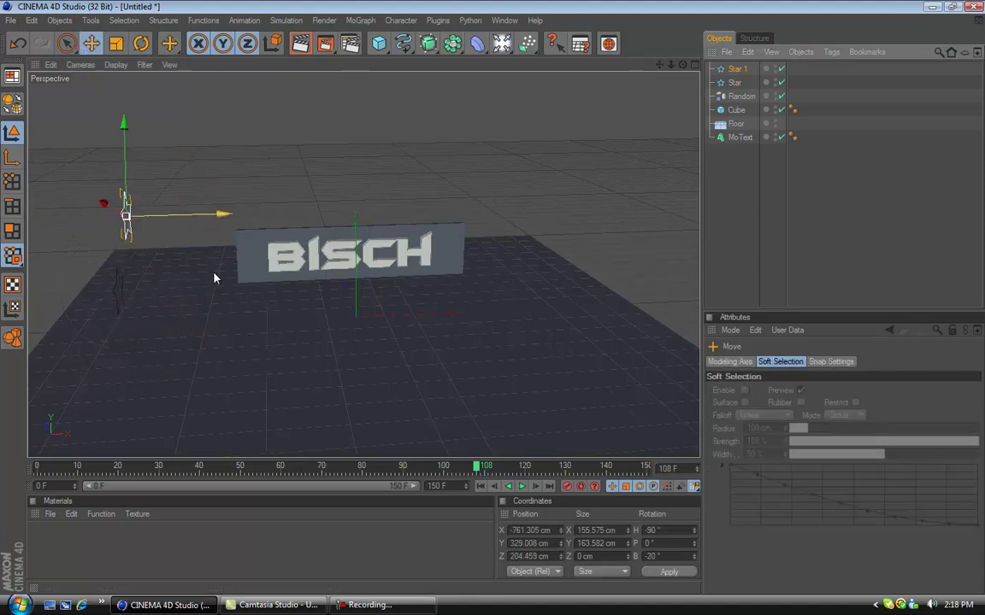
left_click_drag(477, 467, 382, 475)
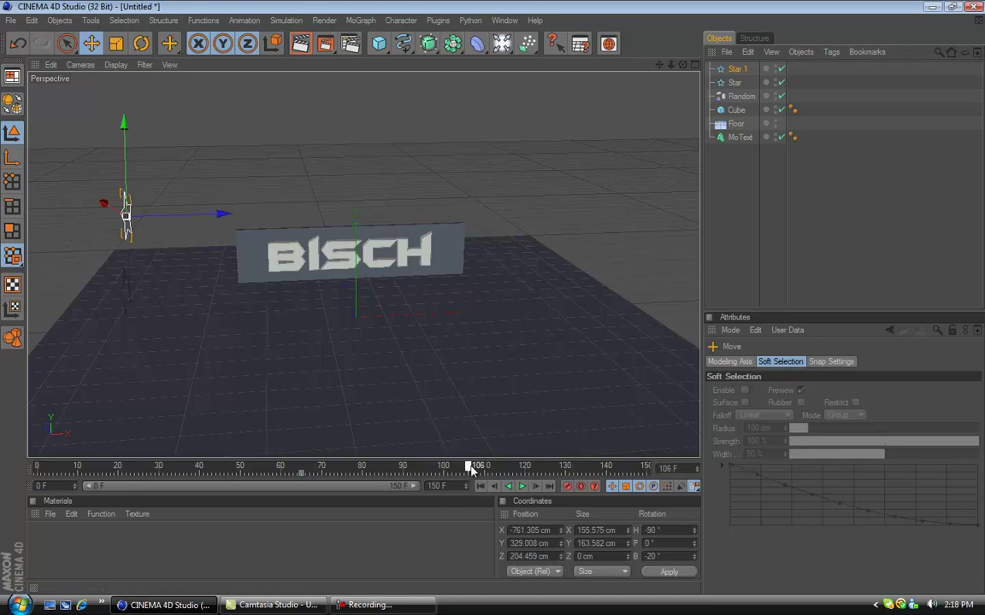
left_click_drag(206, 216, 501, 303)
left_click_drag(501, 304, 496, 301)
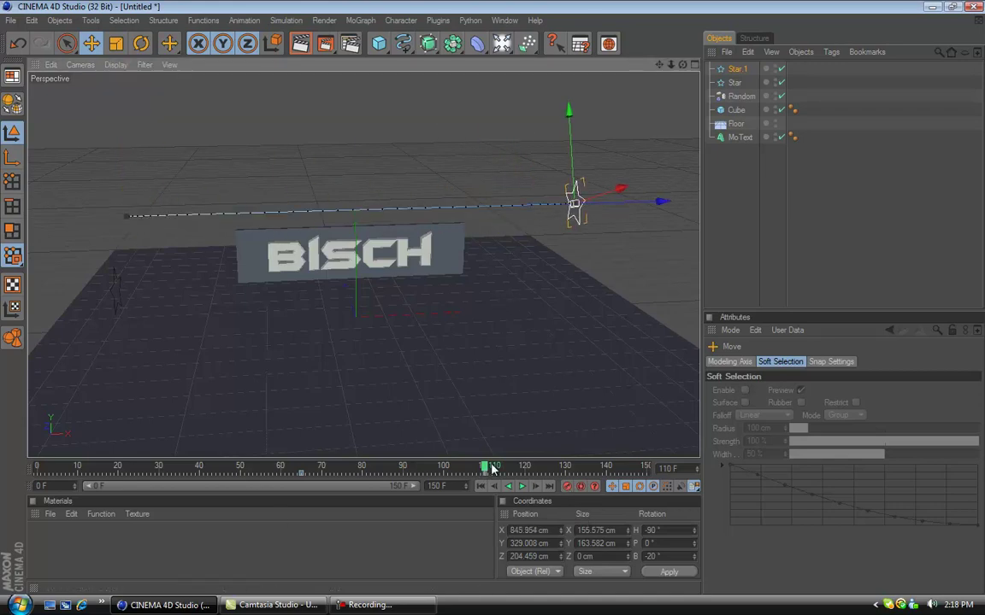
At frame 110, rotate the duplicate star to a bank of -380°, record the keyframe and return to about frame 63.
left_click(141, 43)
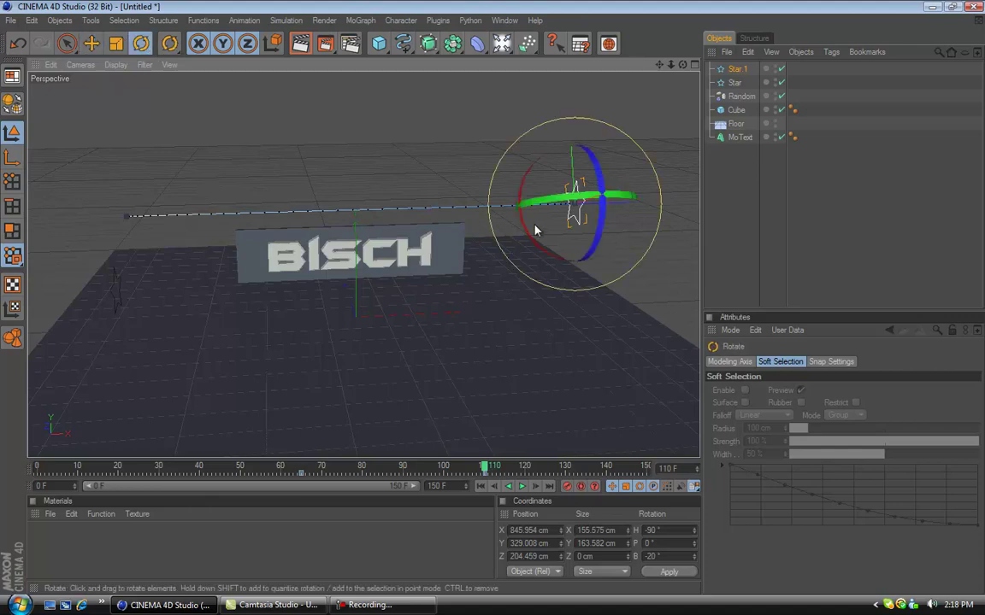
left_click_drag(602, 183, 618, 164)
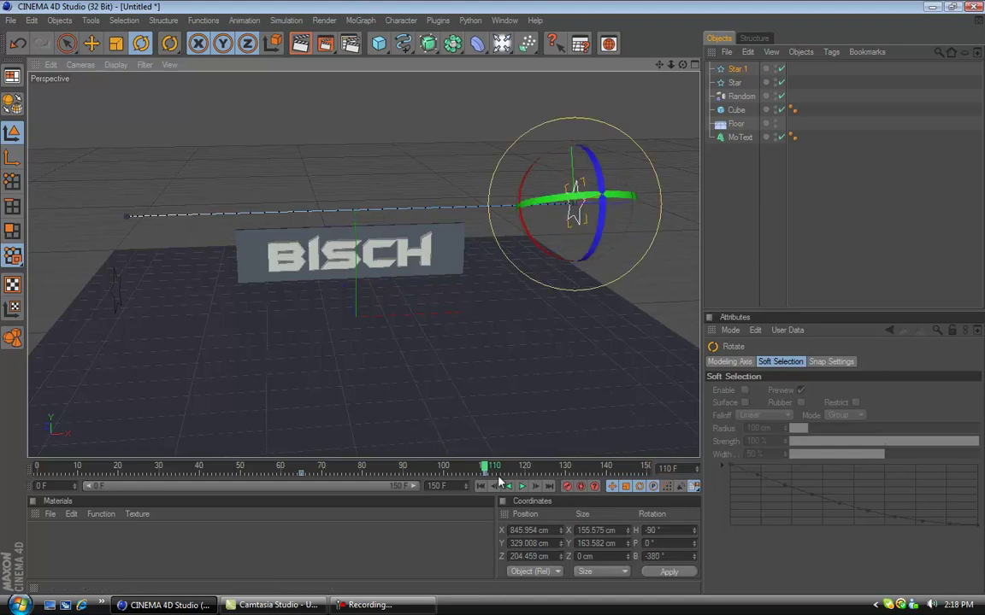
left_click_drag(487, 470, 293, 470)
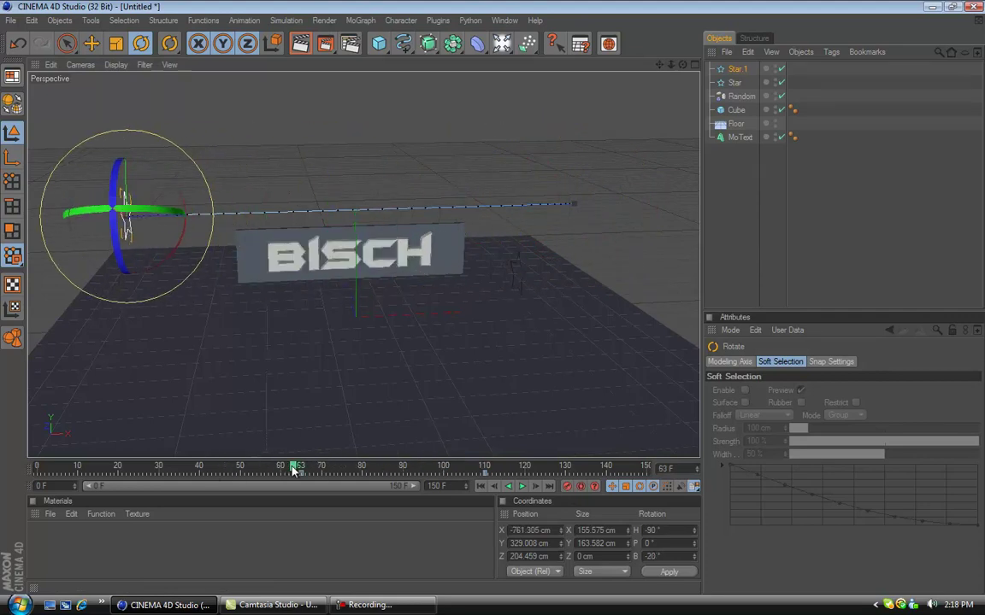
left_click_drag(682, 66, 489, 302)
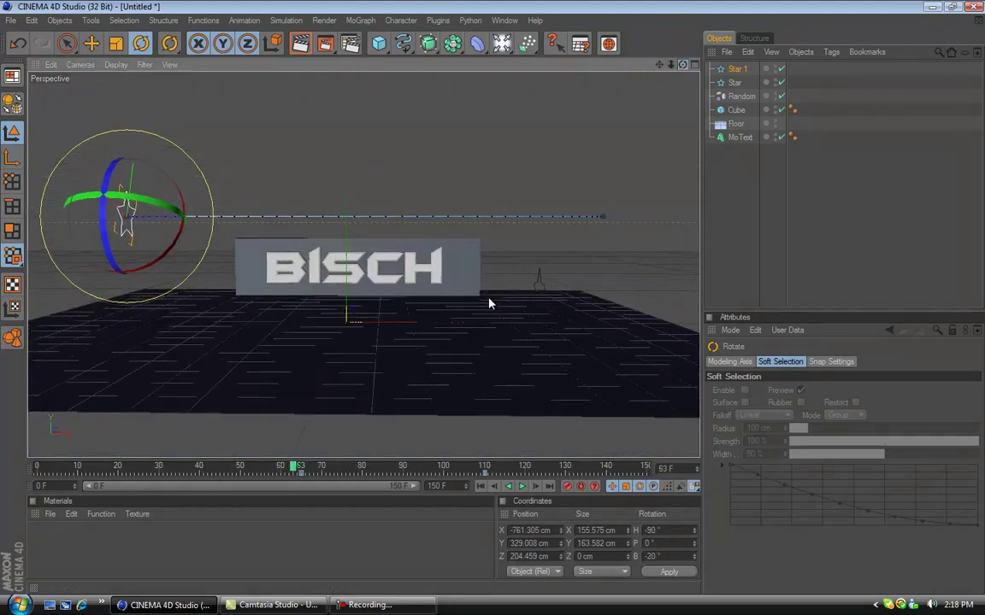
Frame the wall more closely, play the stars' animation to about frame 81 and render the view.
left_click_drag(660, 65, 485, 296)
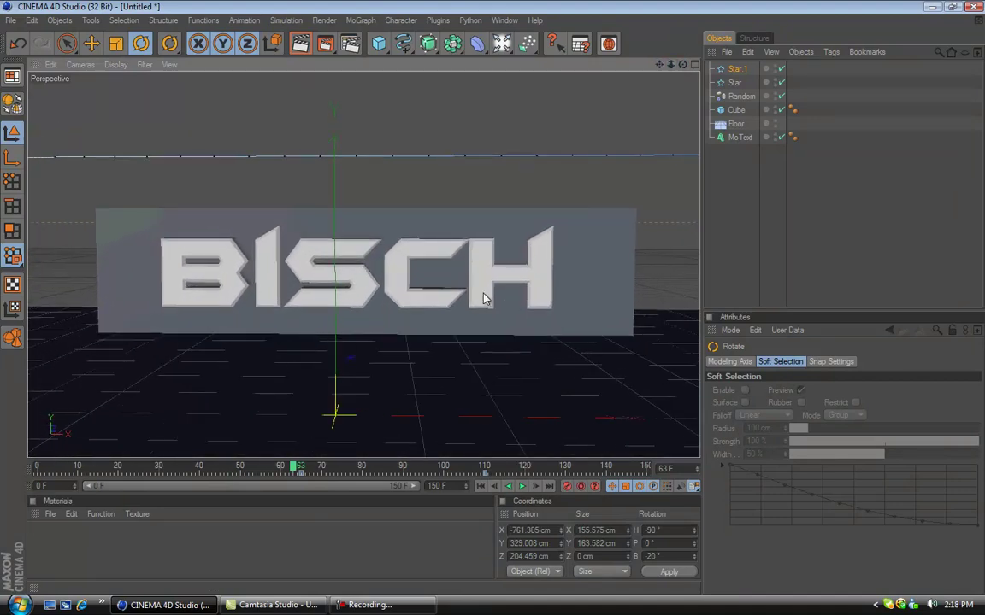
left_click(523, 490)
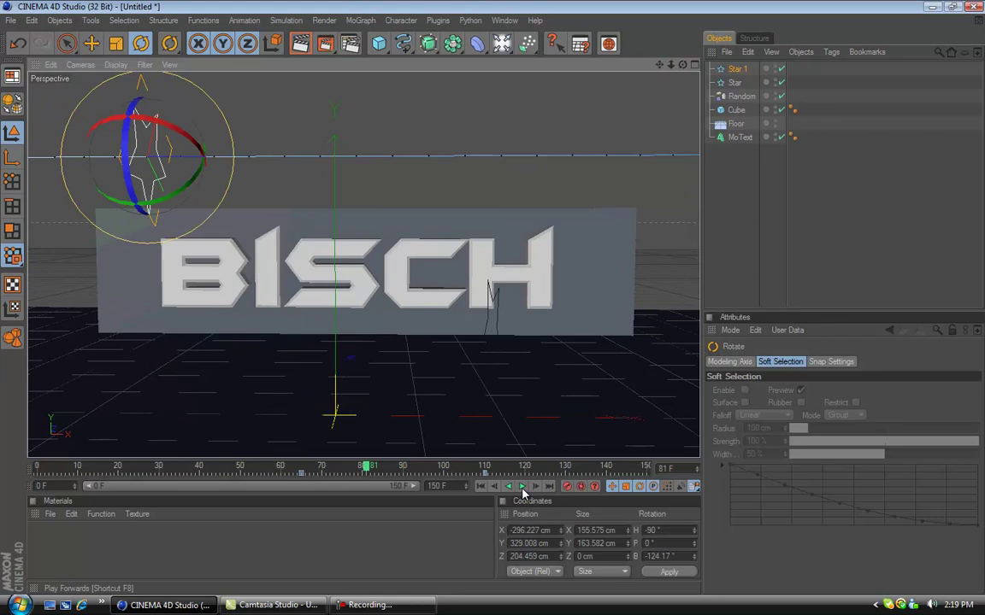
key("ctrl+r")
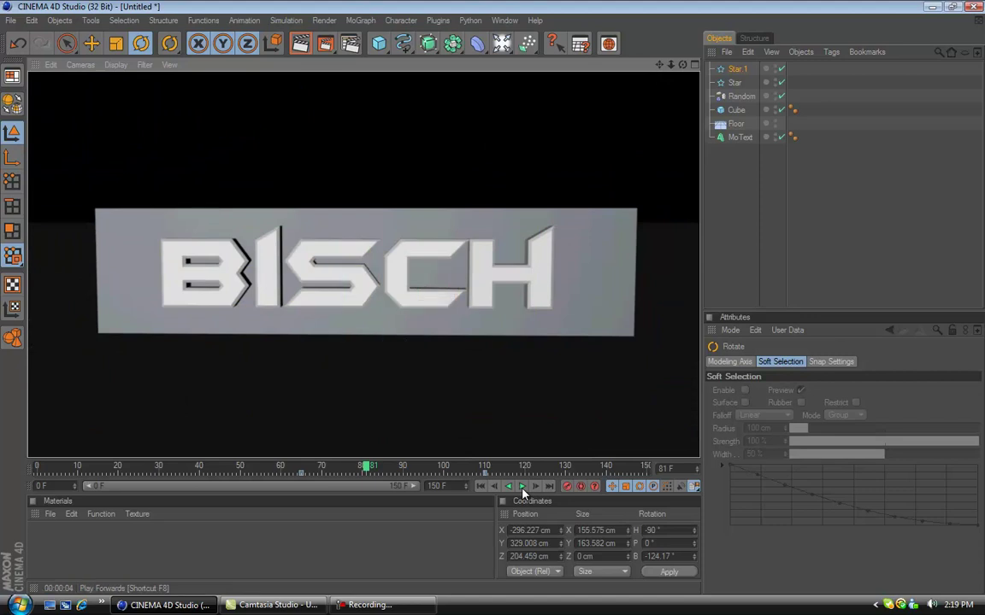
left_click(764, 274)
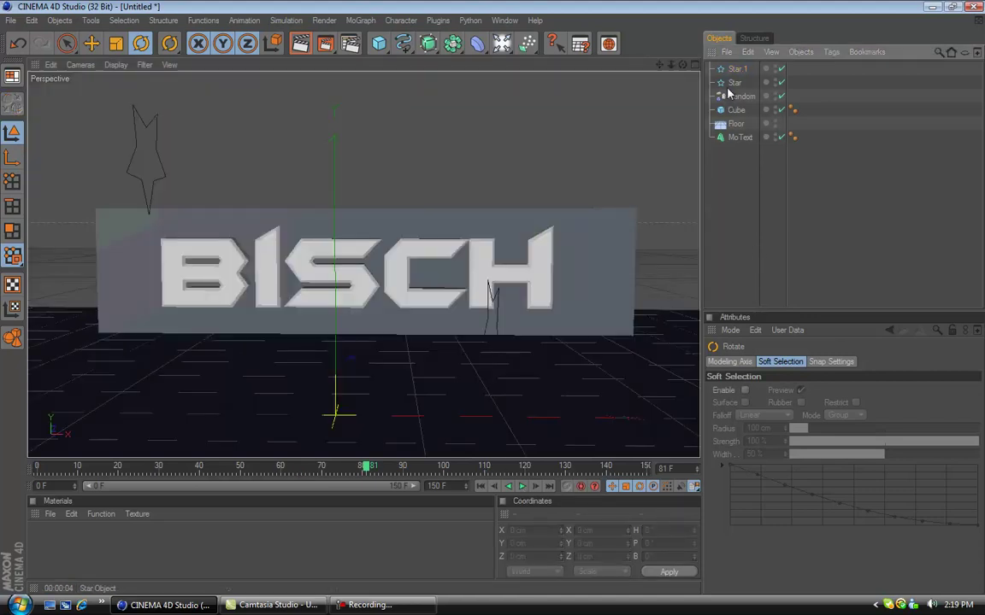
left_click(361, 20)
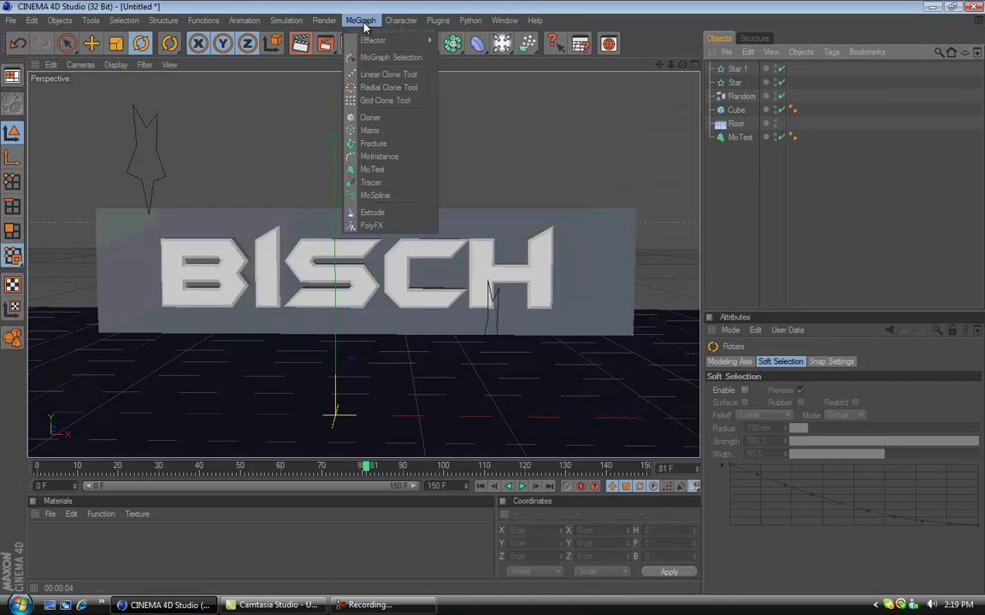
left_click(385, 187)
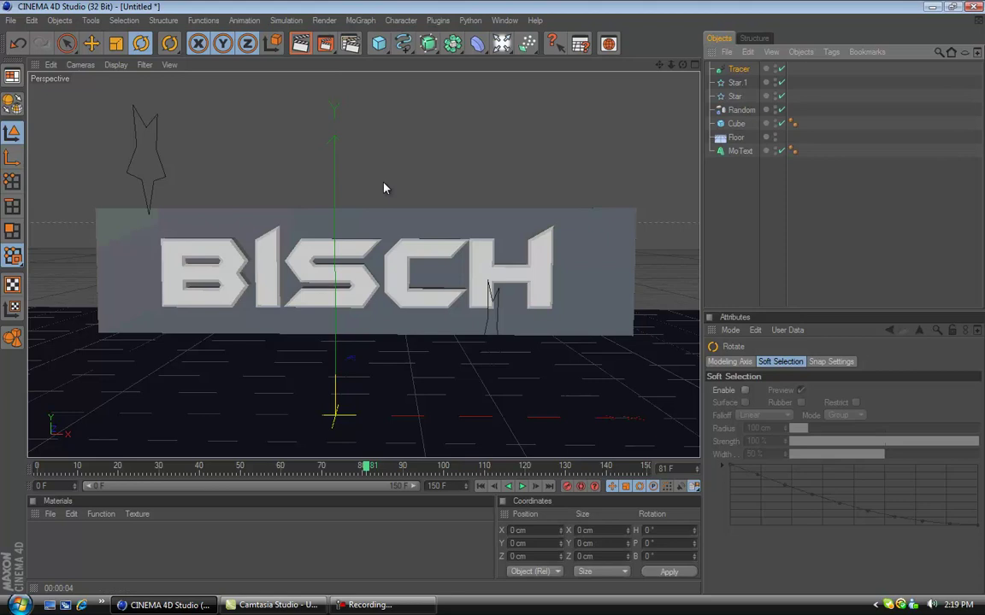
key("Delete")
Add one MoGraph Tracer linked to the original star and a second Tracer linked to the duplicate star.
left_click(737, 85)
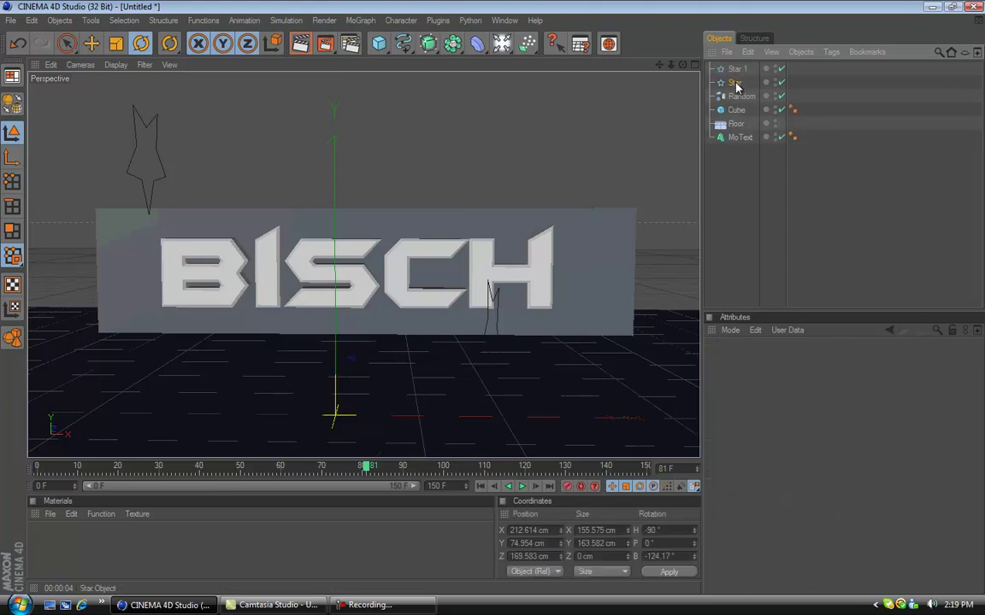
left_click(360, 20)
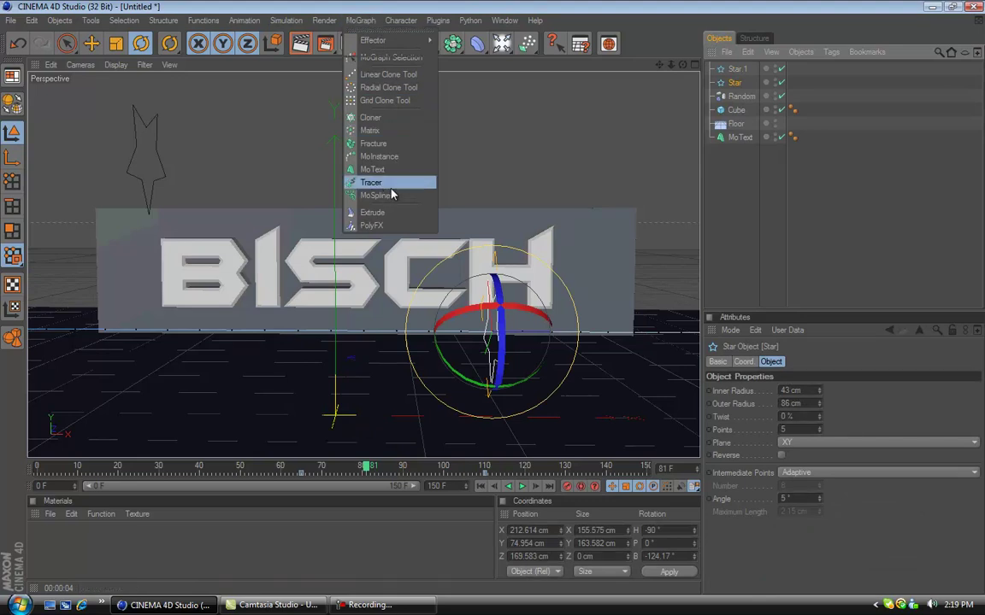
left_click(373, 183)
left_click(735, 84)
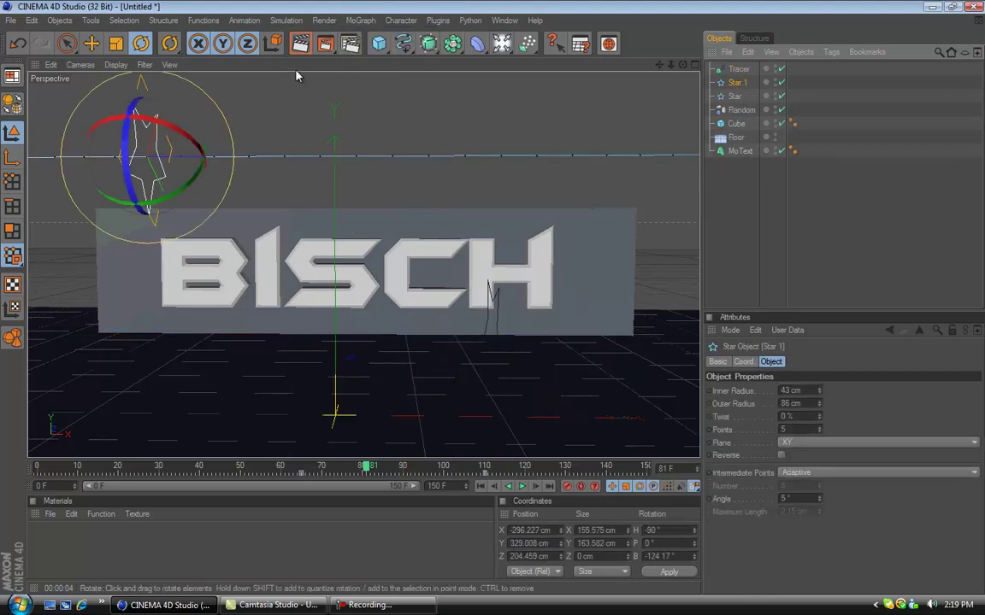
left_click(324, 20)
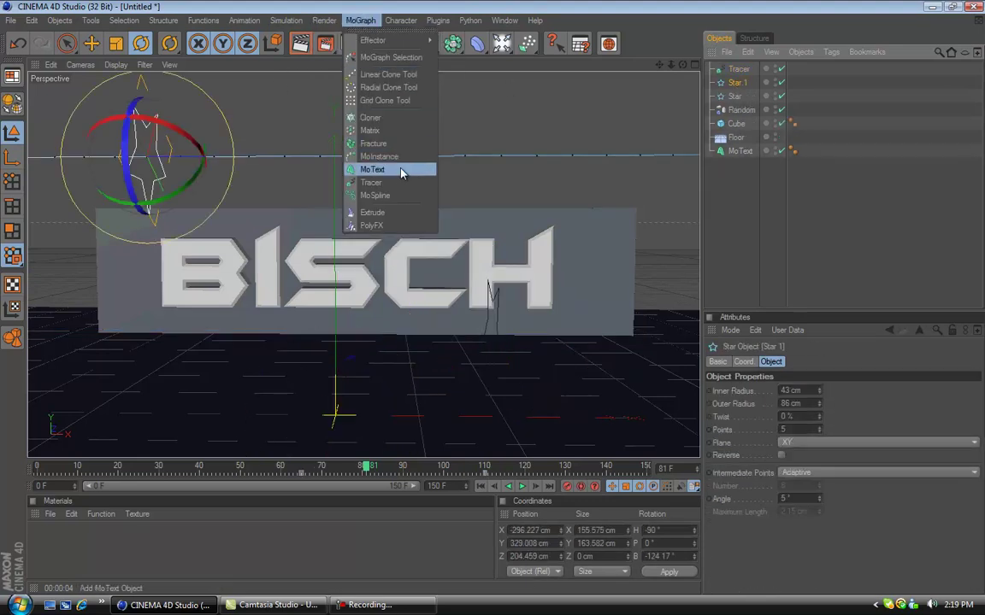
left_click(371, 182)
Play back the star tracers from frame 0, render the view at about frame 105 and return to frame 0.
left_click_drag(369, 473, 35, 473)
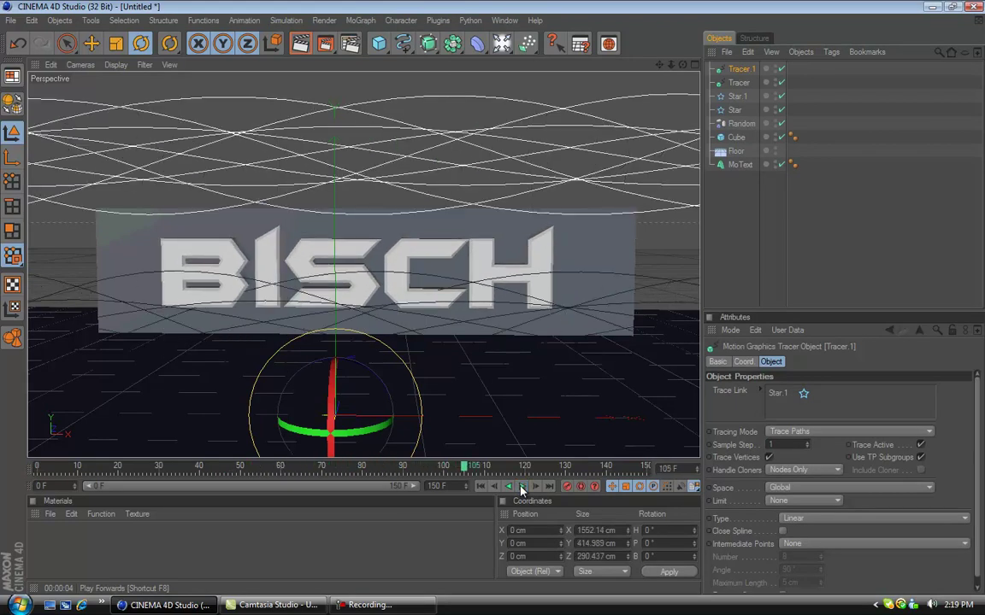
key("ctrl+r")
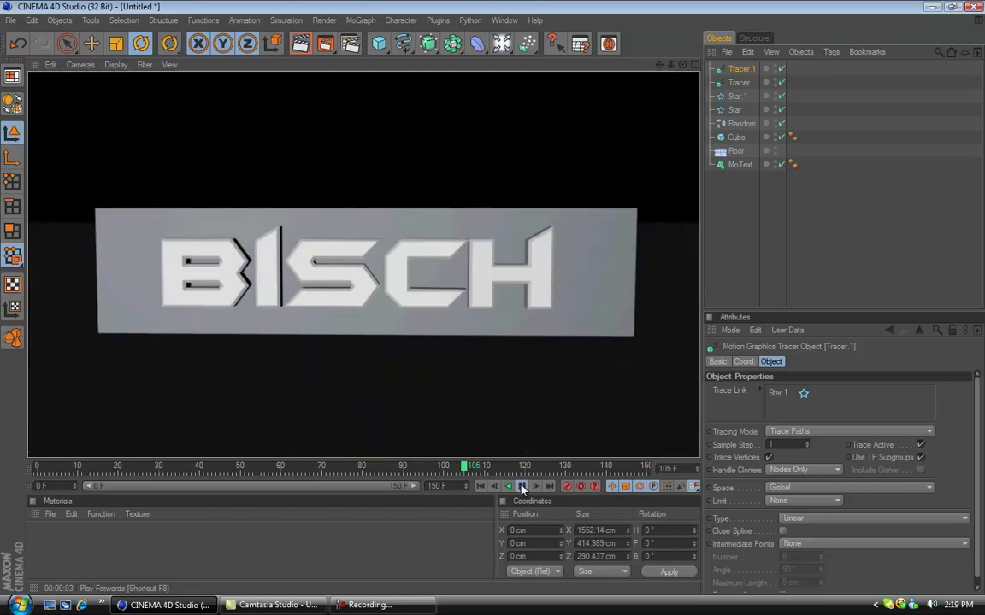
left_click(521, 487)
left_click_drag(364, 470, 33, 476)
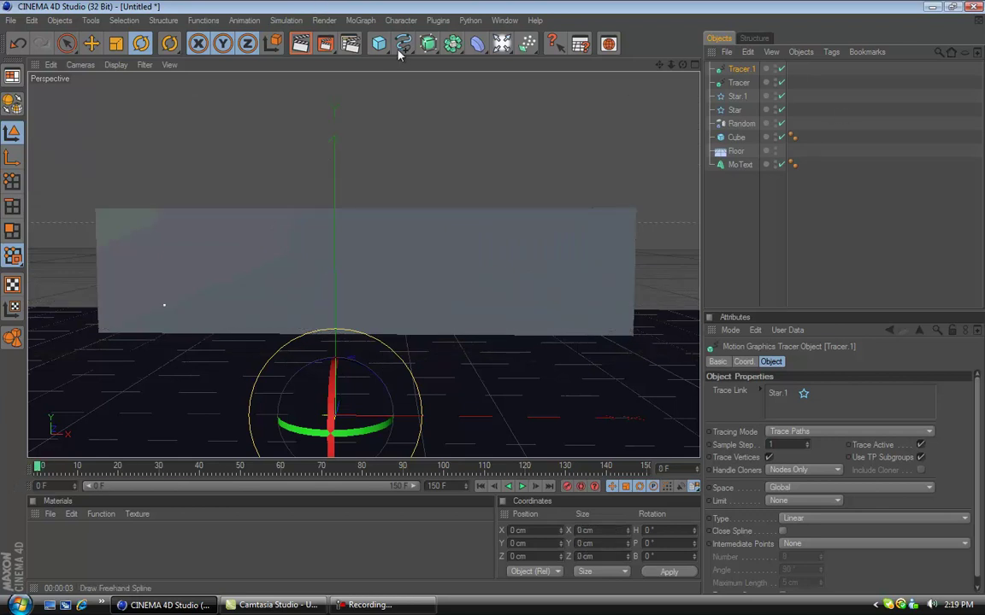
Add a circle spline with a radius of 15 cm.
left_click(359, 20)
key("Escape")
left_click(411, 51)
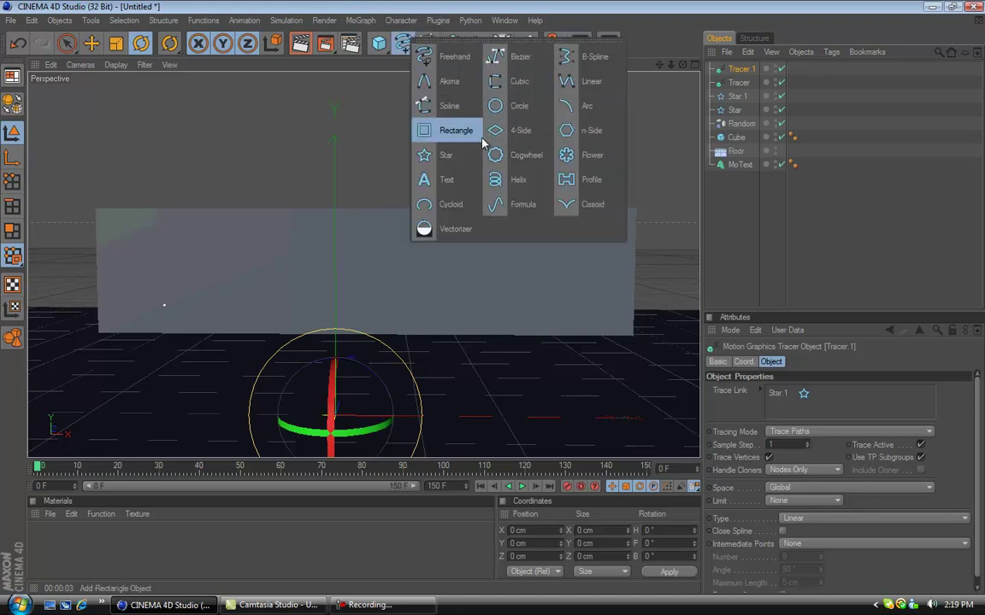
left_click(497, 106)
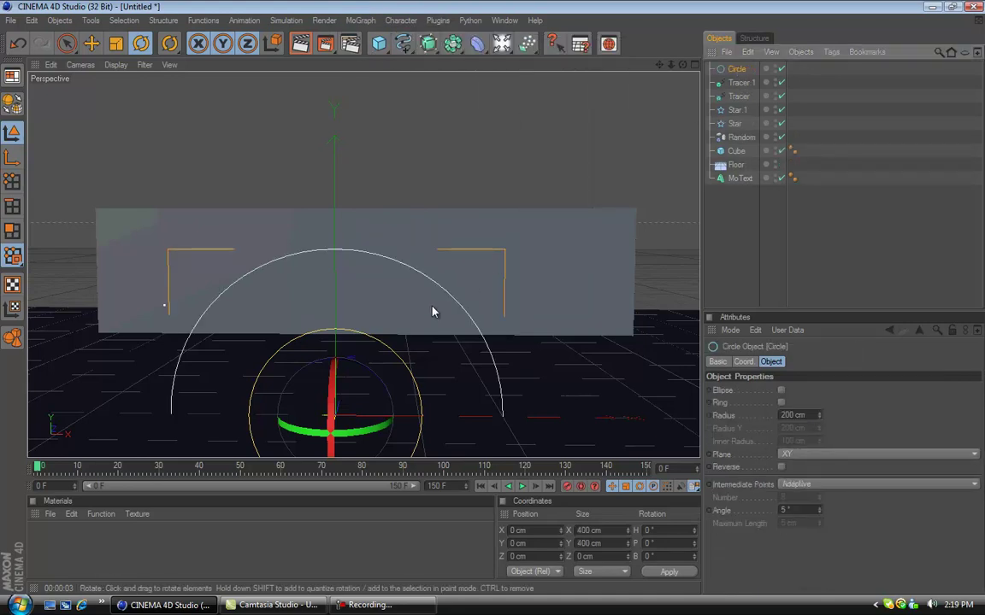
key("e")
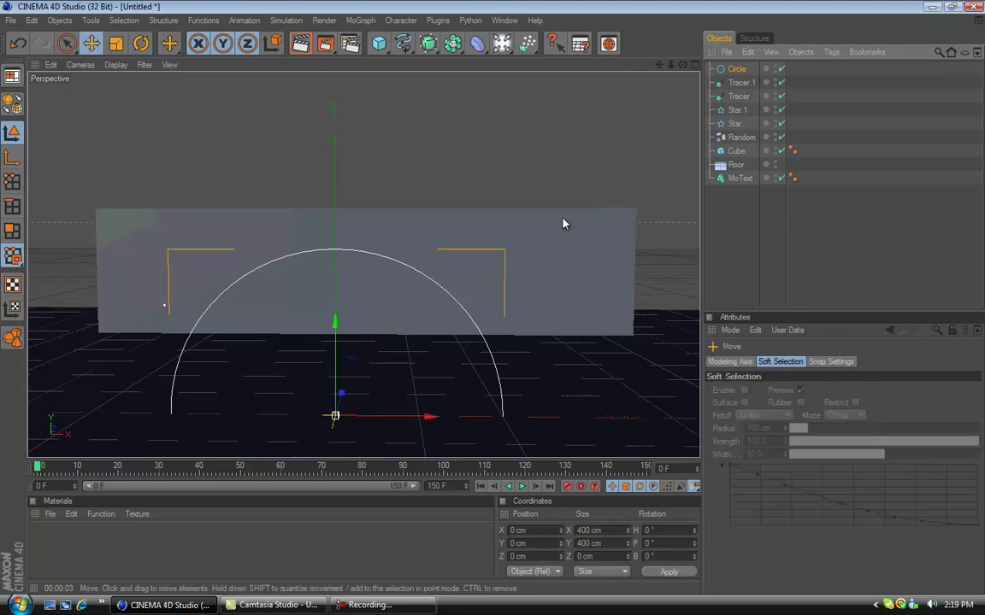
left_click(729, 67)
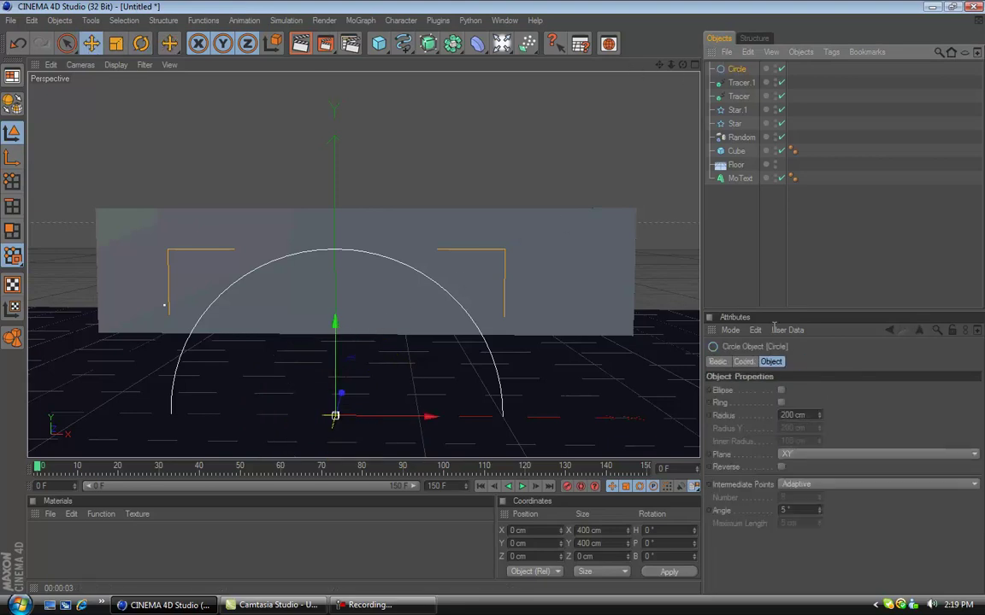
left_click(794, 415)
type("12")
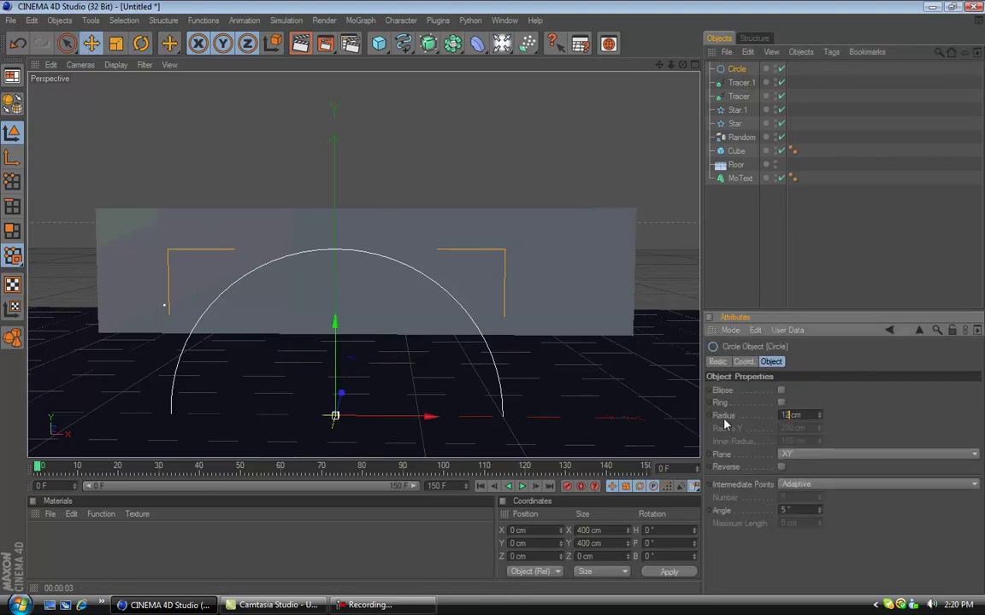
key("Return")
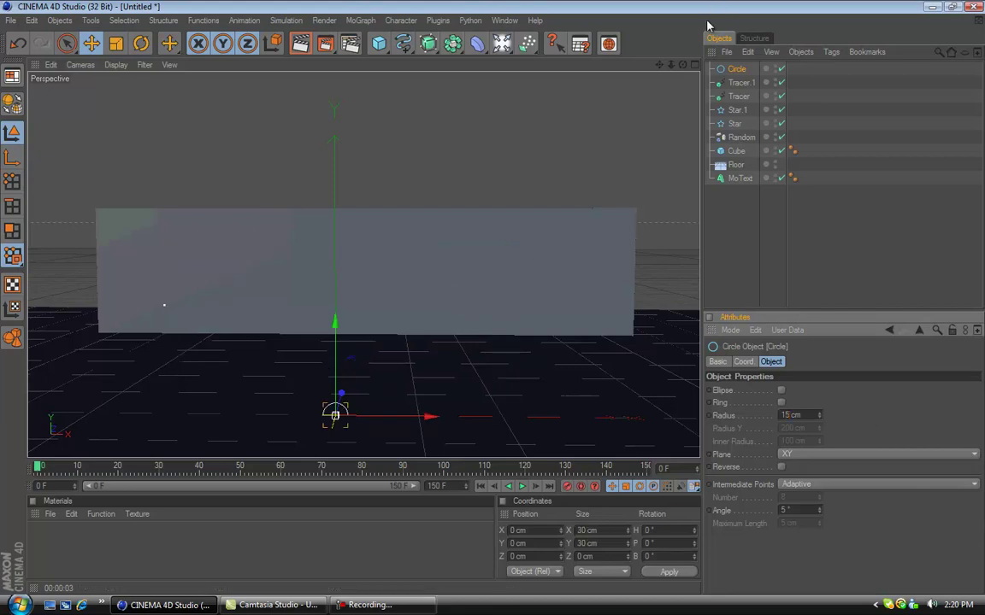
Add a Sweep NURBS, duplicate the circle spline, and nest the original circle and the original star's tracer under the sweep.
left_click(357, 21)
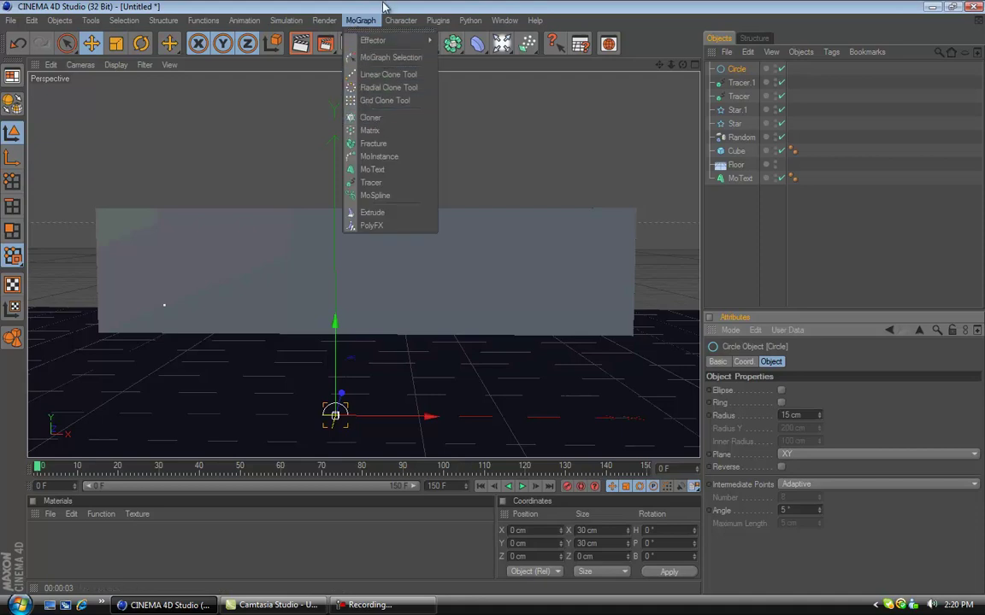
left_click(386, 5)
left_click_drag(421, 40, 500, 114)
left_click(739, 84)
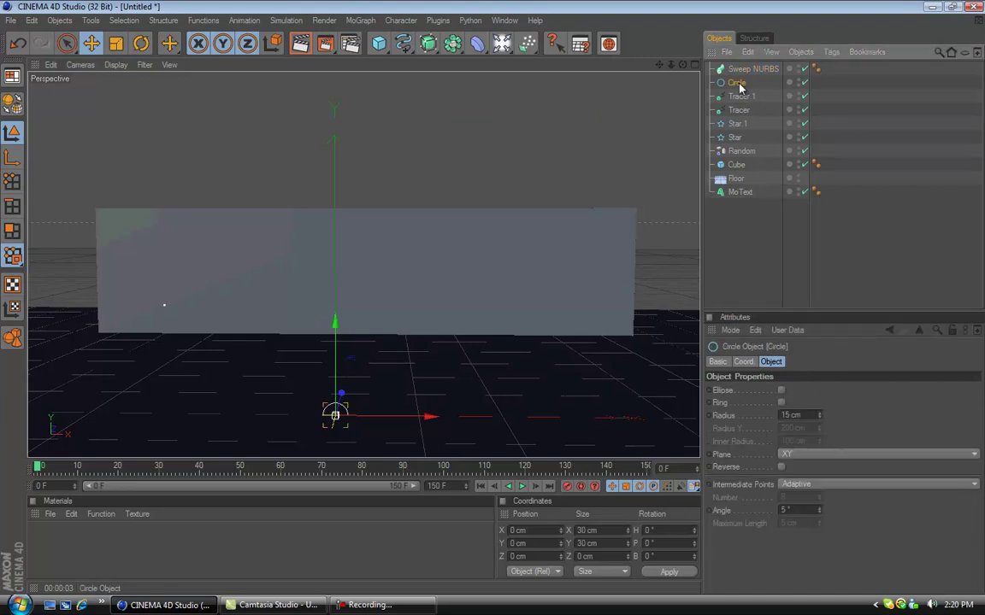
left_click_drag(740, 78, 740, 91, "ctrl")
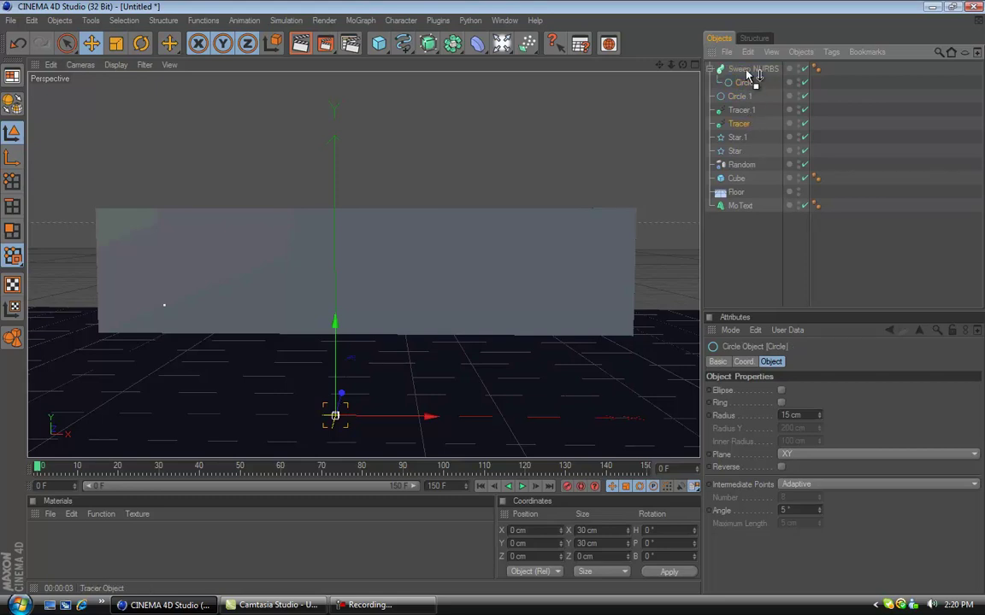
left_click_drag(750, 73, 749, 74)
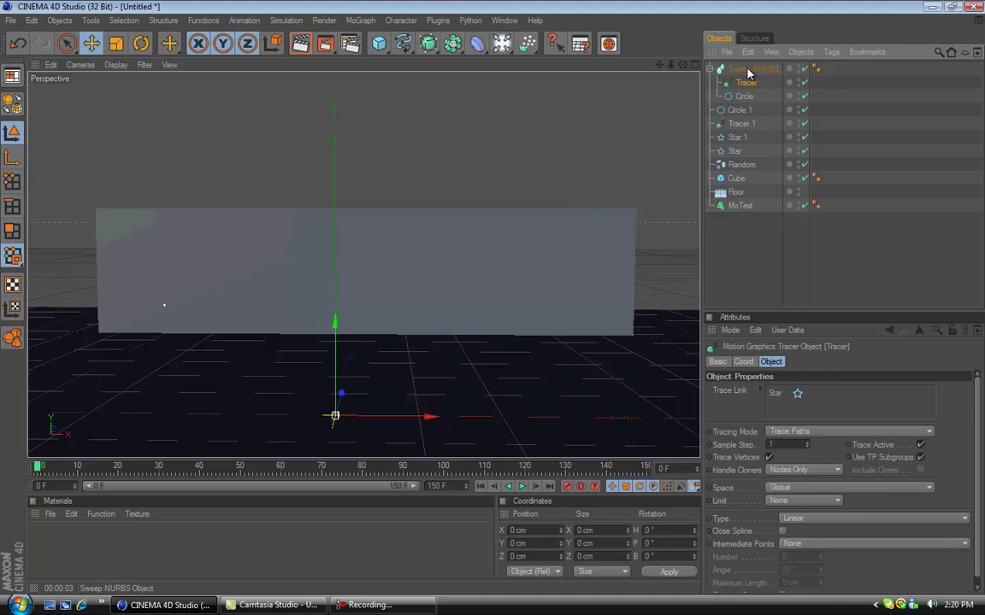
Place the circle above the tracer inside the Sweep NURBS and play back the swept trails from frame 0 to about frame 102.
left_click(523, 488)
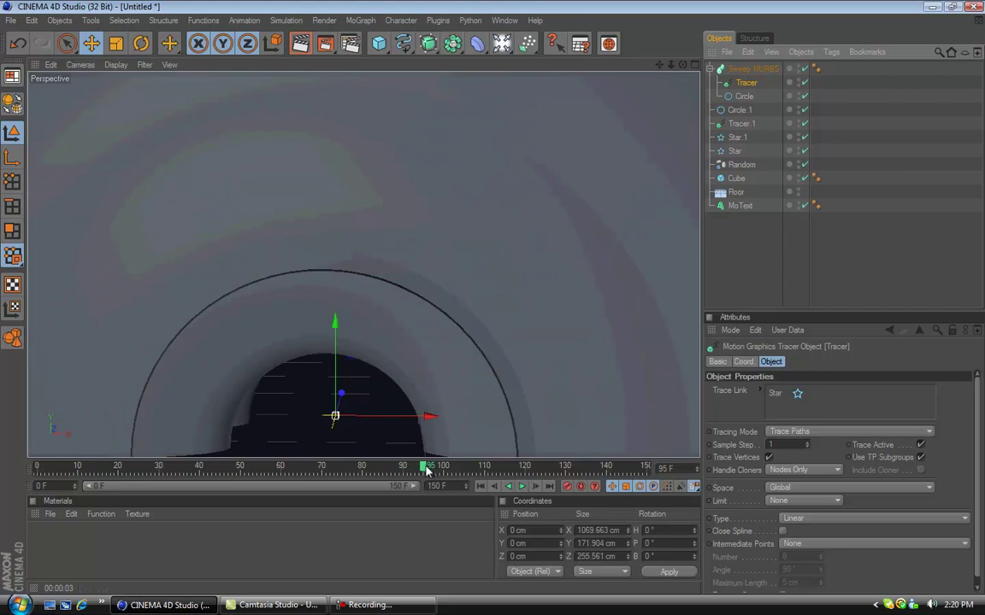
left_click_drag(425, 470, 38, 469)
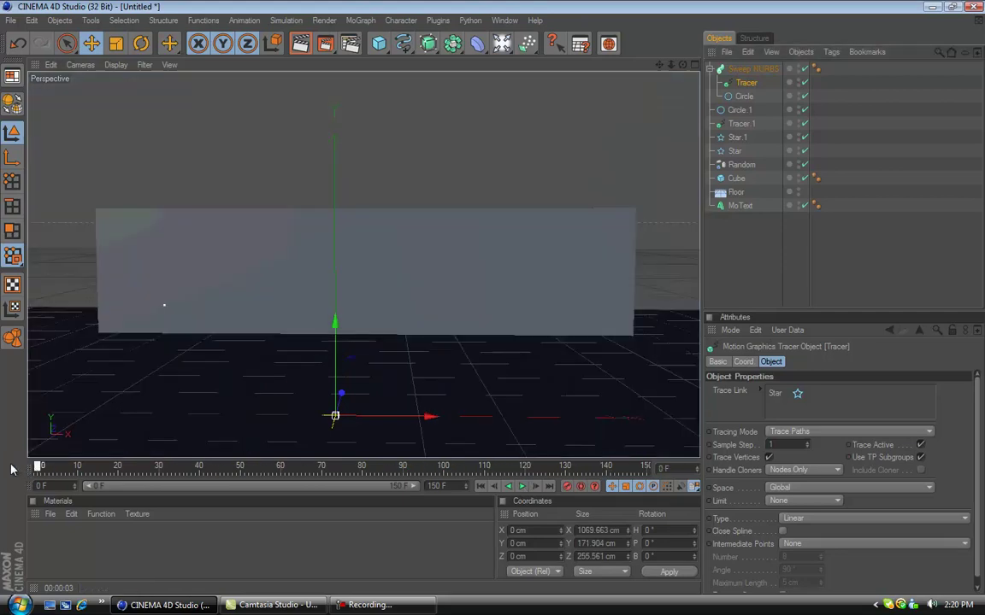
left_click_drag(745, 101, 742, 78)
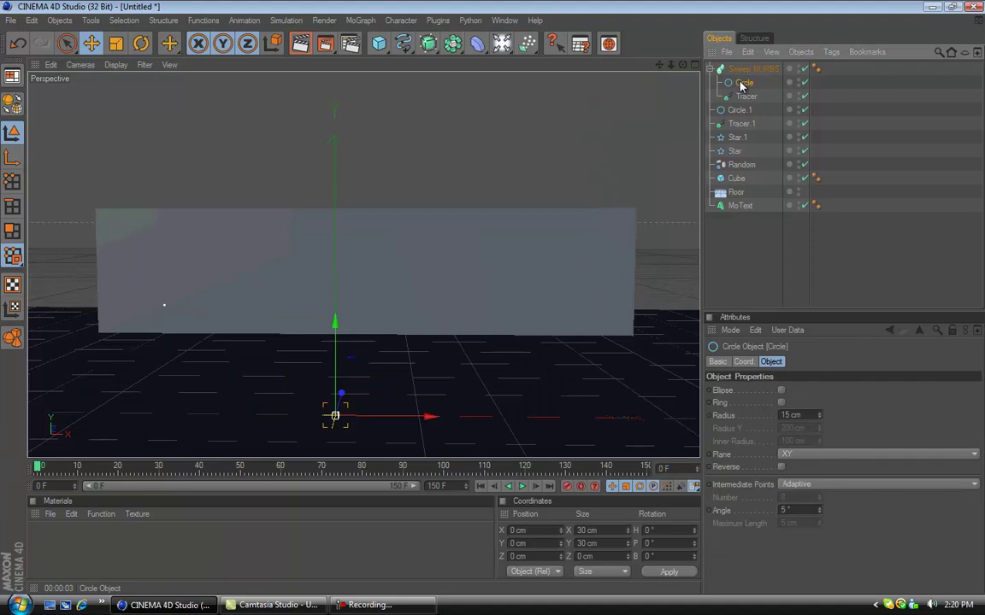
left_click(524, 486)
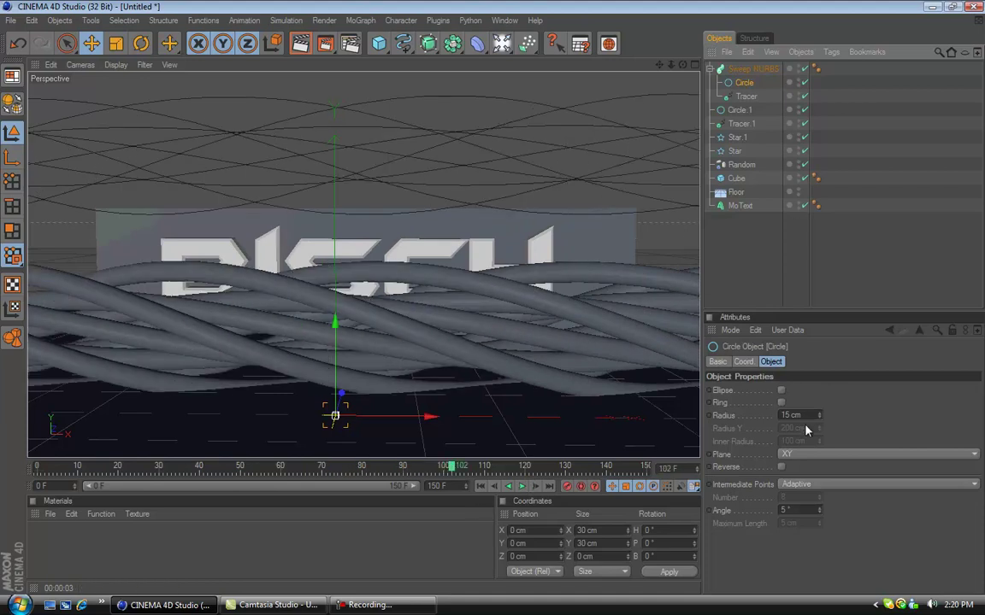
Set the swept circle's radius to 4 cm and reduce the duplicate circle's radius to match.
left_click_drag(818, 418, 818, 418)
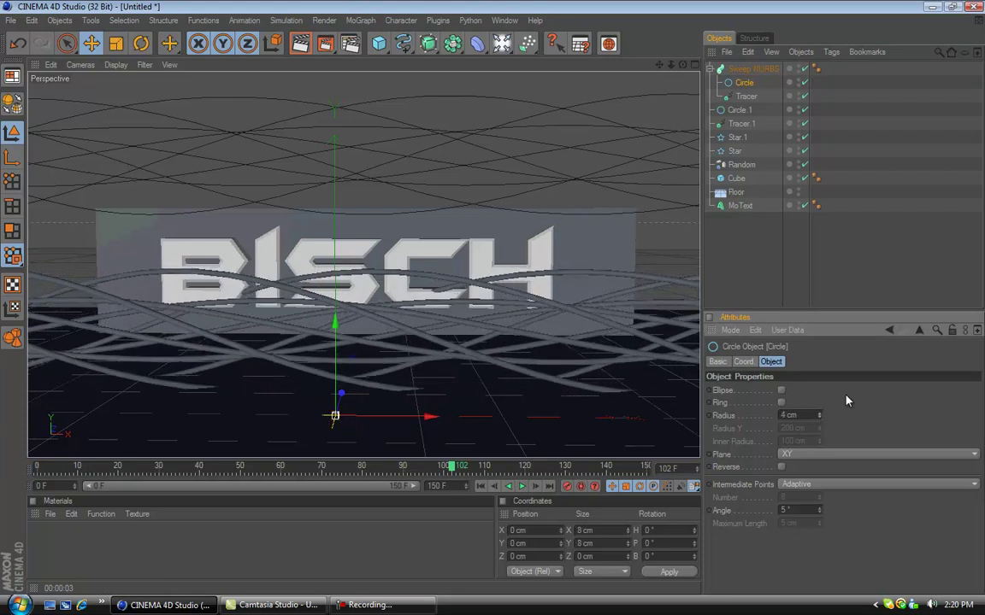
left_click(742, 111)
key("Return")
Add a second Sweep NURBS containing the duplicate circle and the duplicate star's tracer, and render the view to check both sets of trails.
left_click_drag(443, 51, 447, 6)
left_click_drag(427, 45, 508, 106)
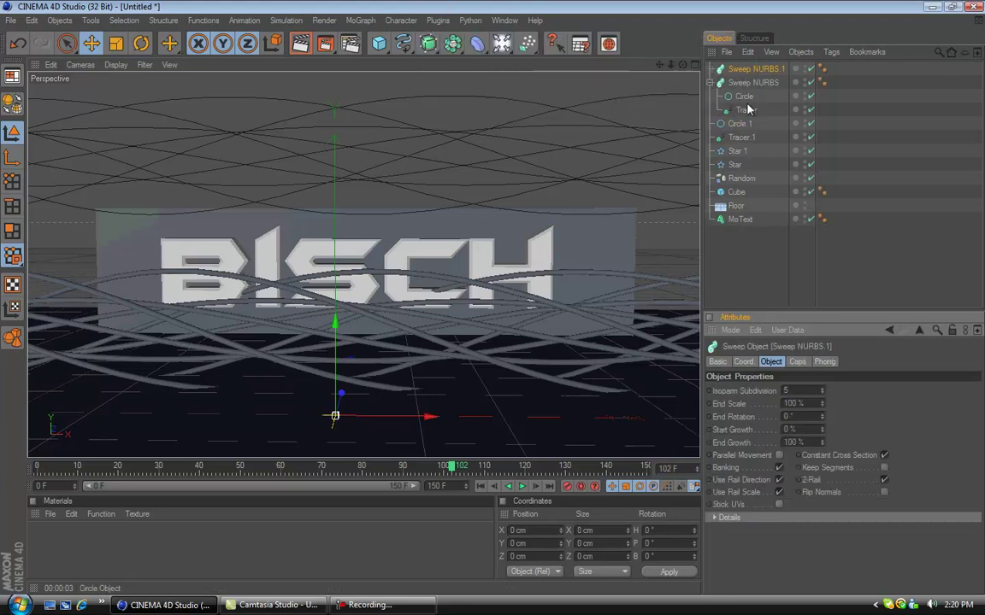
left_click_drag(739, 96, 748, 70)
mouse_move(742, 111)
left_mouse_down()
mouse_move(745, 77)
mouse_move(745, 85)
left_mouse_up()
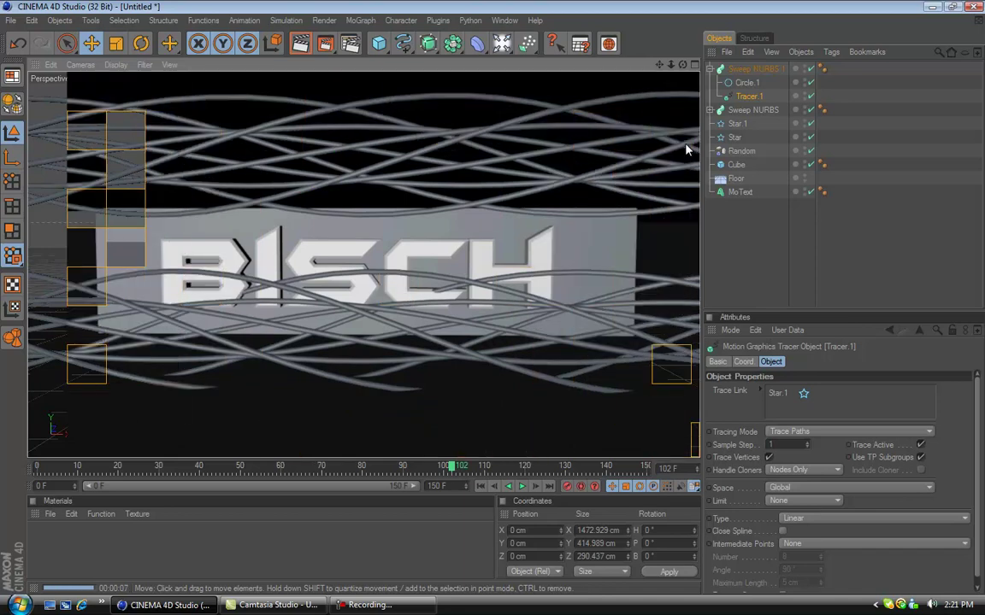
left_click(759, 240)
left_click(709, 69)
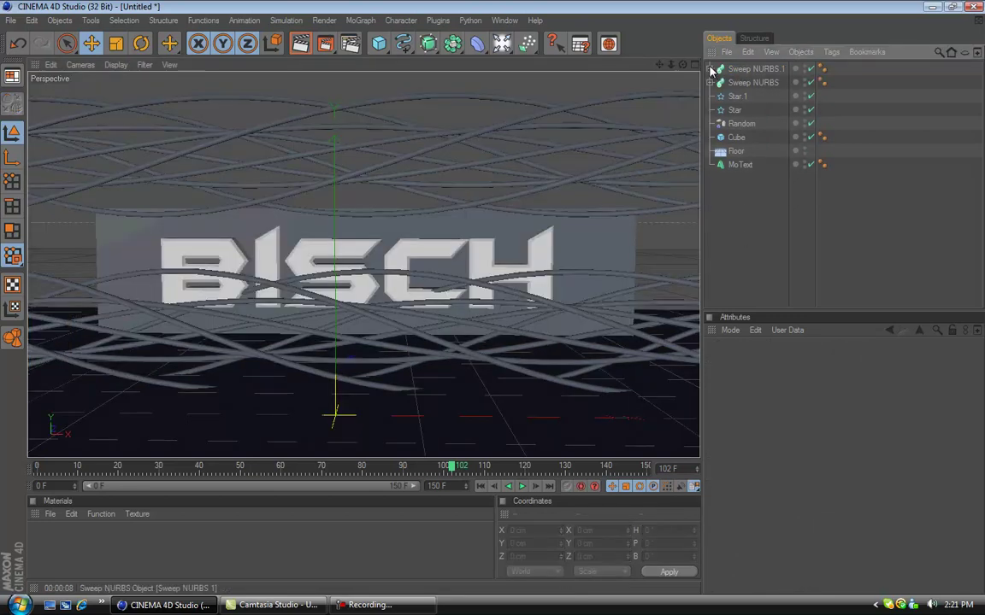
Raise the Bisch text and the backdrop cube together, bringing the text to about Y 150 cm between the two sets of trails.
left_click(484, 257)
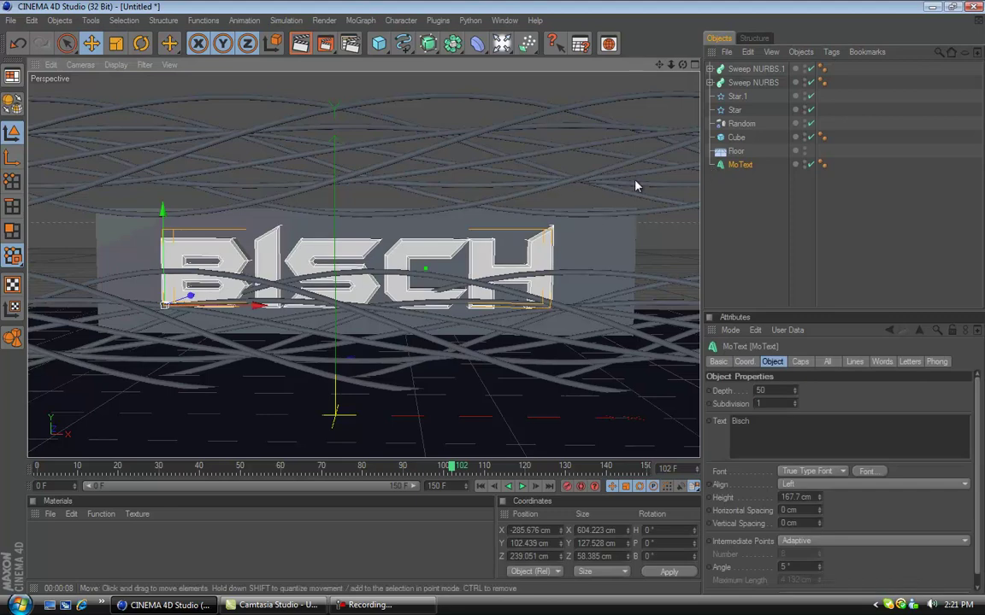
left_click(736, 139, "ctrl")
left_click_drag(261, 209, 494, 303)
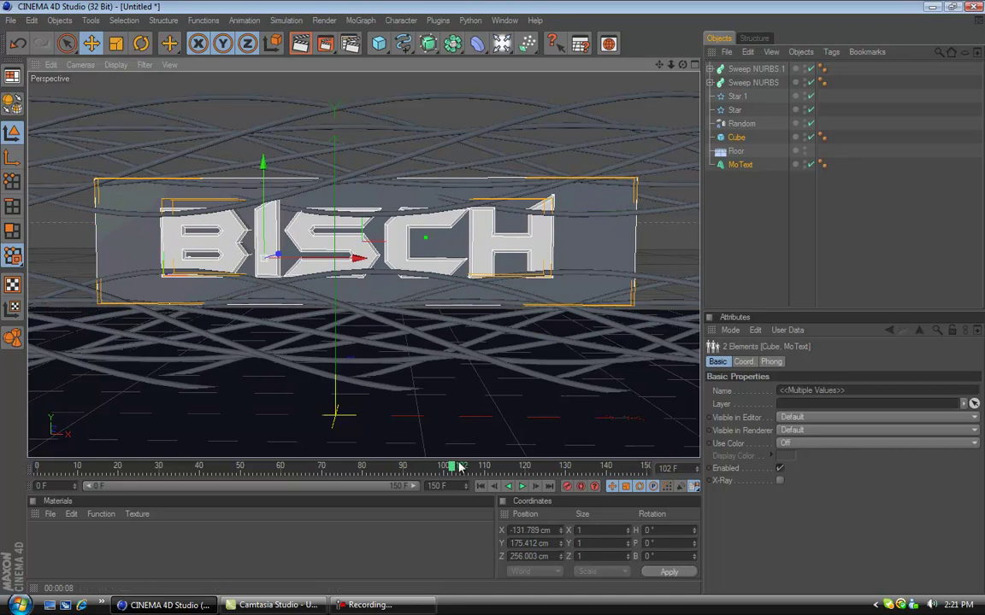
Scrub the animation back to frame 0 and clear the object selection.
left_click(739, 165)
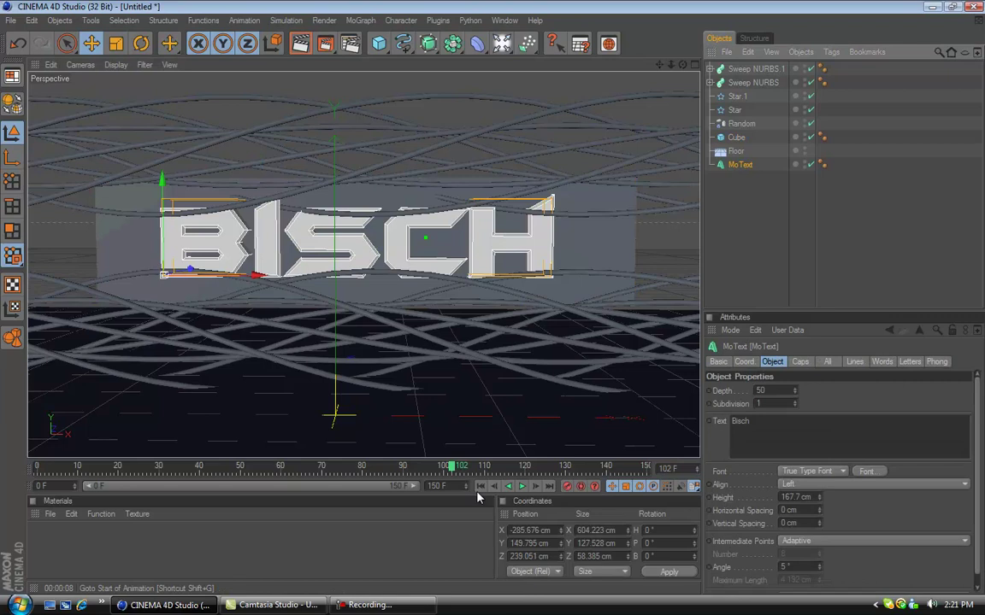
left_click(741, 124)
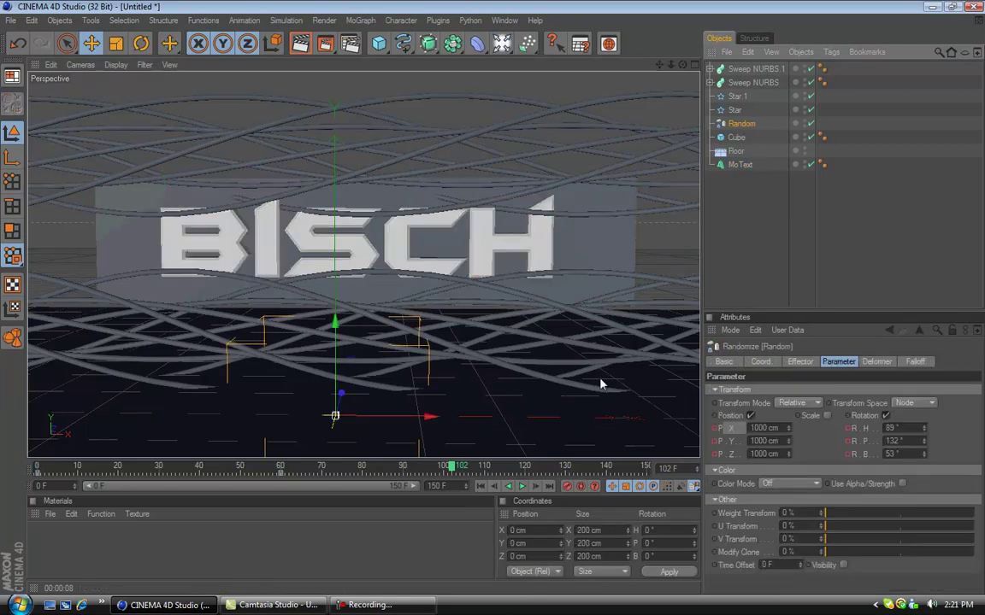
left_click_drag(452, 469, 334, 475)
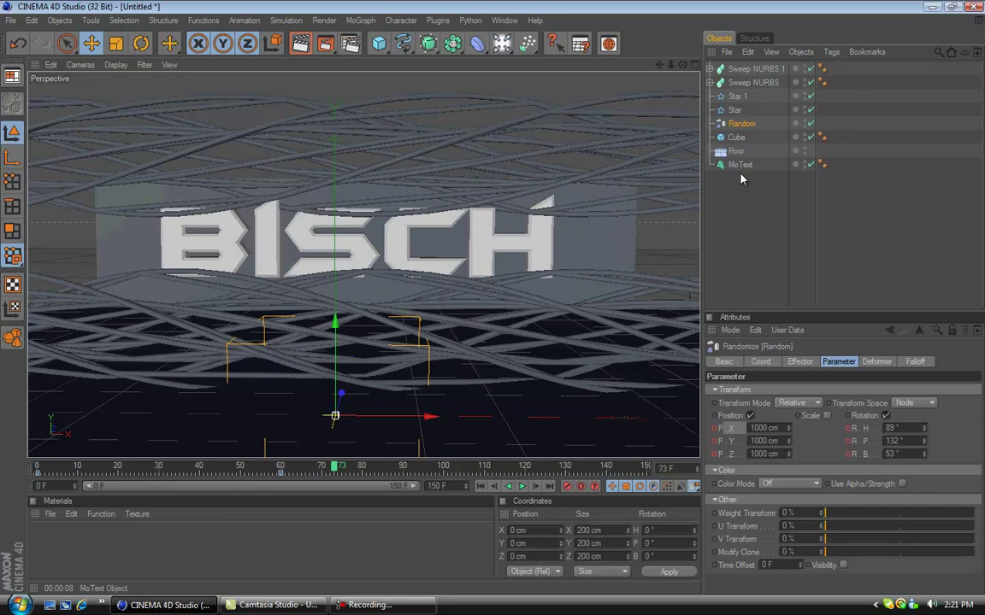
left_click(758, 213)
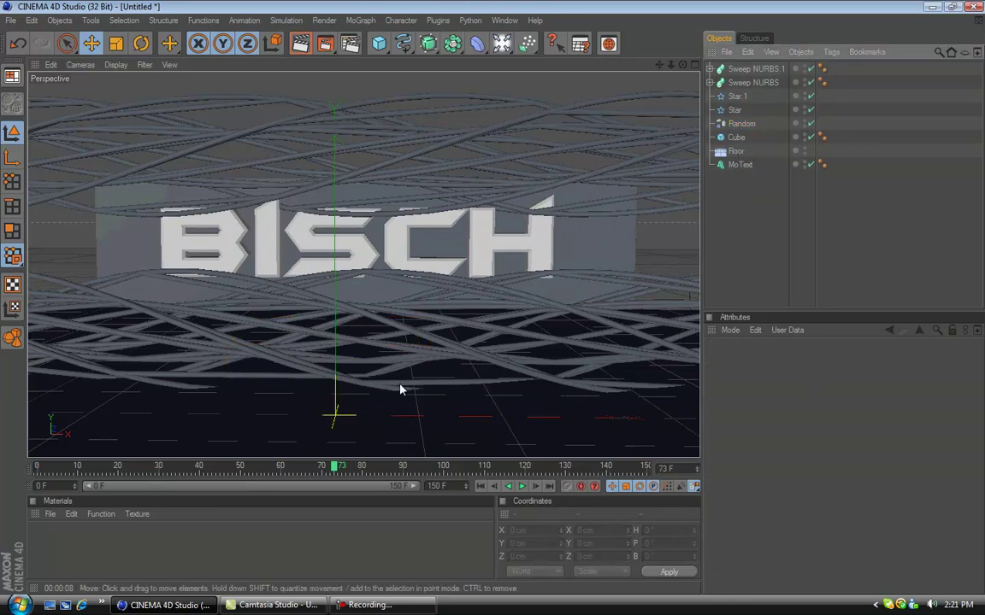
left_click_drag(338, 468, 12, 486)
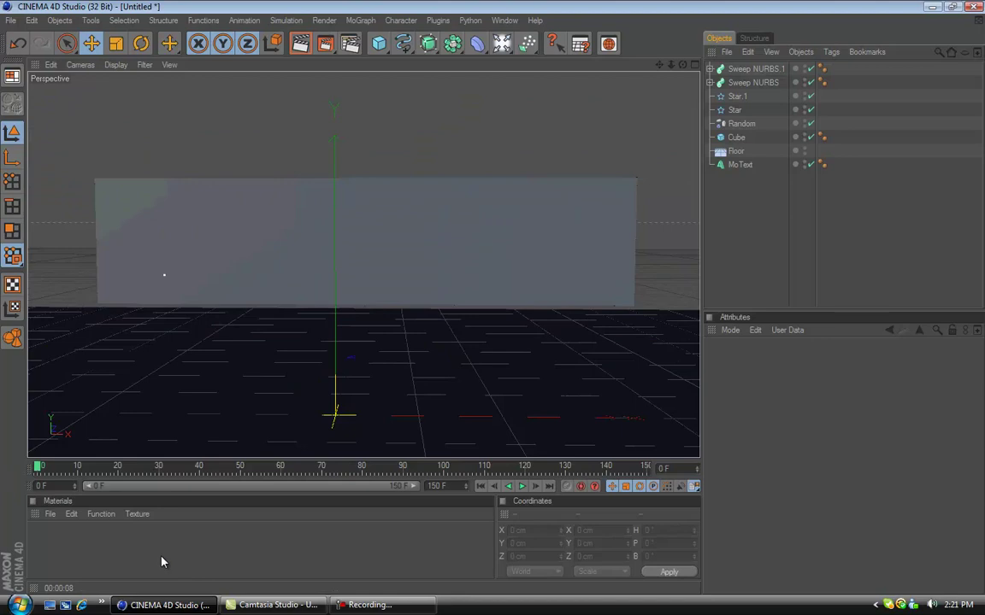
Create a new material and set its color to green with R 42, G 197, B 0.
double_click(255, 553)
double_click(42, 539)
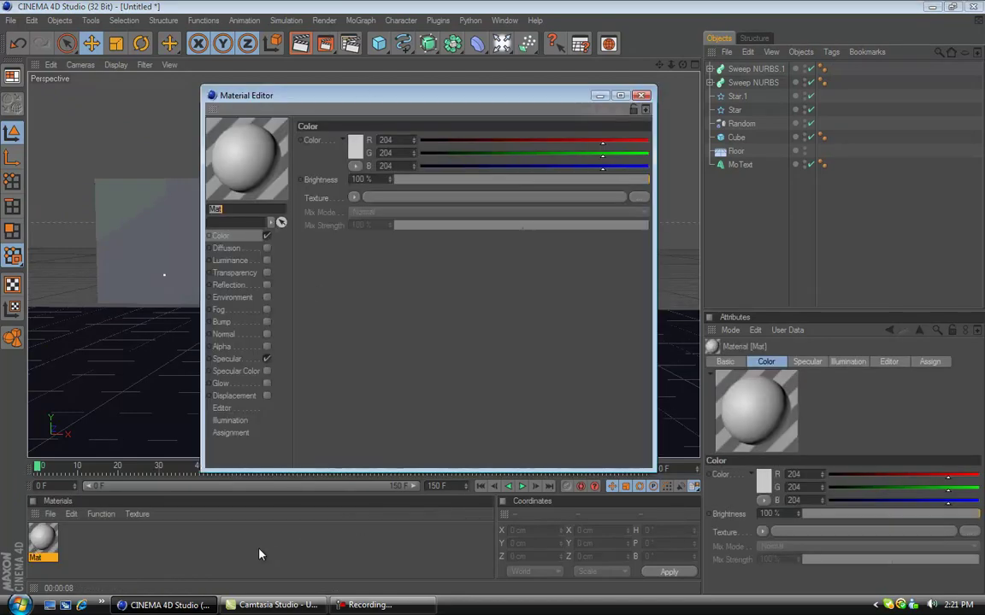
left_click(359, 152)
mouse_move(359, 92)
left_mouse_down()
mouse_move(342, 106)
mouse_move(376, 119)
left_mouse_up()
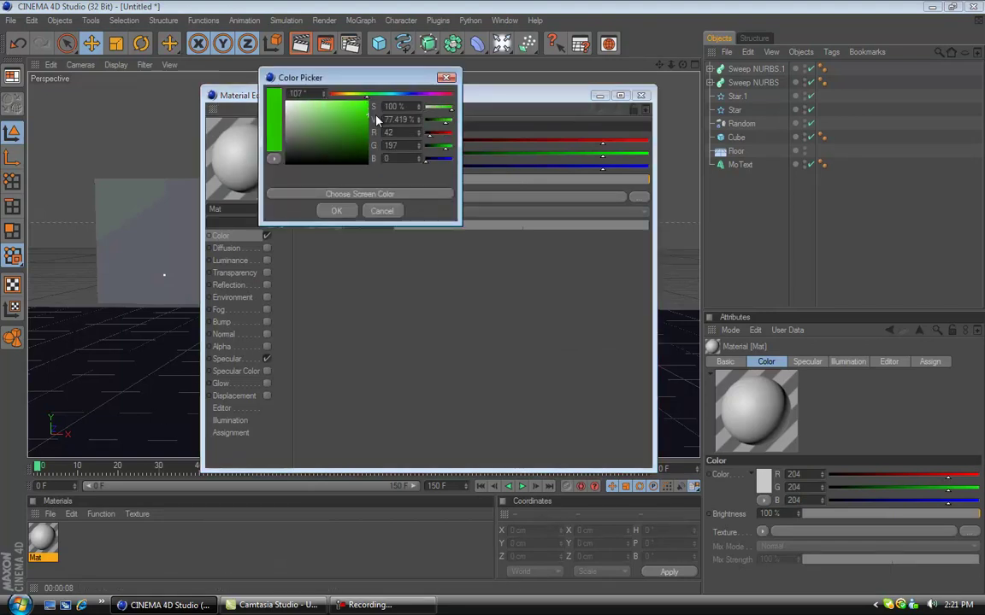
left_click(345, 212)
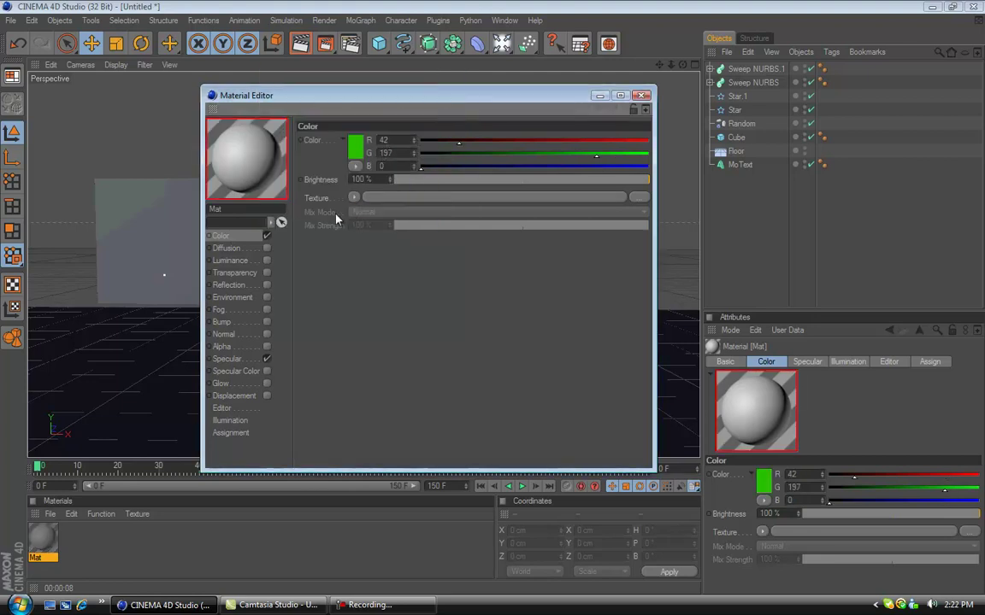
Enable the green material's luminance with color R 58, G 205, B 0 and disable its specular channel.
left_click(266, 260)
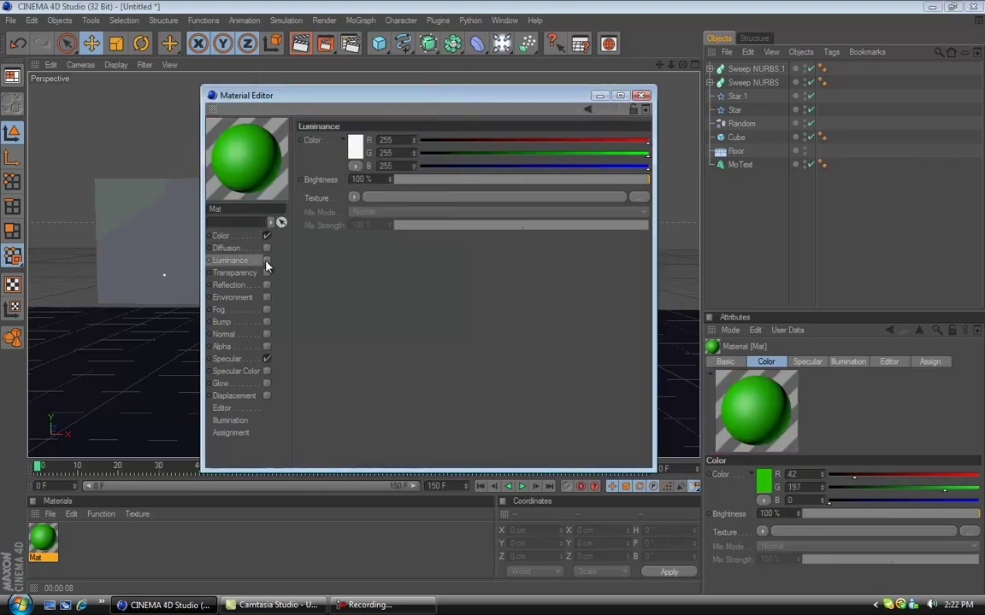
left_click(352, 149)
left_click_drag(348, 94, 369, 113)
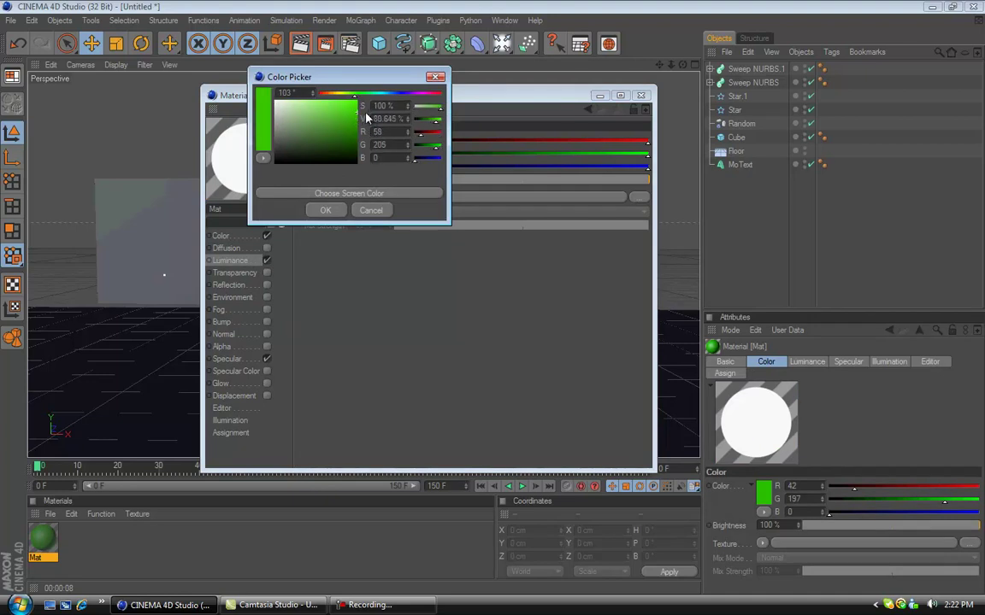
left_click(325, 210)
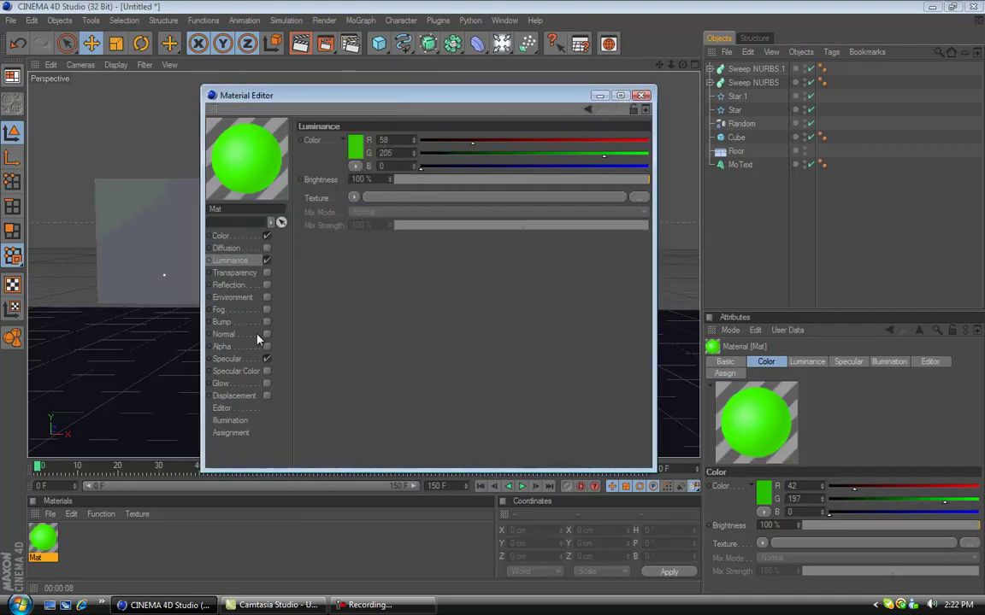
left_click(265, 361)
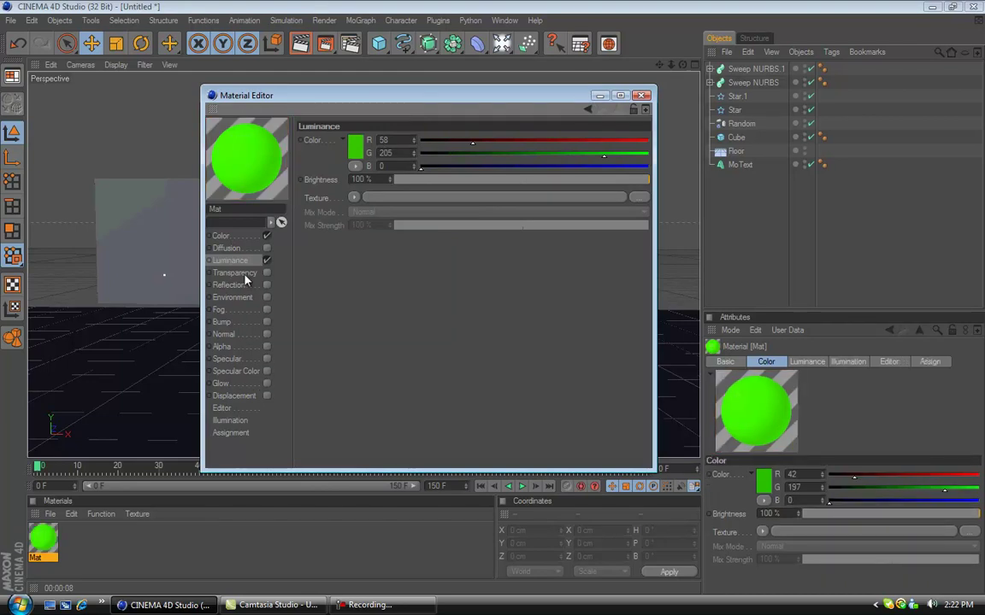
Enable the green material's glow with 50% inner strength and 100% outer strength.
left_click(267, 383)
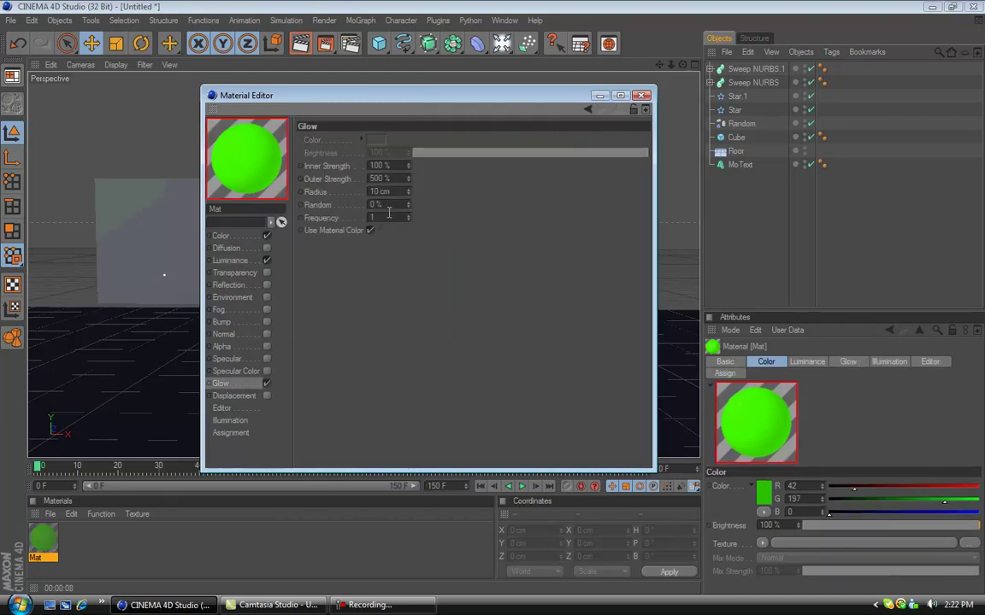
double_click(397, 178)
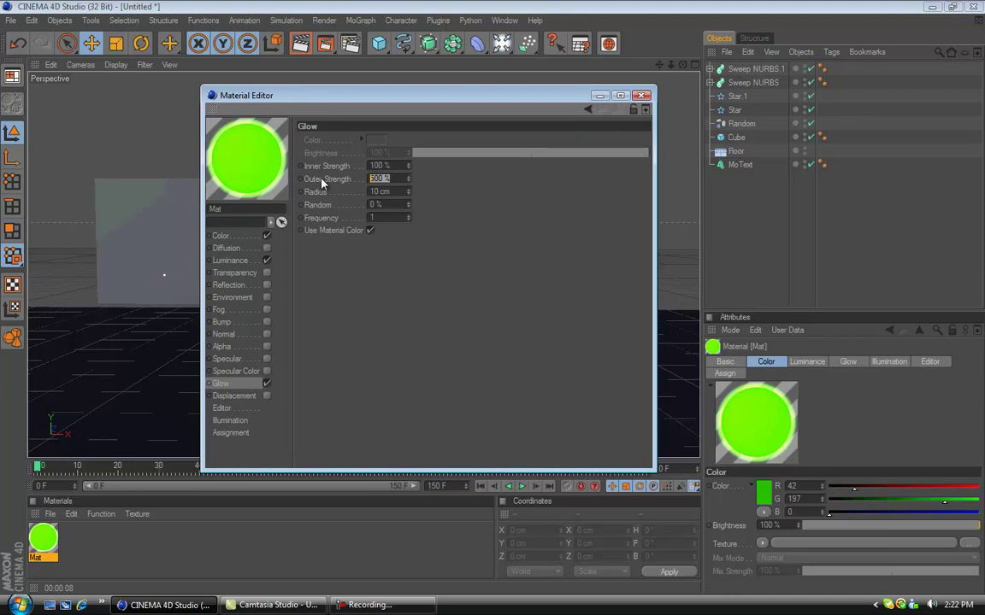
type("100")
left_click(440, 198)
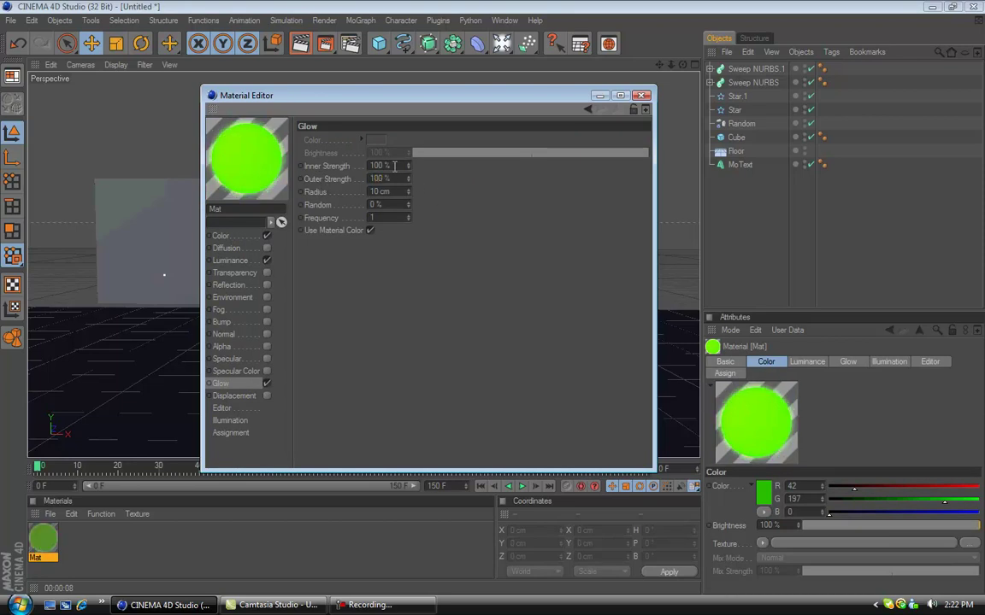
left_click_drag(396, 166, 354, 167)
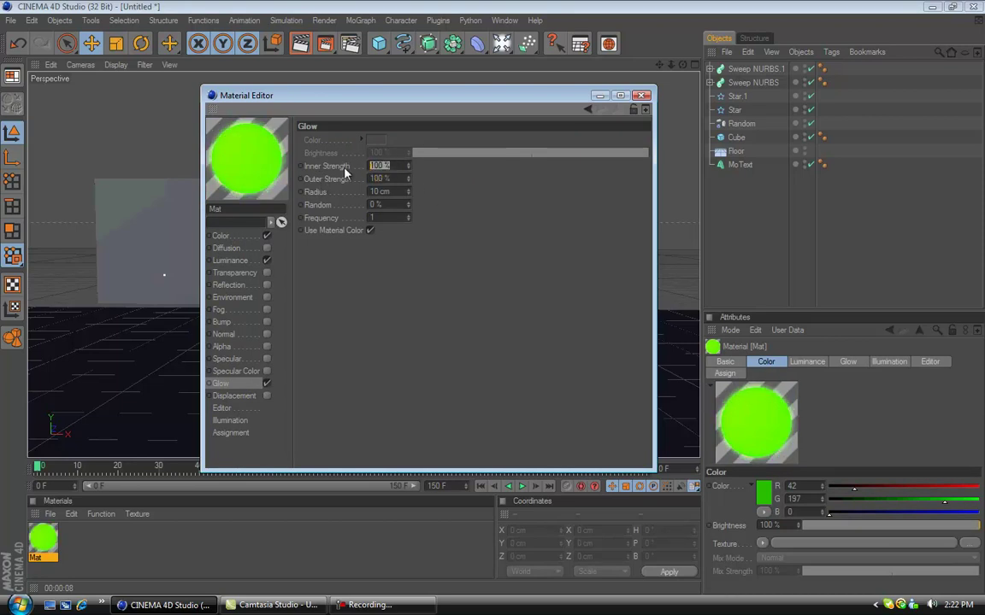
type("50")
left_click(473, 195)
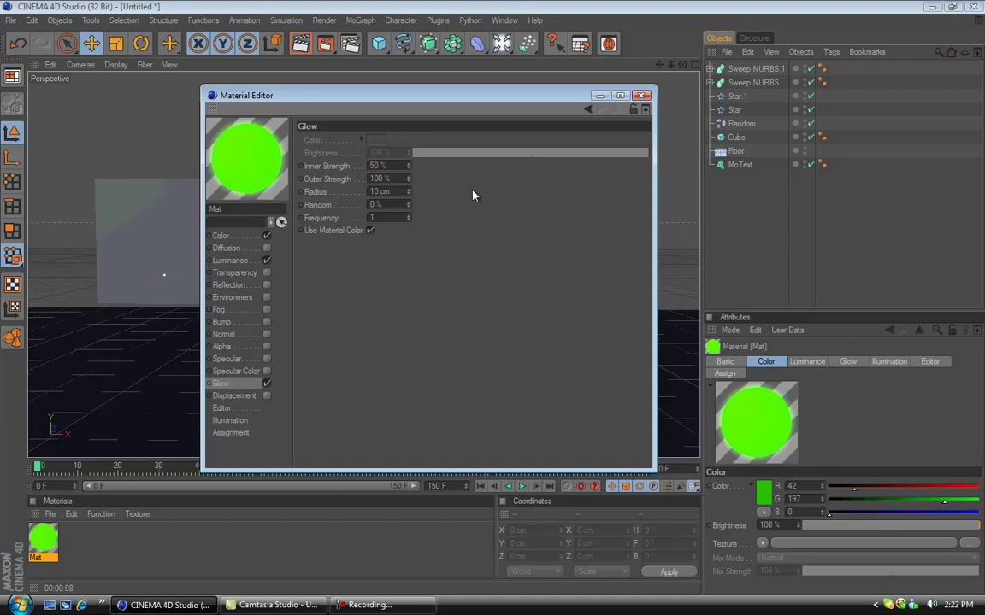
Enable the green material's reflection at 25% brightness with a Fresnel texture at 50% mix strength.
left_click(266, 285)
double_click(386, 178)
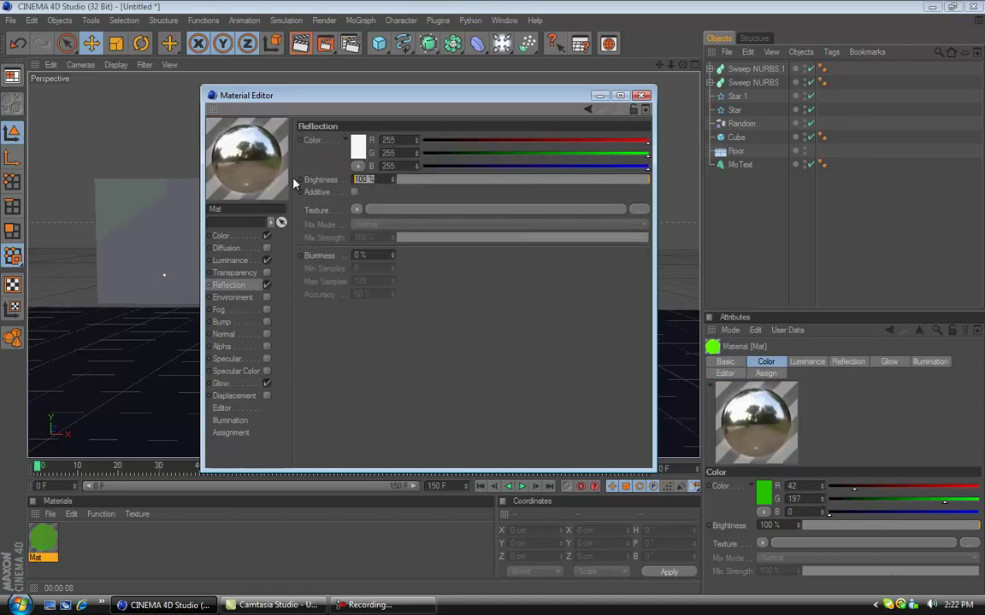
type("25")
left_click(430, 268)
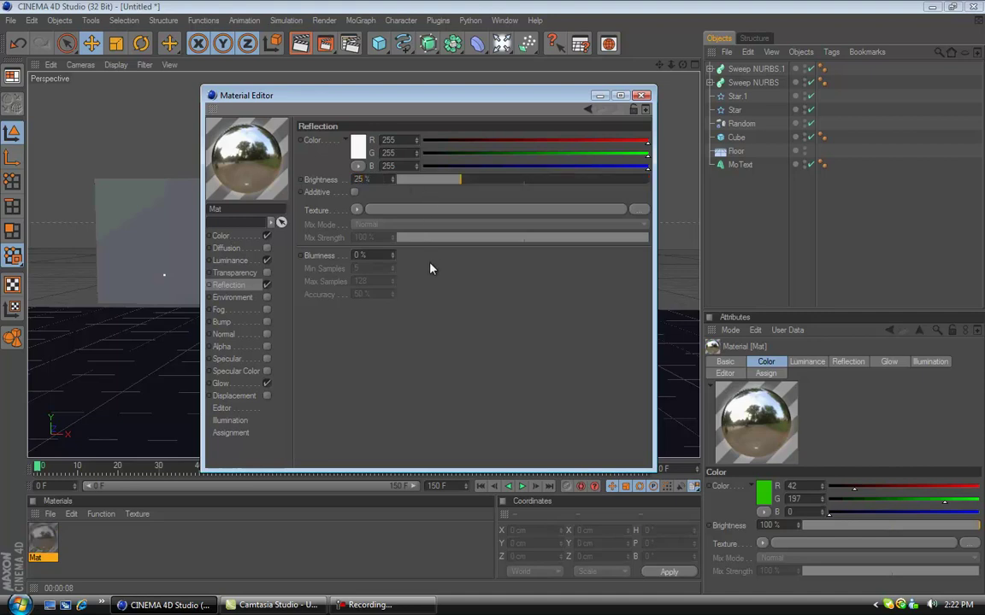
left_click(356, 210)
left_click(376, 334)
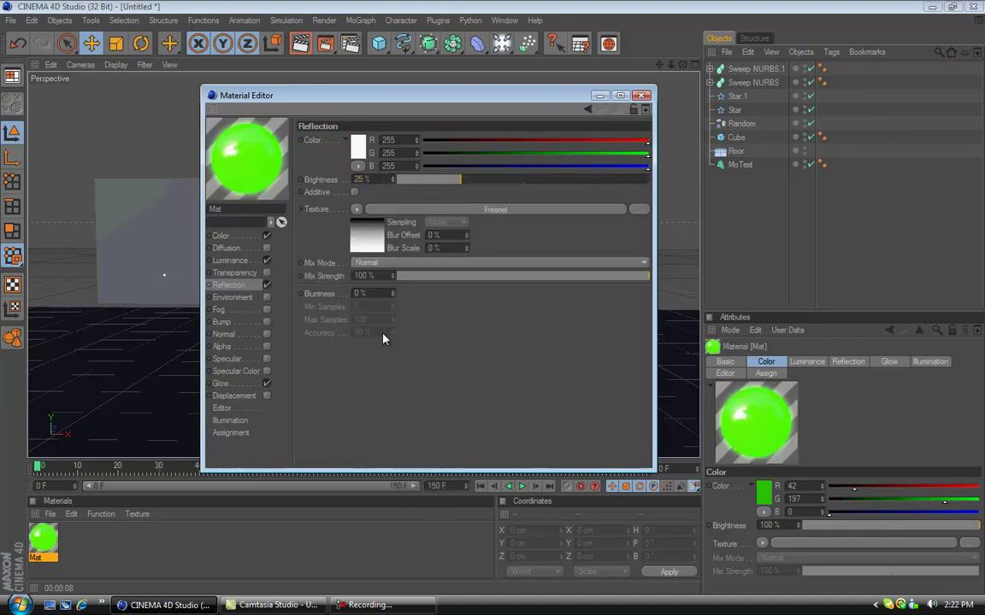
double_click(363, 275)
type("50")
key("Return")
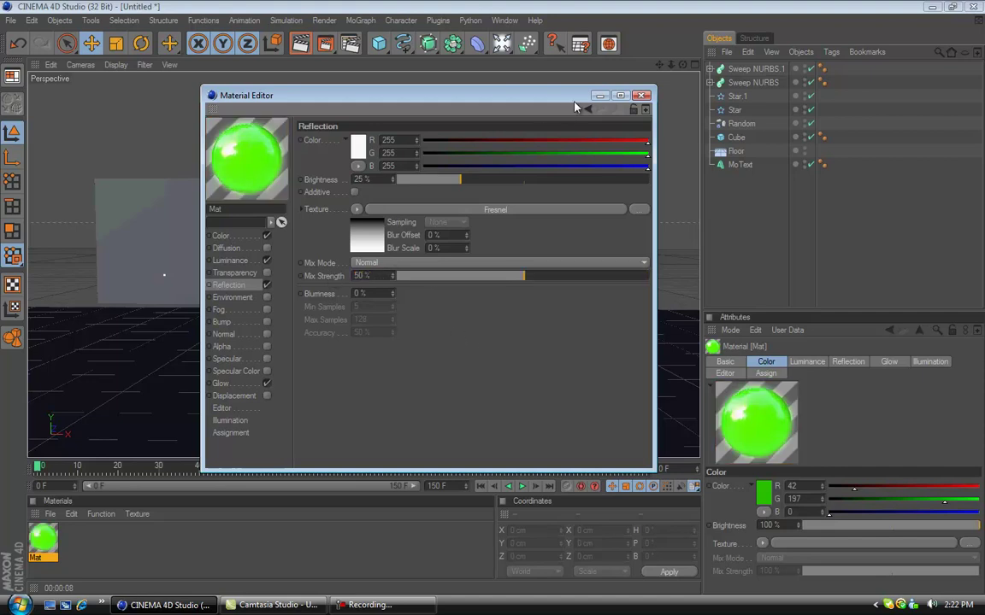
left_click(645, 95)
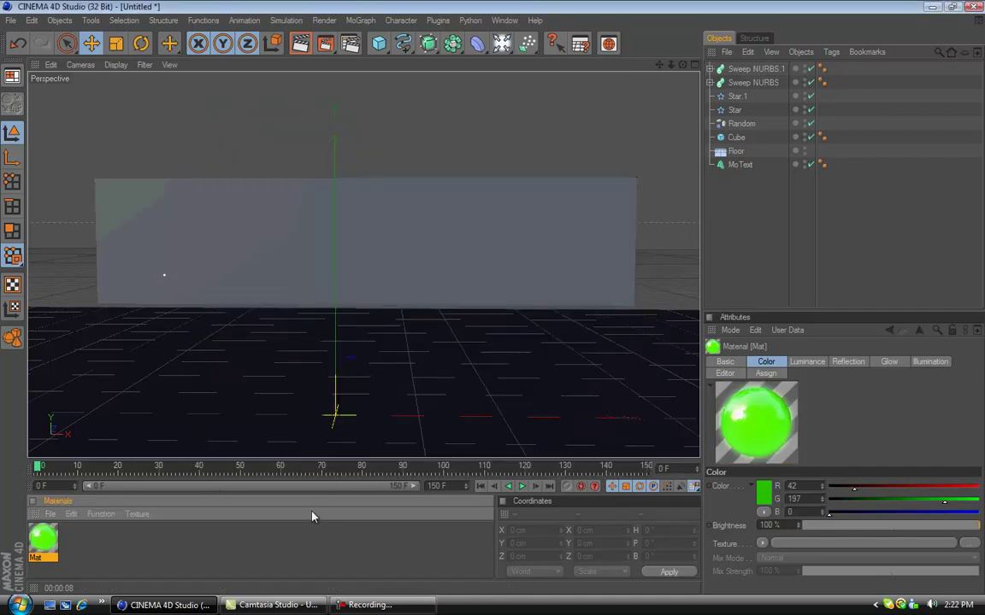
Go to about frame 62 and apply the green material to the Bisch text.
left_click_drag(37, 466, 287, 466)
left_click_drag(43, 537, 348, 354)
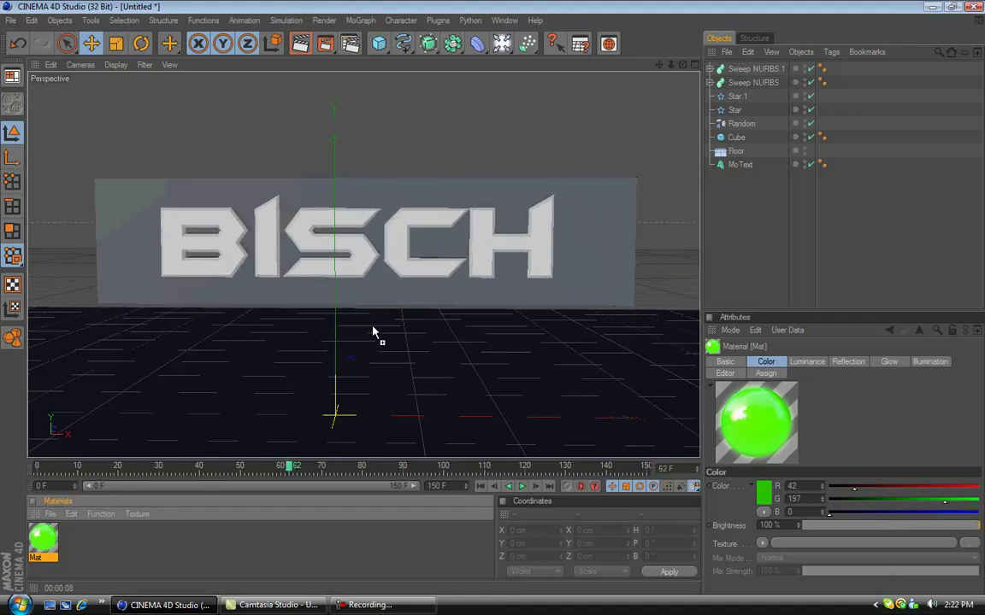
left_click_drag(370, 263, 368, 262)
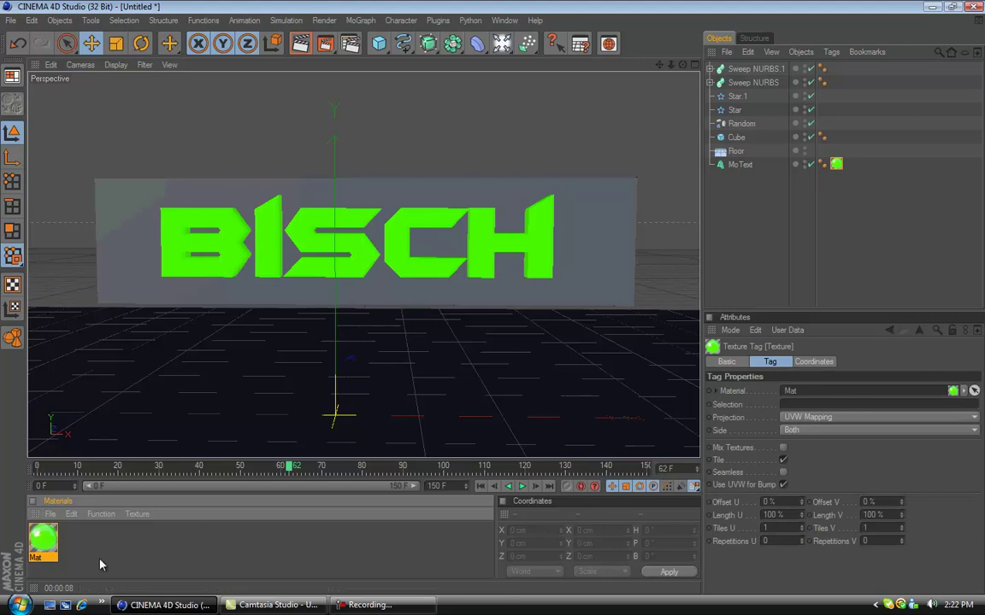
Create a second material and set its color to red with R 227, G 0, B 0.
double_click(98, 564)
double_click(45, 541)
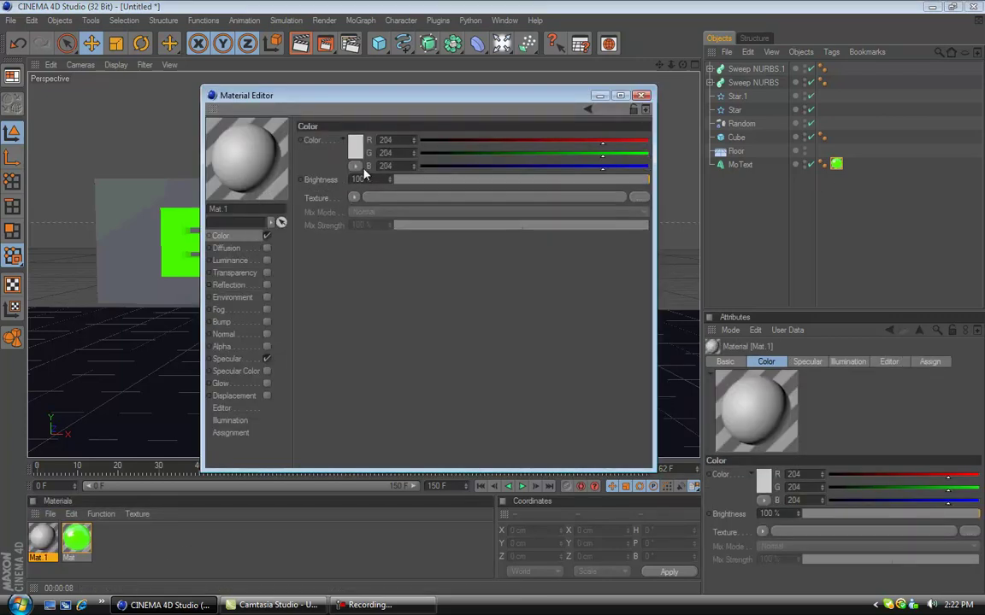
left_click(355, 147)
left_click(363, 116)
left_click(332, 216)
Enable the red material's luminance with color R 255, G 0, B 0 and finish editing the material.
left_click(230, 260)
left_click(266, 260)
left_click(355, 147)
left_click_drag(359, 137, 364, 108)
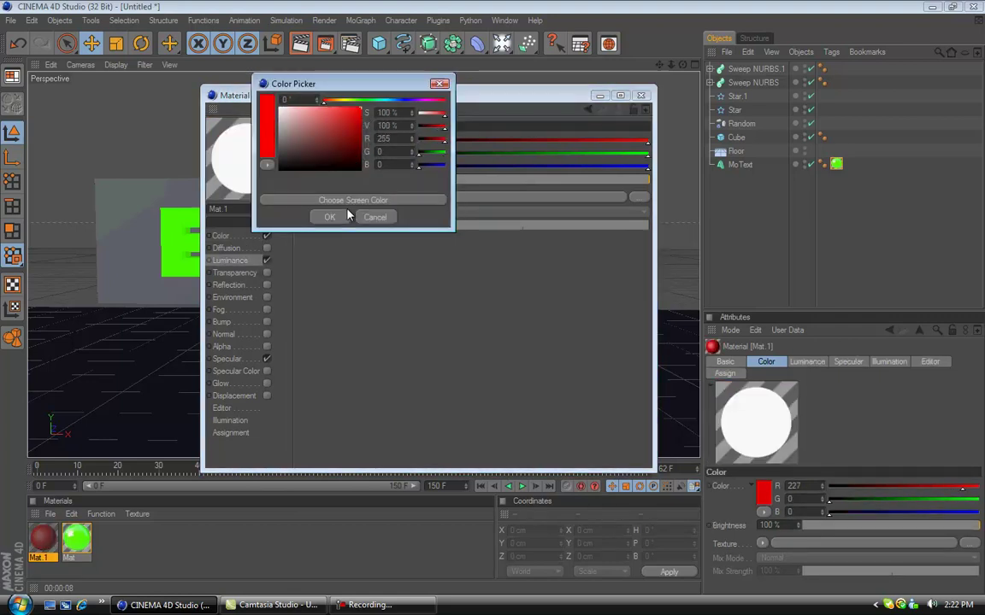
left_click(345, 216)
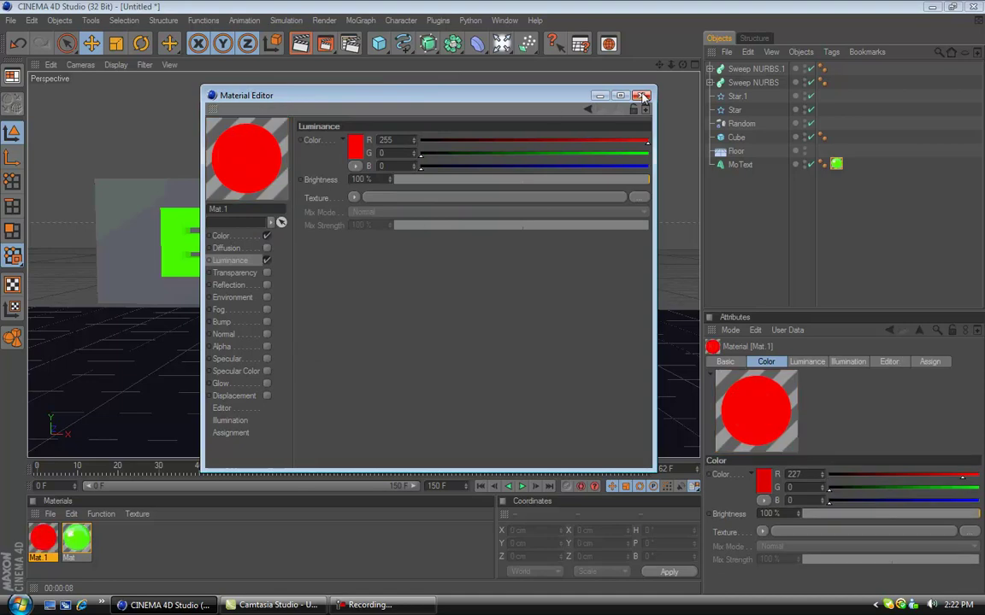
left_click(644, 96)
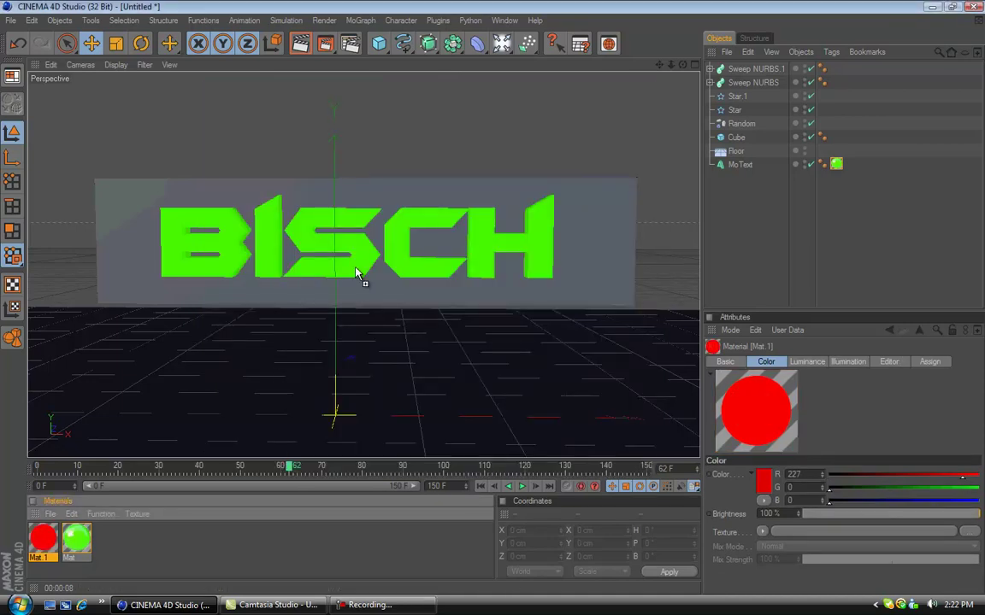
Apply the red material to the Bisch text, order its tag before the green one, and restrict the green tag to selection C1.
left_click_drag(355, 272, 357, 272)
left_click_drag(836, 165, 862, 166)
left_click(810, 402)
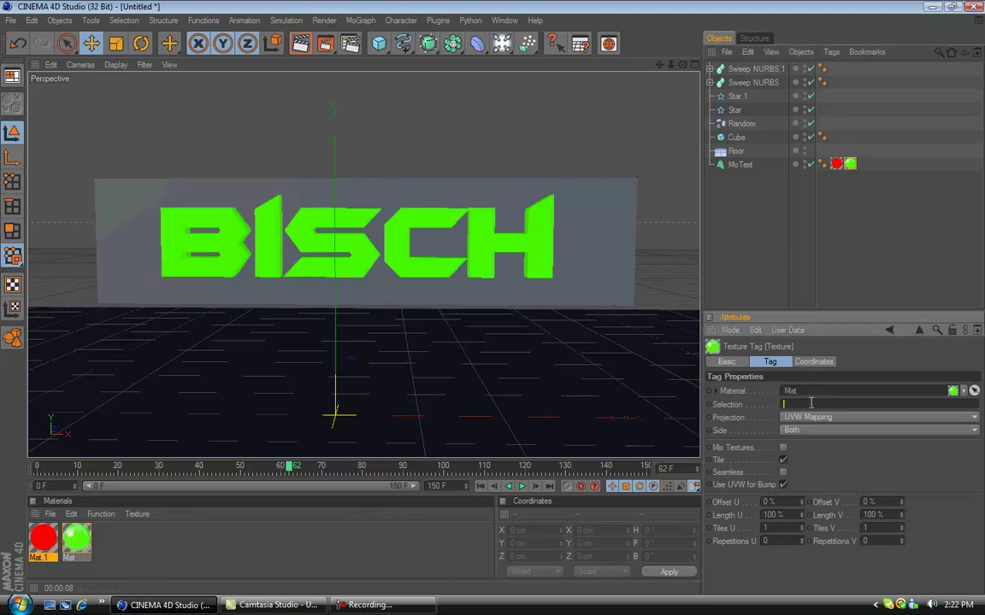
type("C1")
key("Return")
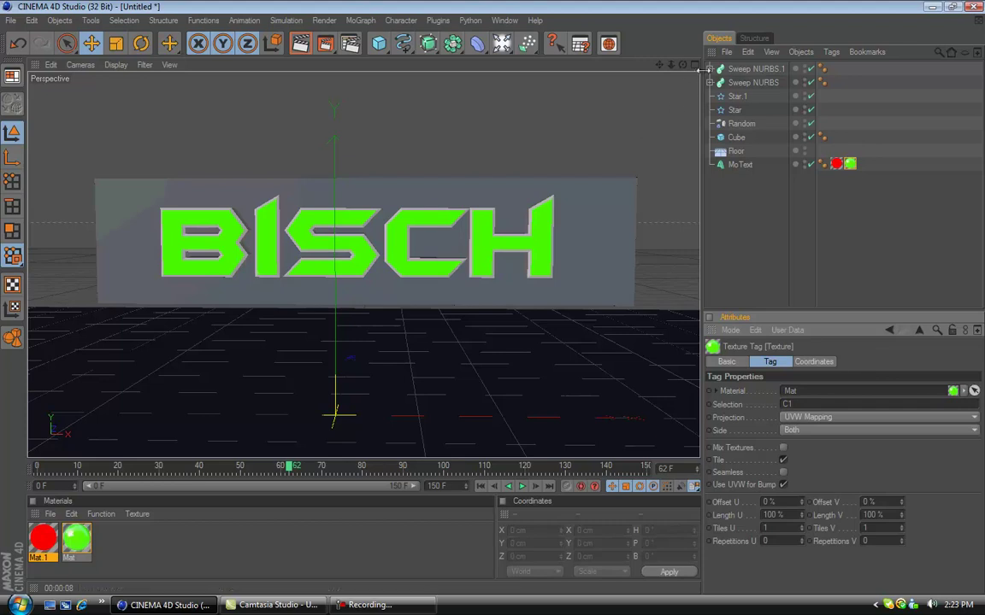
Render the view at frame 62 to check the text's green faces and red edges.
left_click_drag(682, 65, 500, 303)
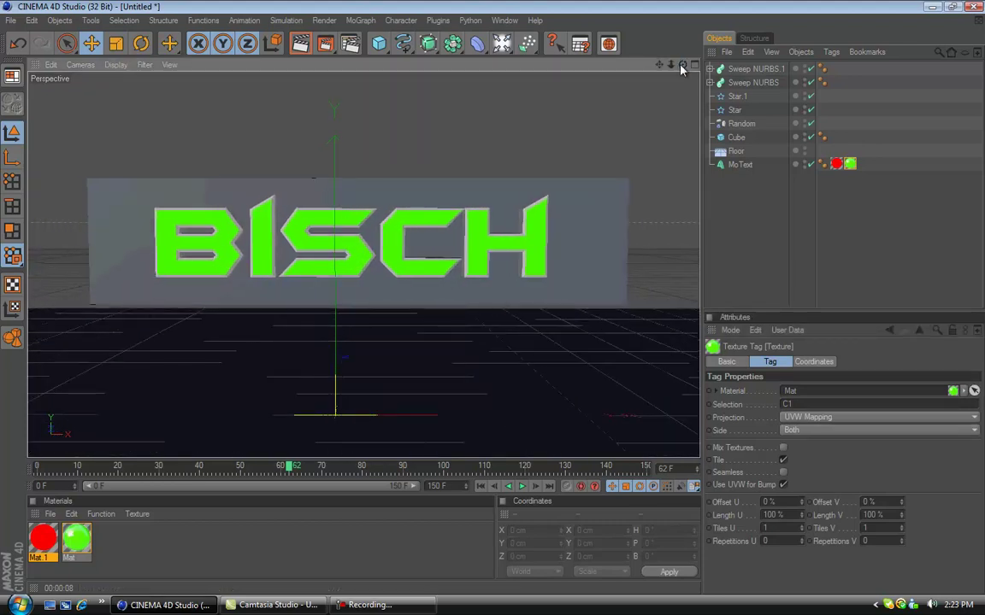
left_click(835, 164)
left_click(843, 193)
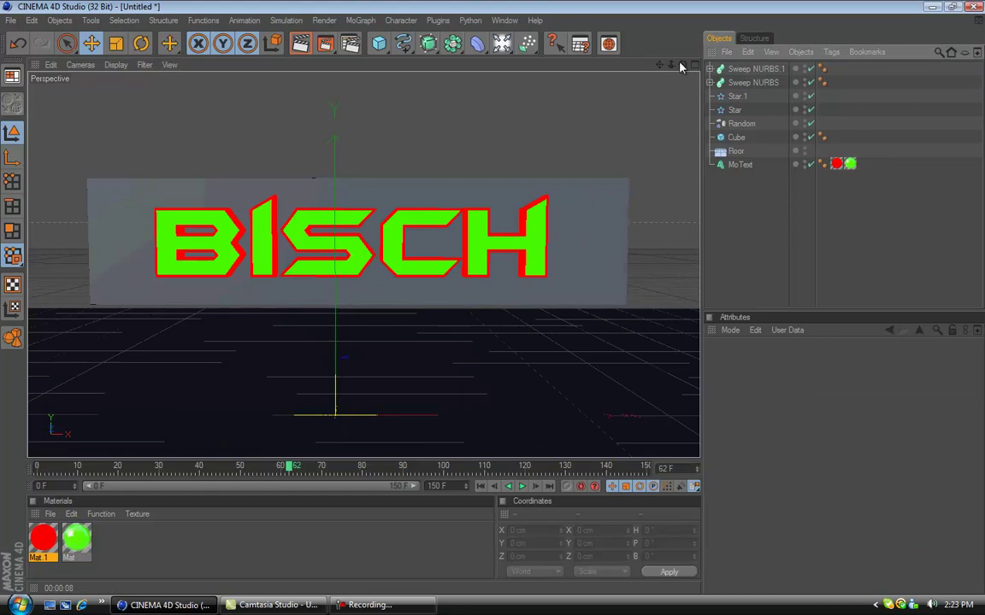
key("ctrl+r")
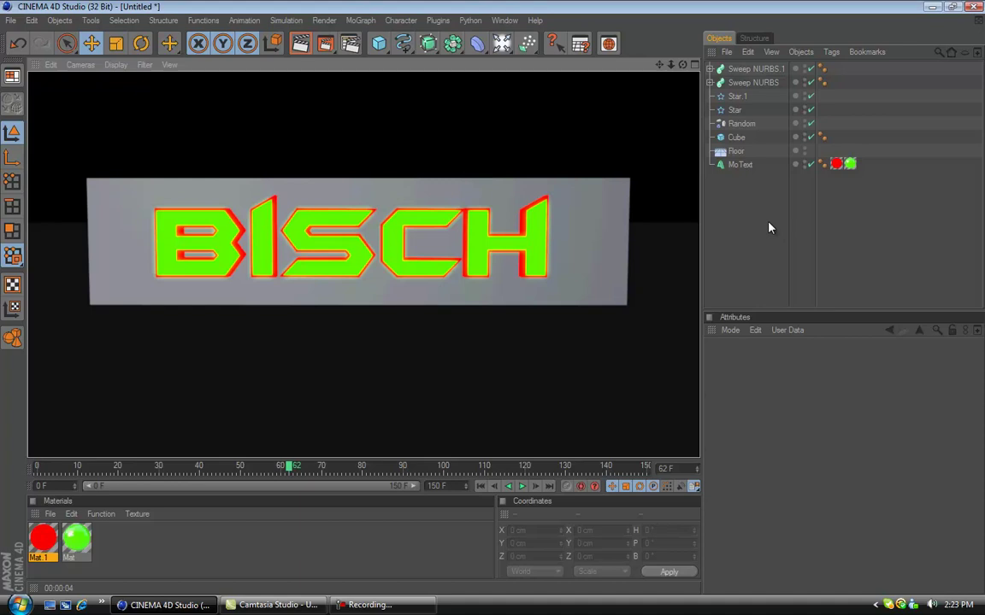
Create a new material for the backdrop cube and use a Checkerboard surface shader as its color texture.
left_click(733, 139)
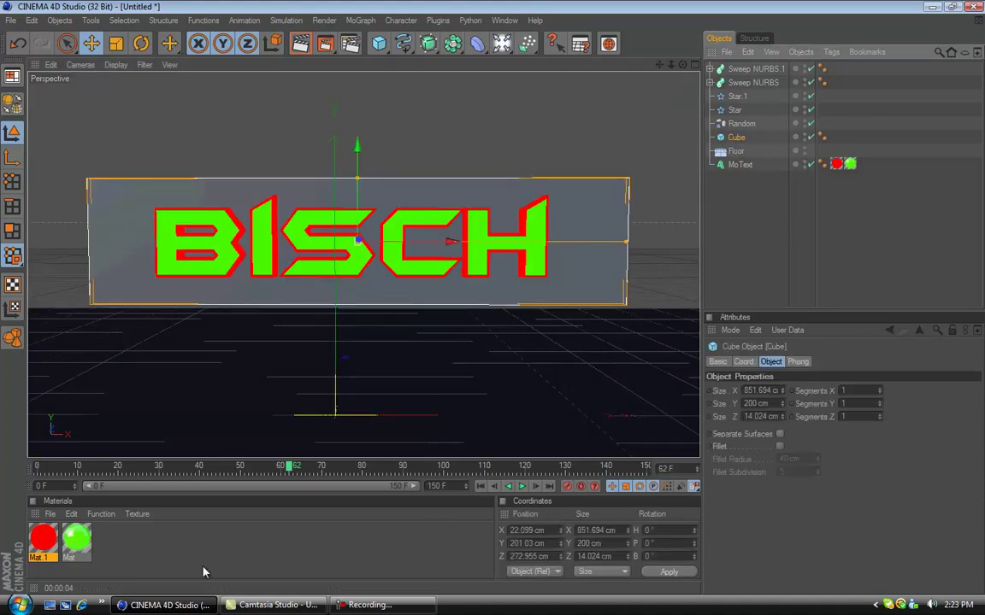
left_click(56, 514)
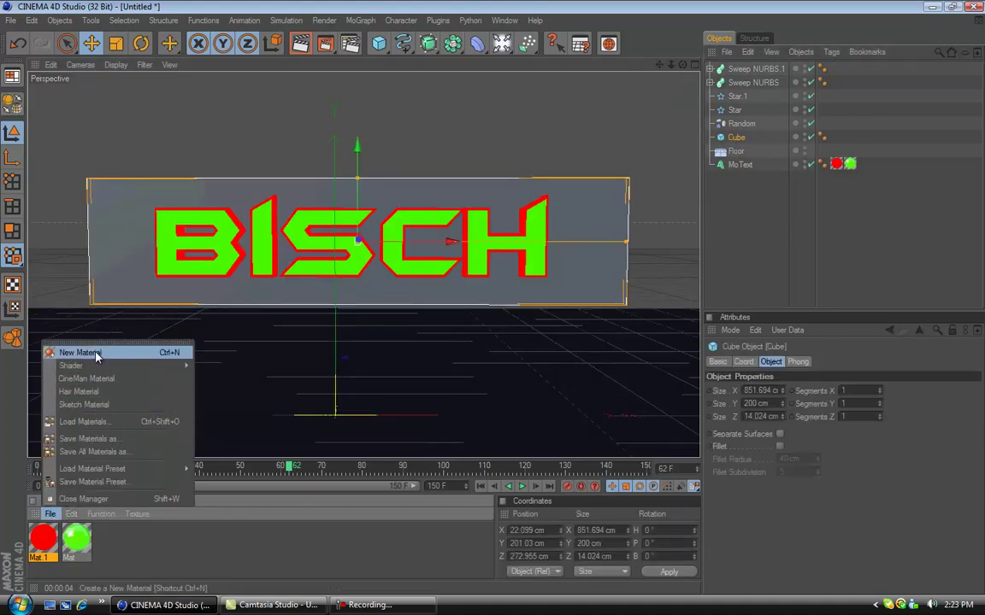
mouse_move(98, 367)
left_click(181, 538)
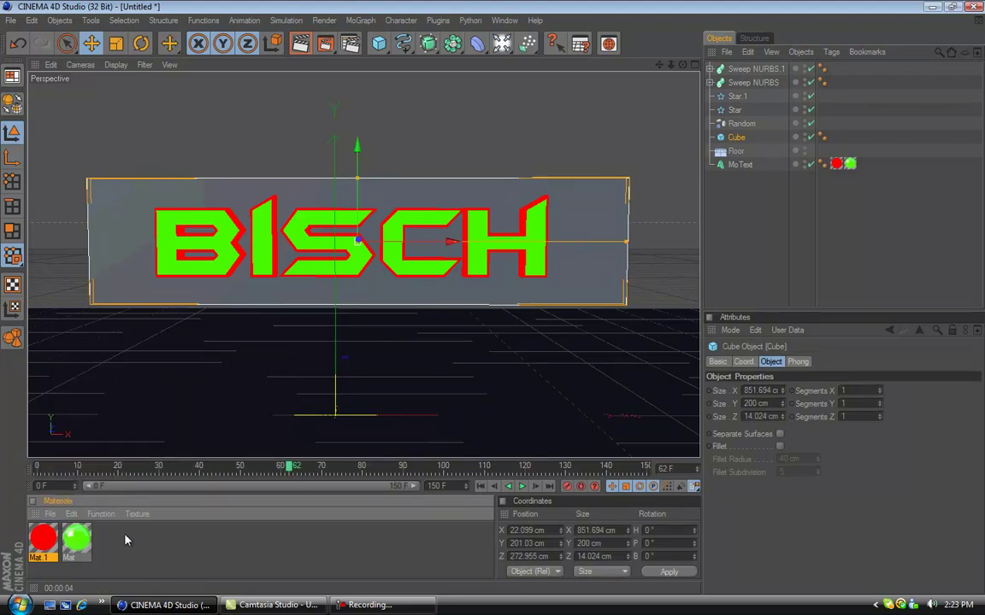
double_click(181, 537)
double_click(39, 547)
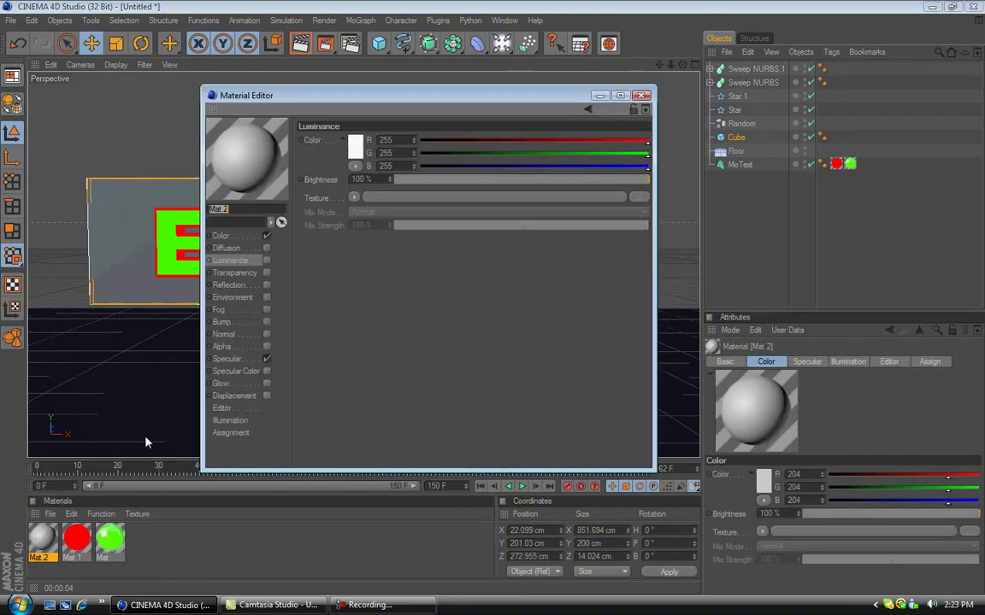
left_click(225, 237)
left_click(354, 198)
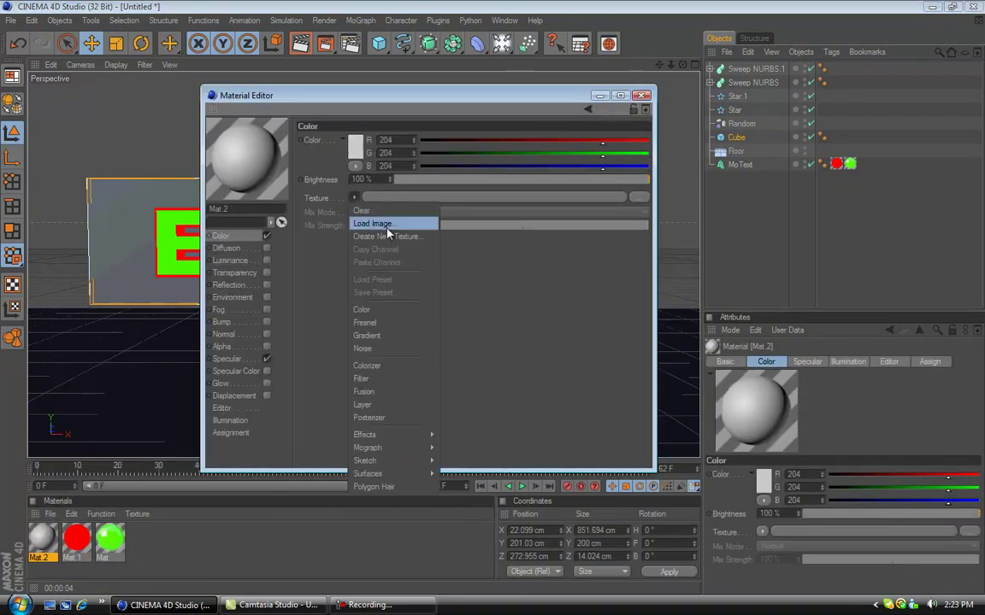
mouse_move(387, 476)
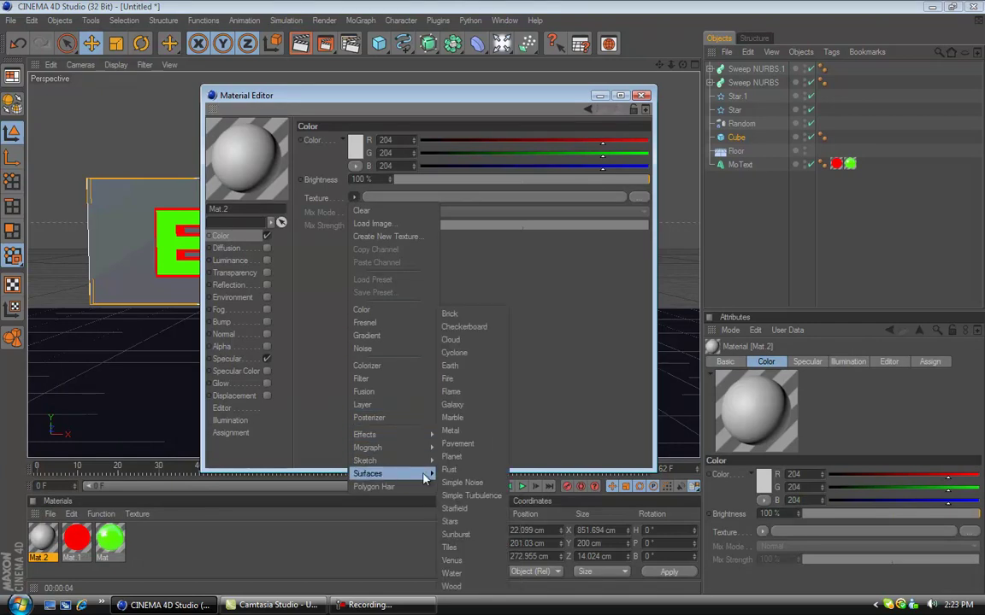
left_click(460, 330)
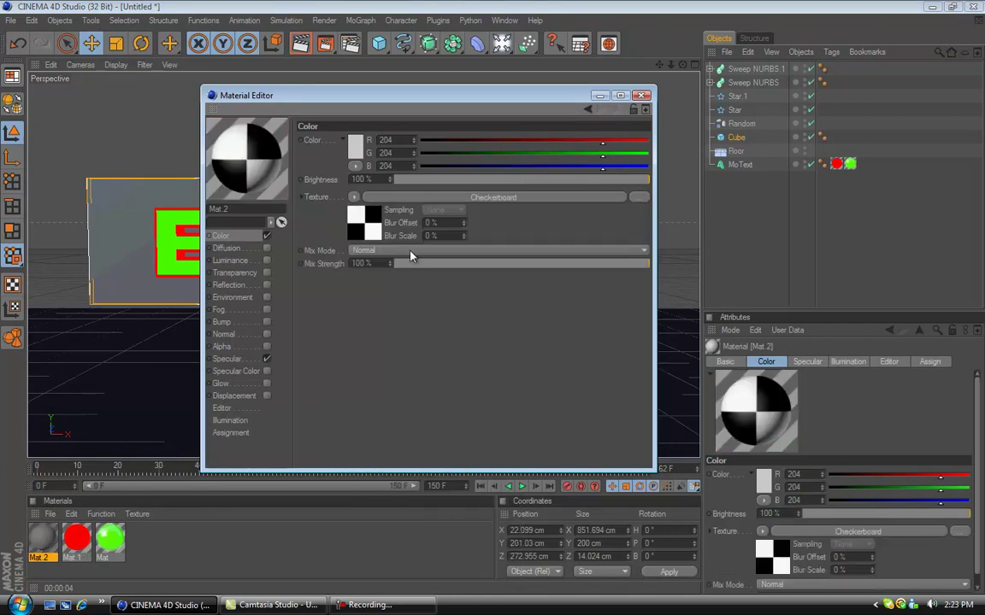
left_click(367, 240)
left_click(363, 231)
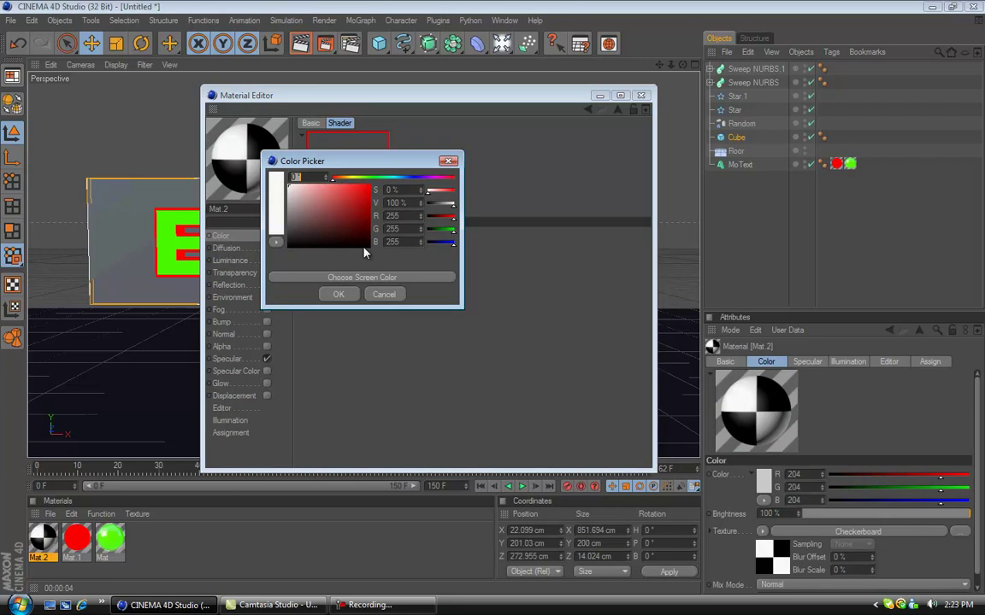
left_click(447, 161)
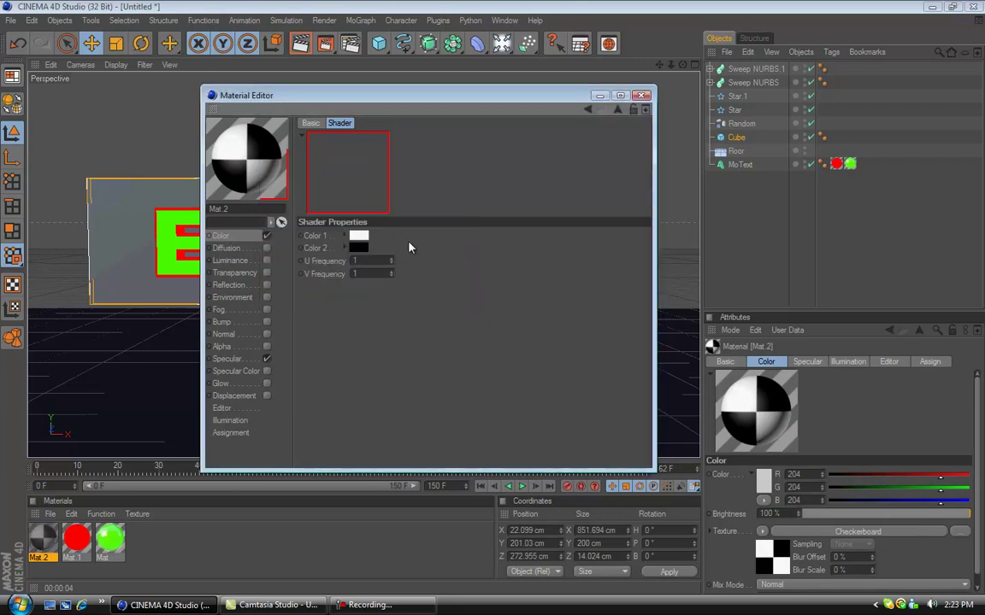
left_click(358, 233)
left_click(358, 215)
left_click_drag(358, 215, 272, 180)
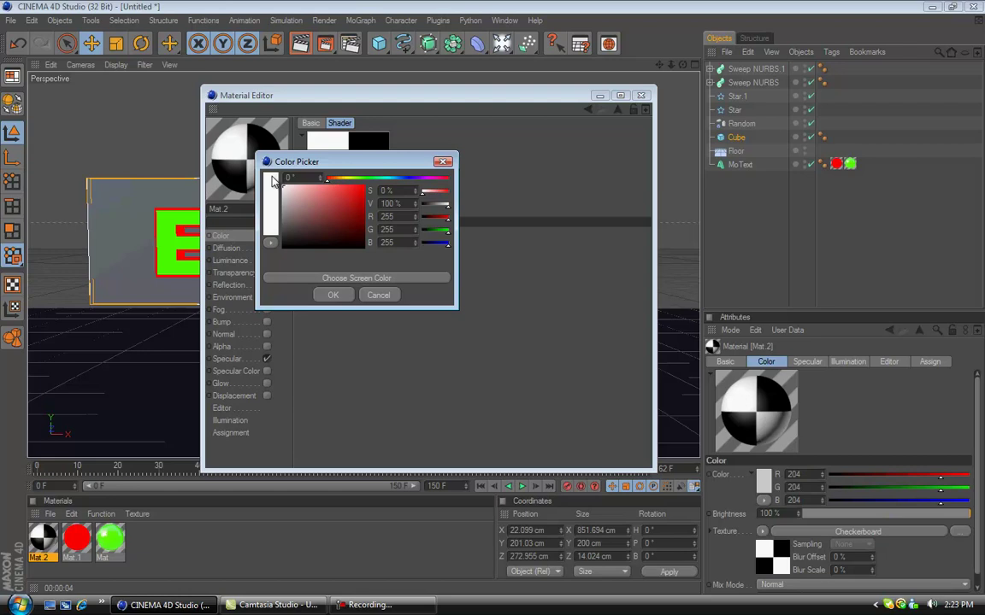
left_click(338, 296)
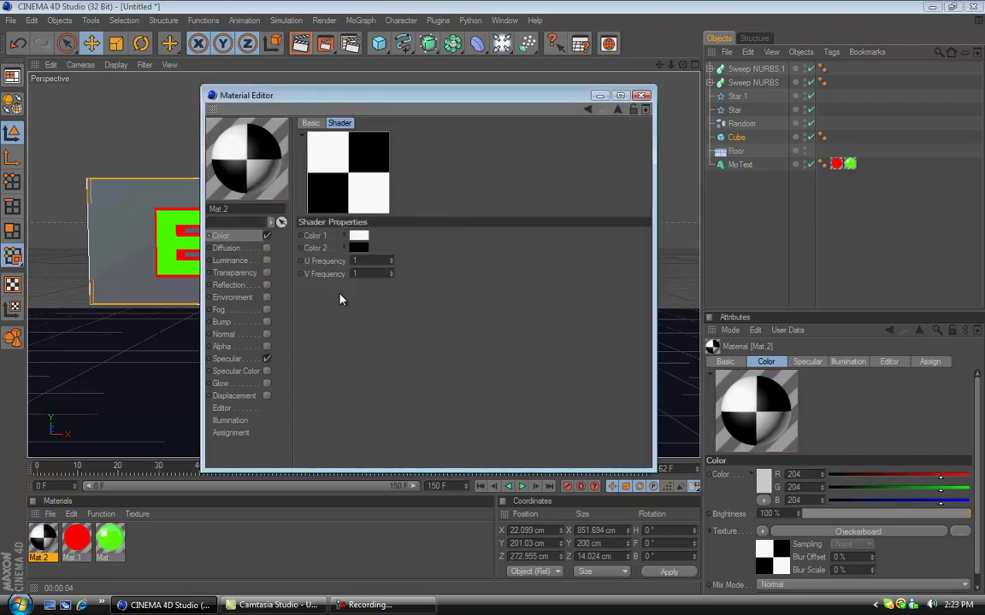
Apply the checkerboard material to the backdrop cube and render the view to check it.
left_click(643, 95)
left_click_drag(62, 548, 102, 285)
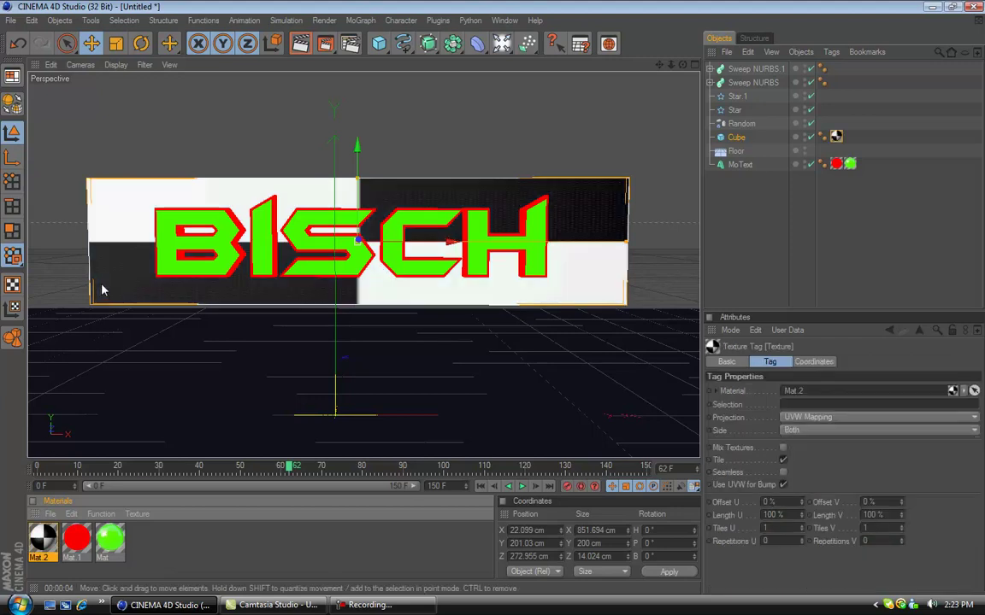
key("ctrl+r")
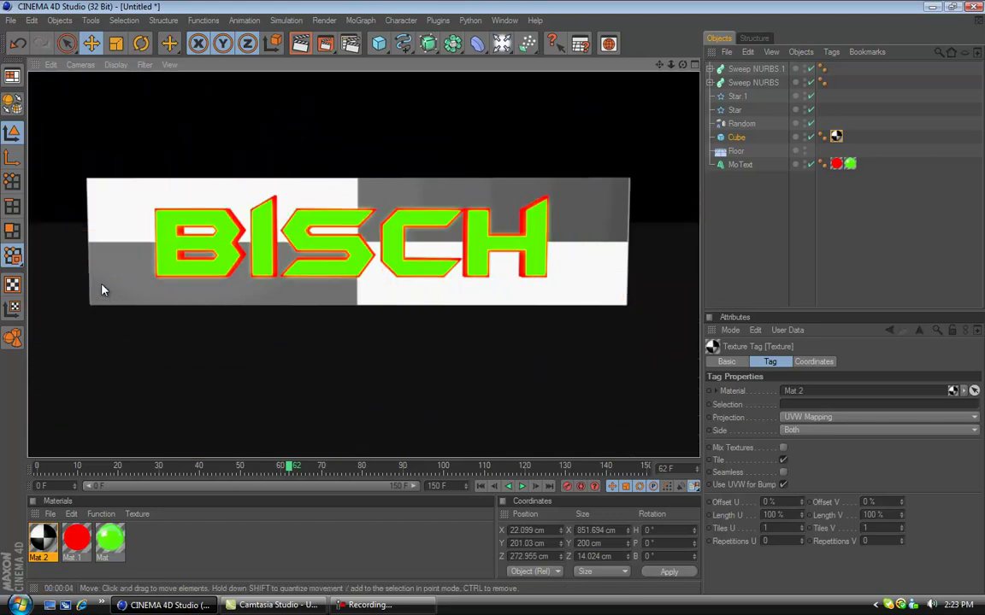
Delete the checkerboard material from the scene.
left_click(43, 538)
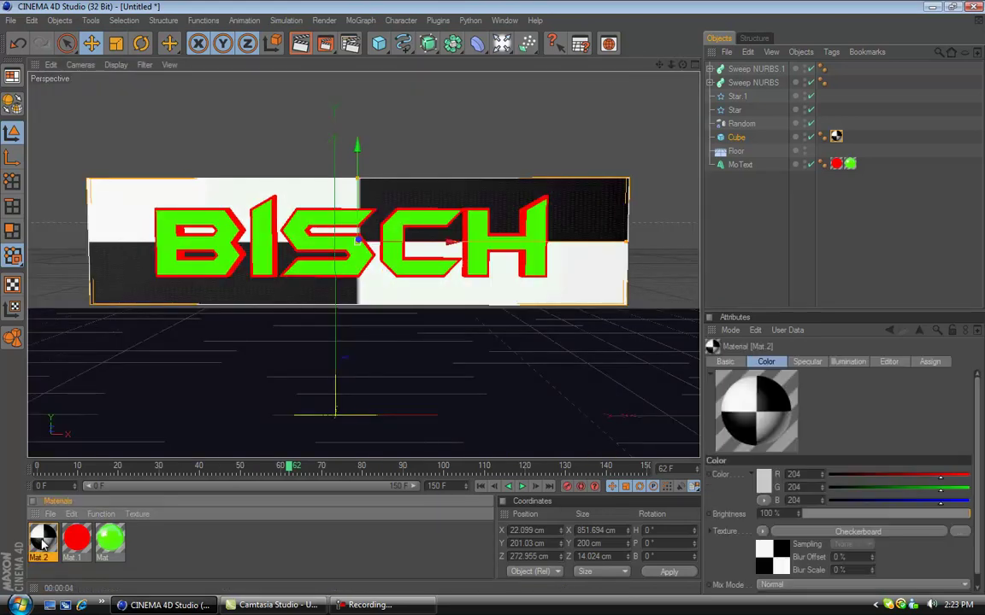
key("Delete")
Create a new material for the backdrop and set its color to black with R 0, G 0, B 0.
double_click(145, 555)
double_click(43, 538)
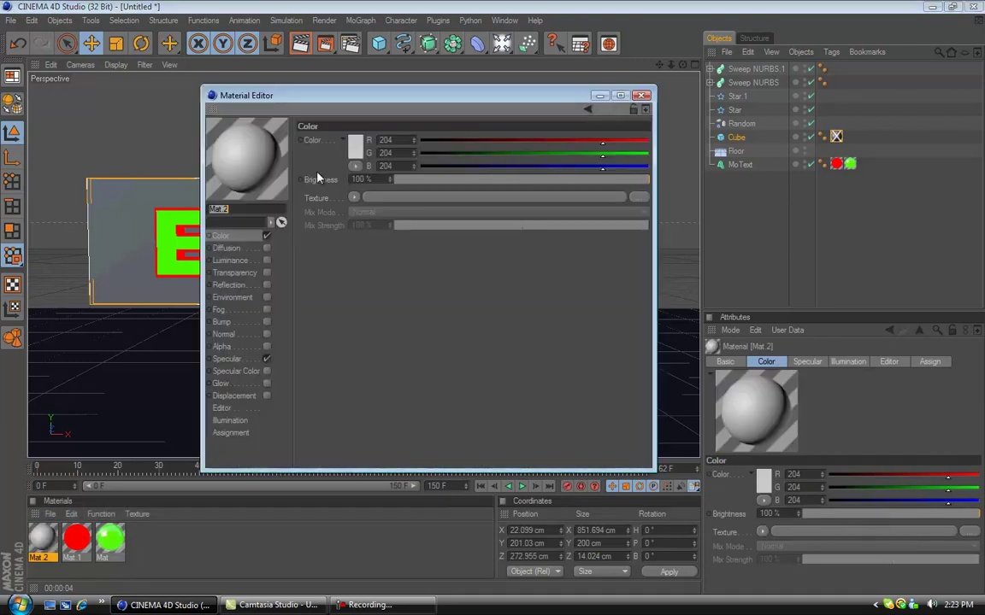
left_click(356, 147)
left_click_drag(321, 147, 283, 199)
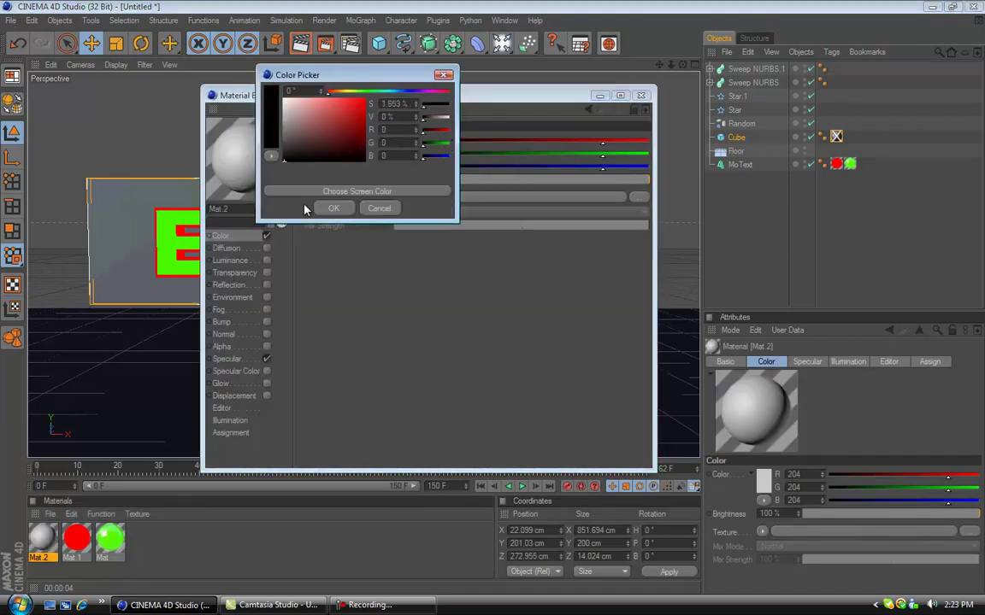
left_click(337, 210)
Enable the black material's luminance with color R 0, G 0, B 0 and turn off its specular.
left_click(266, 260)
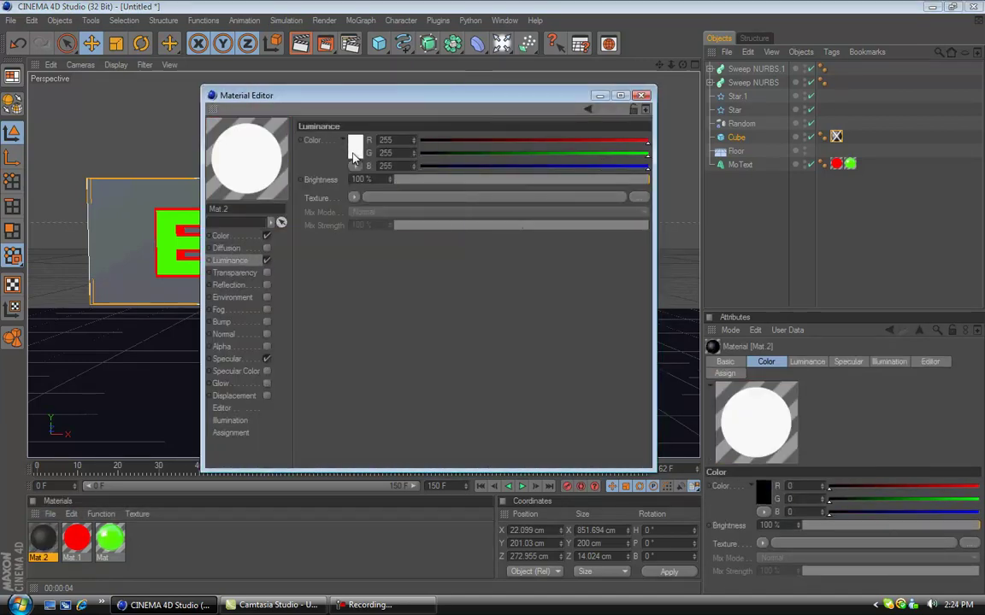
left_click(357, 147)
left_click(328, 217)
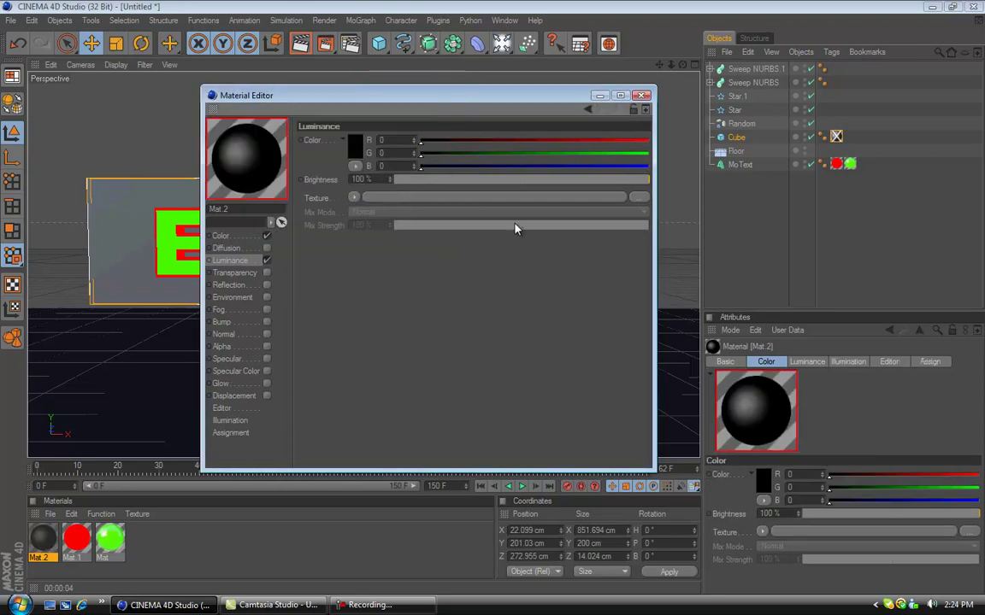
Enable the black material's reflection at 10 % brightness with a Fresnel texture at 25 % mix strength.
left_click(267, 284)
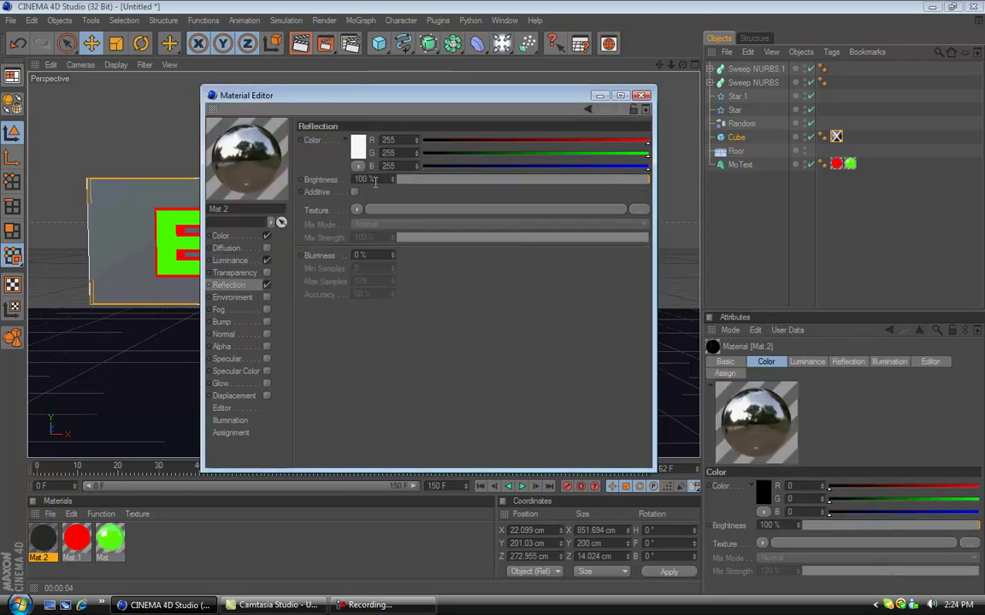
type("10")
left_click(442, 290)
left_click(356, 209)
left_click(369, 335)
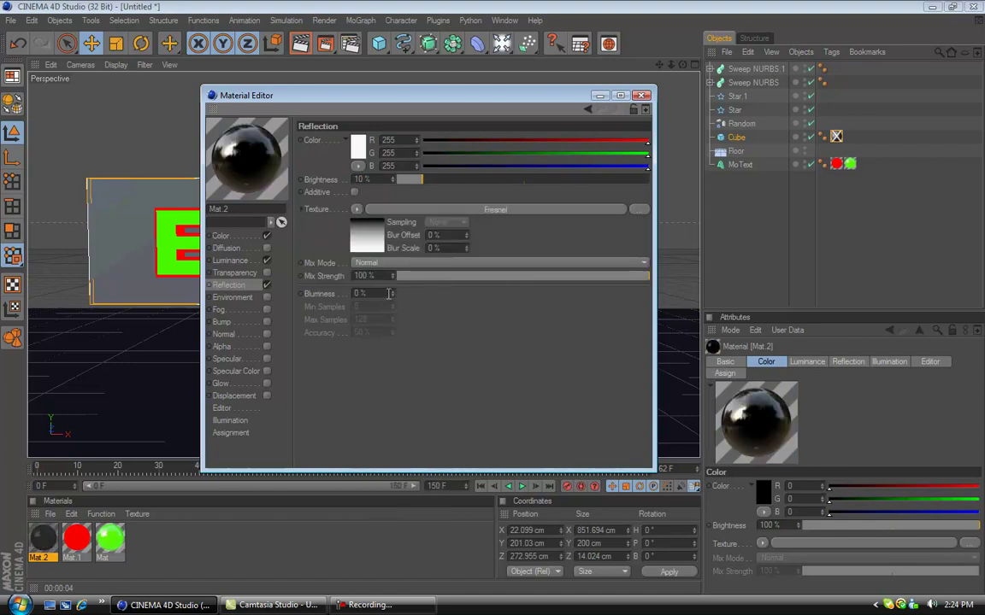
left_click_drag(347, 276, 320, 282)
type("25")
key("Return")
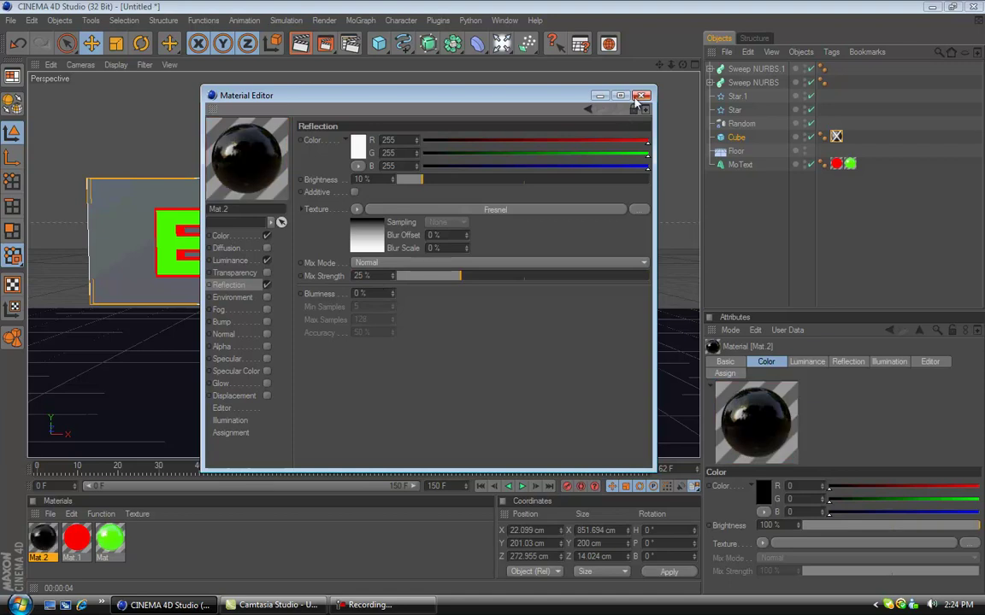
Apply the black material to the backdrop cube and delete the cube's leftover empty texture tag.
left_click(643, 95)
left_click_drag(43, 537, 141, 282)
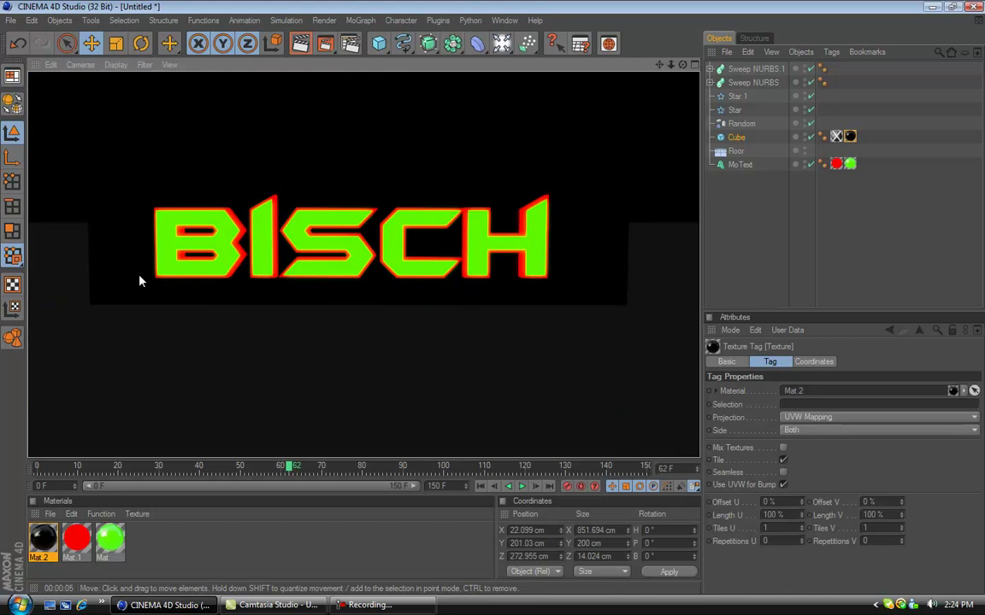
left_click(773, 220)
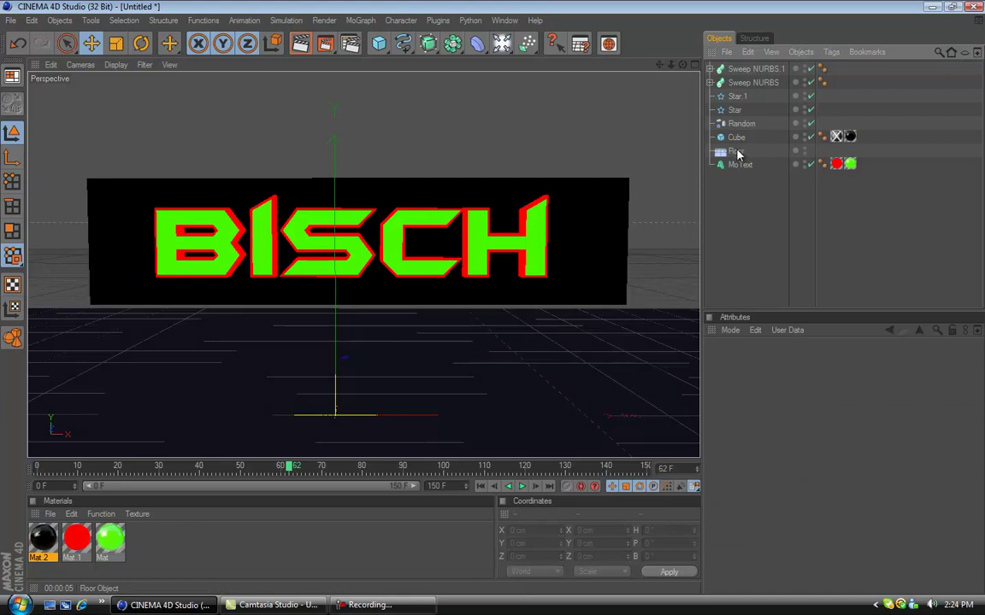
left_click(837, 137)
key("Delete")
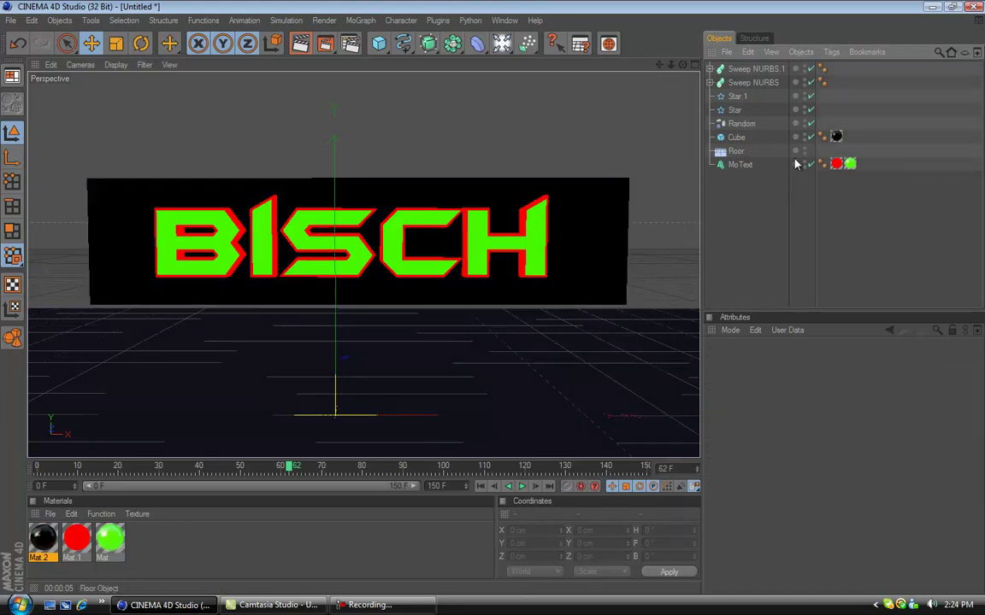
Create a material for the floor, set its color to white with R 255, G 255, B 255, and turn off its specular.
left_click(736, 152)
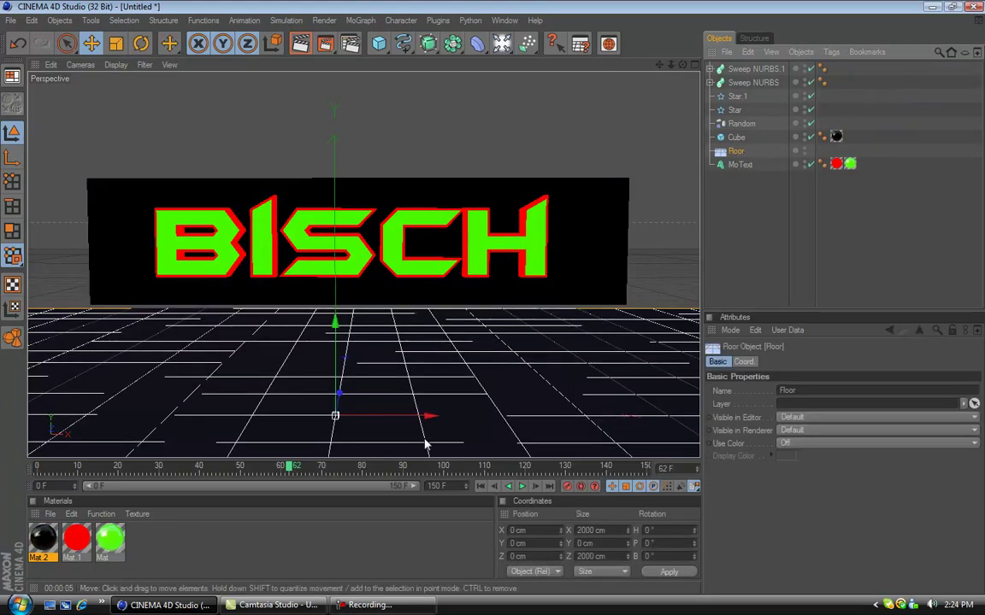
double_click(160, 564)
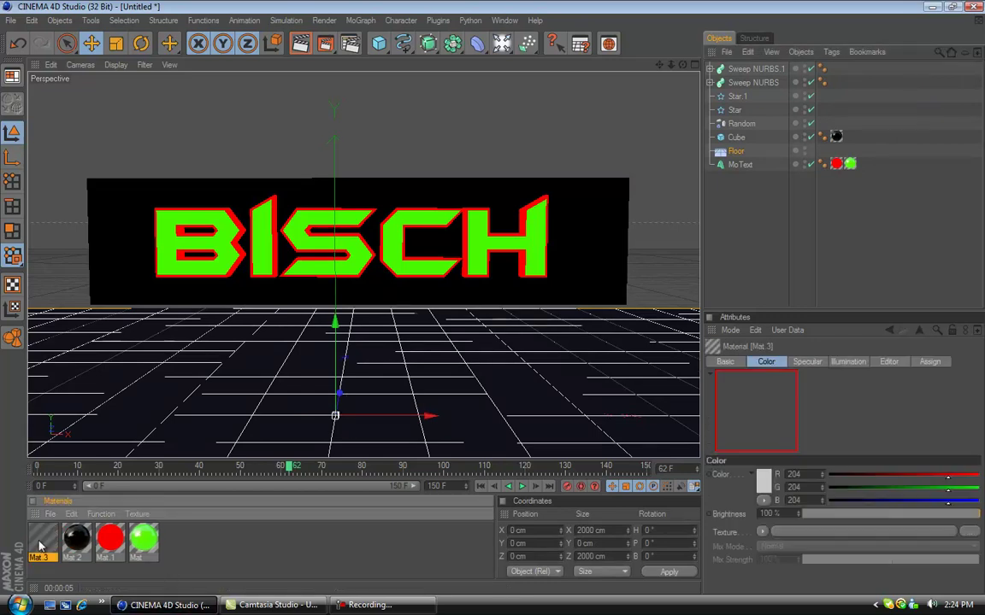
double_click(39, 545)
left_click(222, 236)
left_click(357, 147)
left_click_drag(354, 149, 244, 81)
left_click(345, 213)
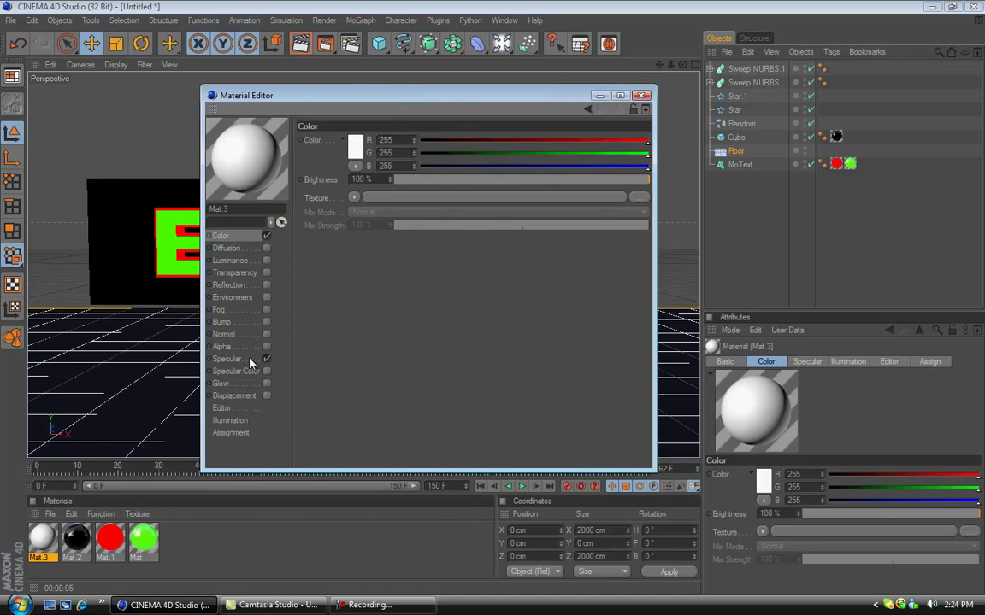
left_click(252, 359)
left_click(266, 360)
Enable the white material's luminance with color R 255, G 255, B 255.
left_click(267, 259)
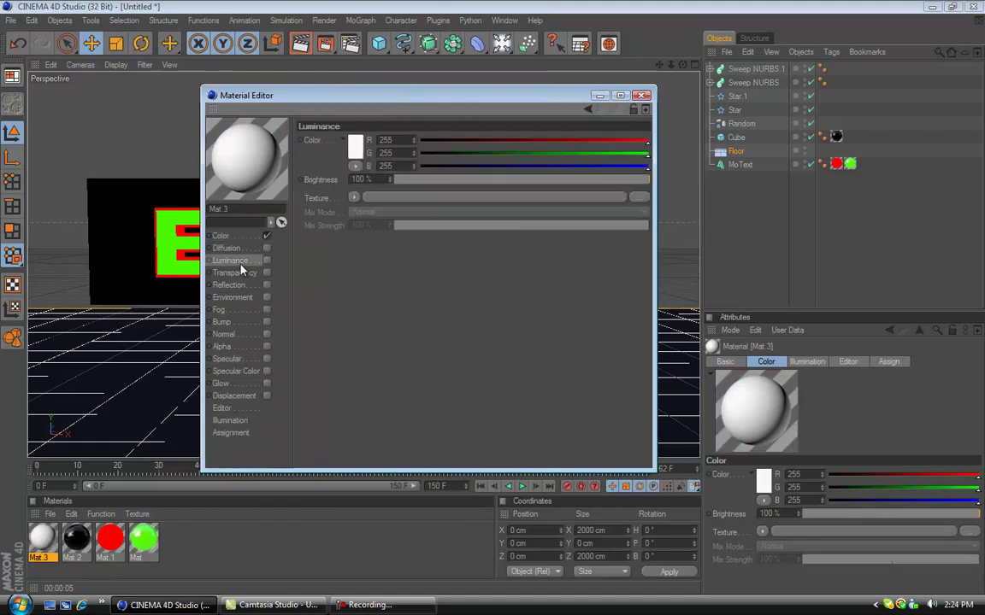
left_click(355, 147)
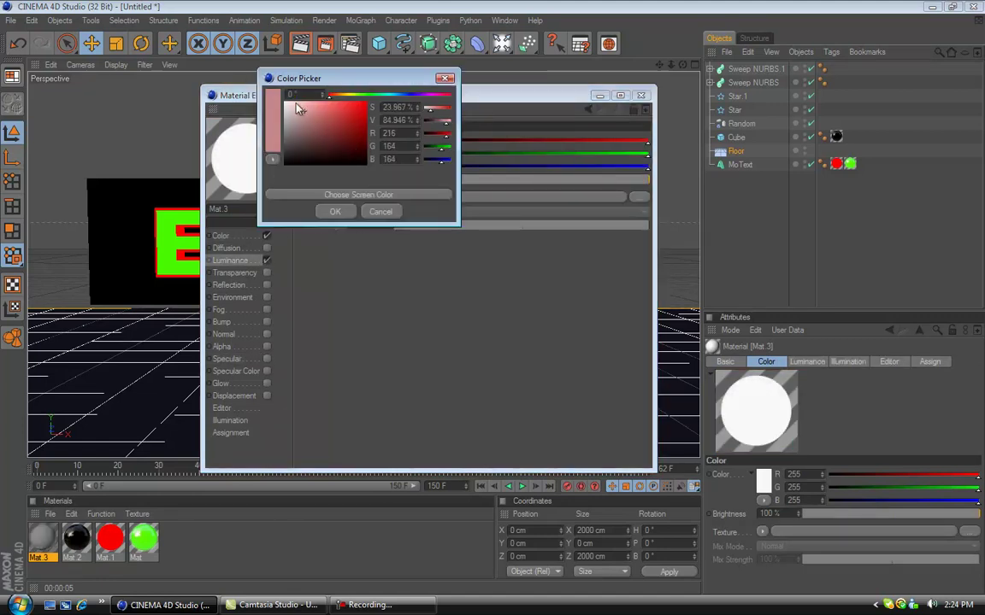
left_click(334, 212)
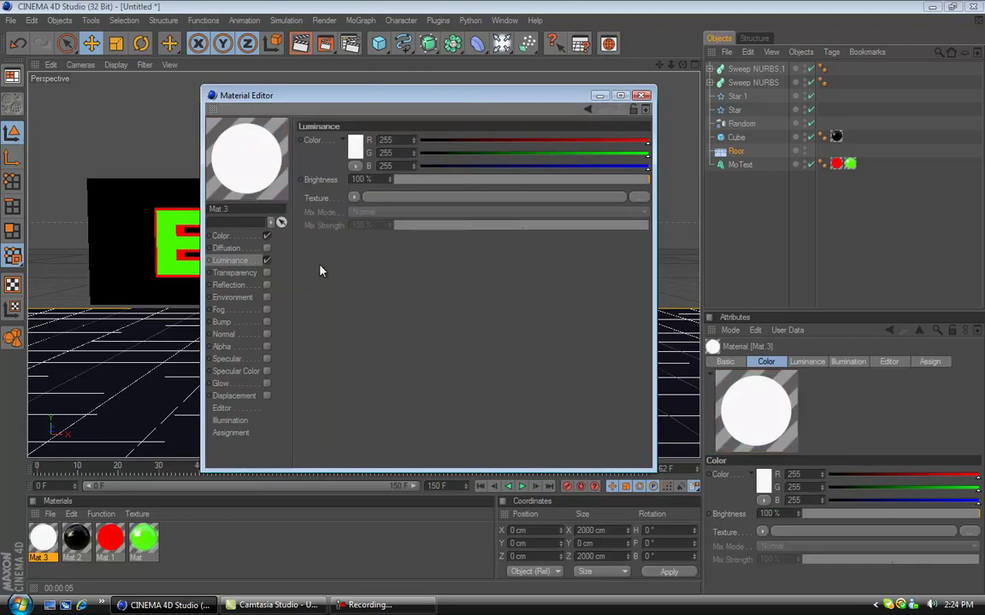
Enable the white material's glow with inner strength 20 % and outer strength 90 %, and apply the material to the floor.
left_click(235, 385)
left_click(268, 384)
left_click_drag(395, 181, 293, 187)
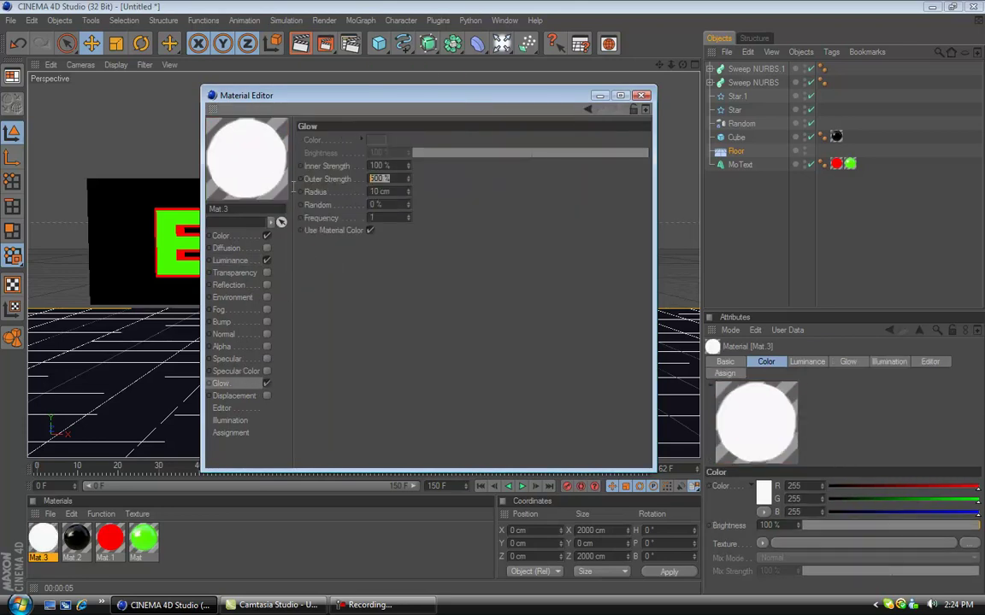
type("90")
left_click_drag(376, 166, 324, 174)
type("20")
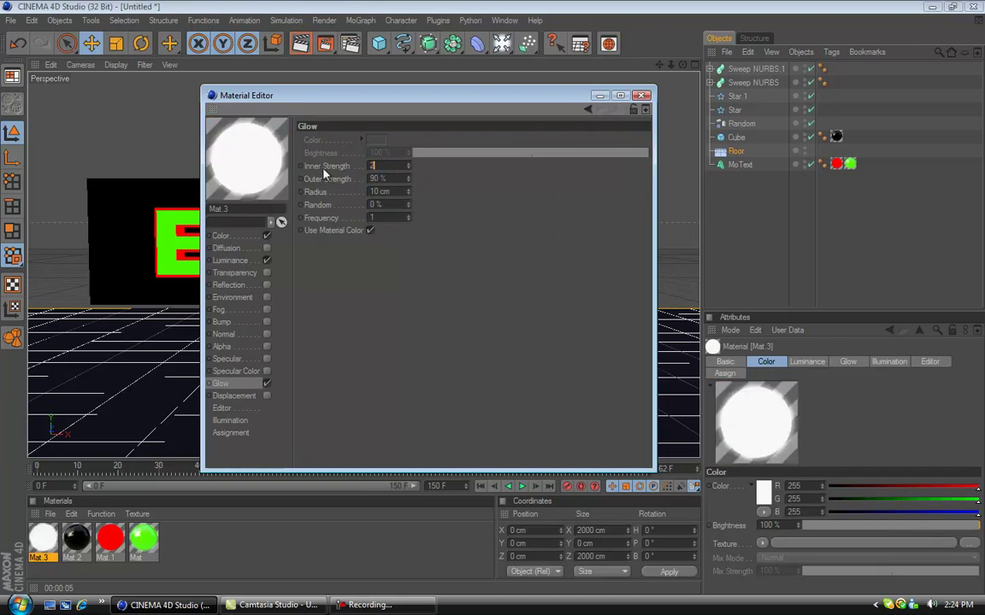
key("Return")
left_click(642, 95)
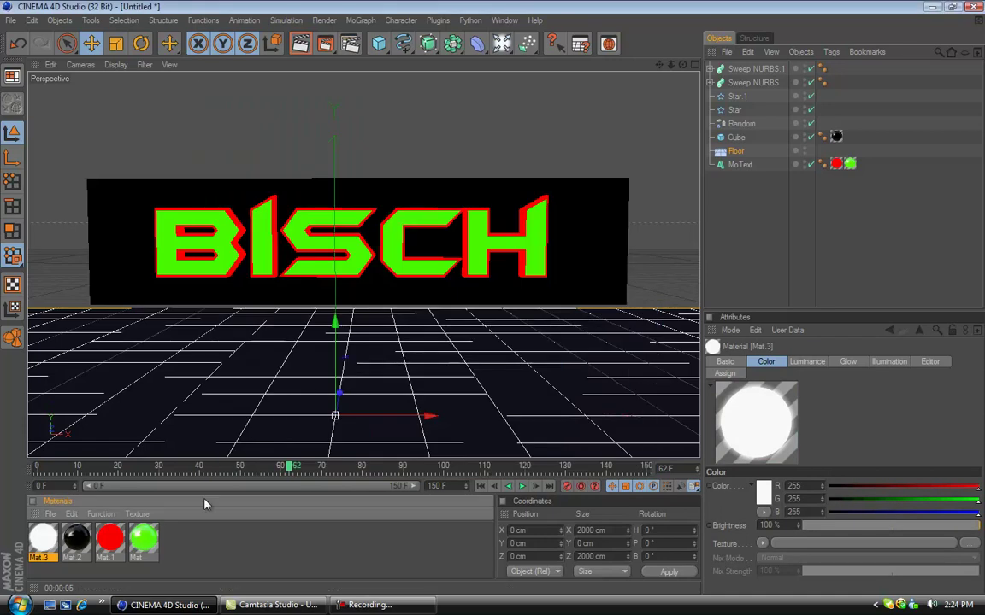
left_click_drag(306, 379, 309, 382)
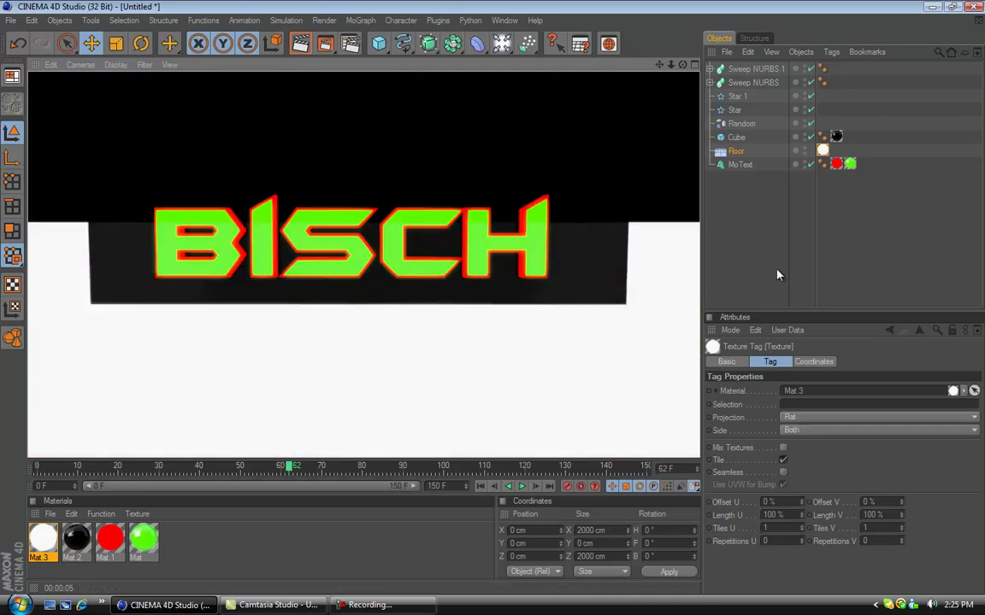
Turn off the black material's reflection and render the view to check the backdrop.
double_click(76, 538)
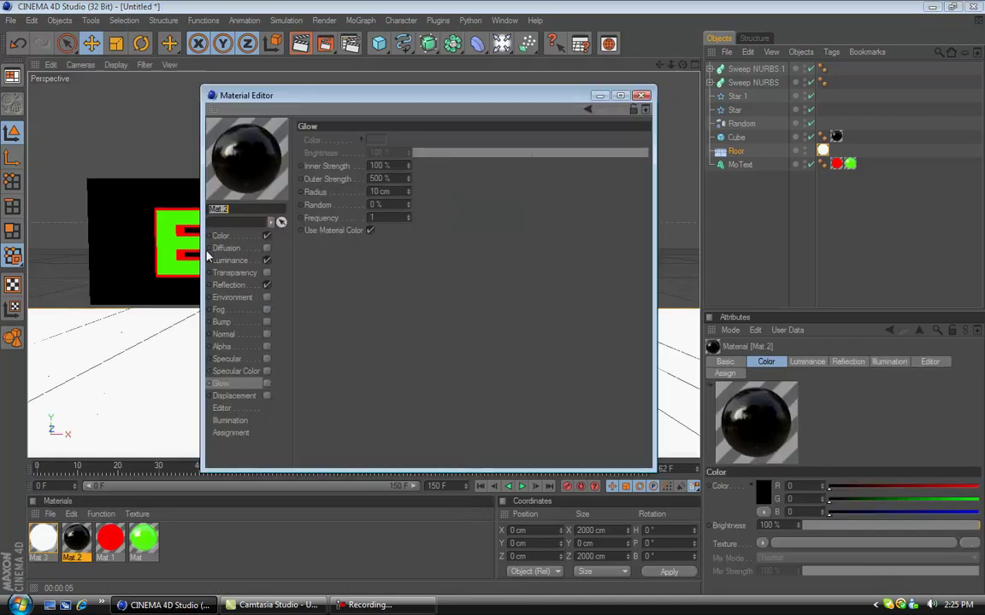
left_click(644, 96)
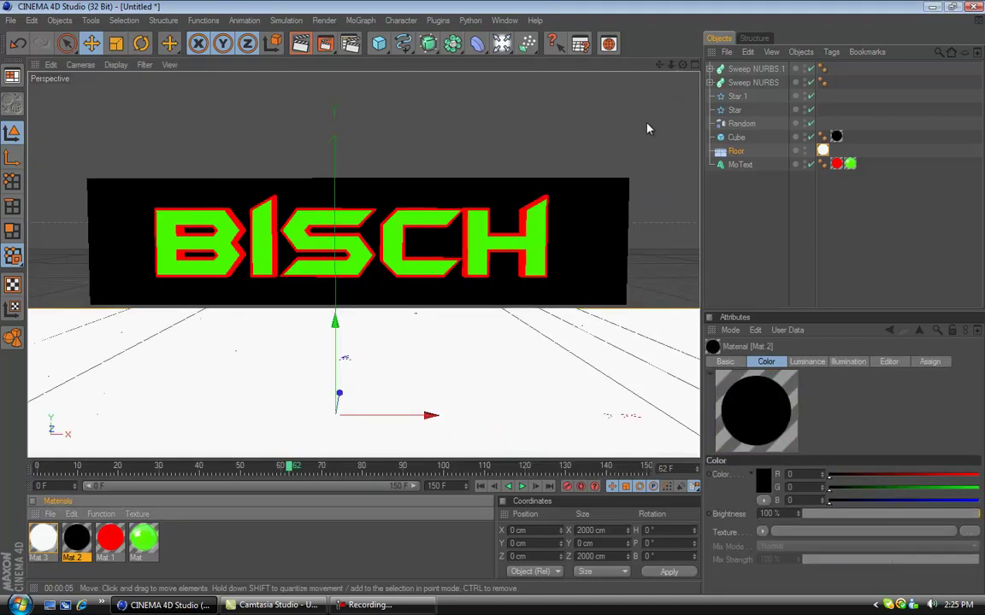
key("ctrl+r")
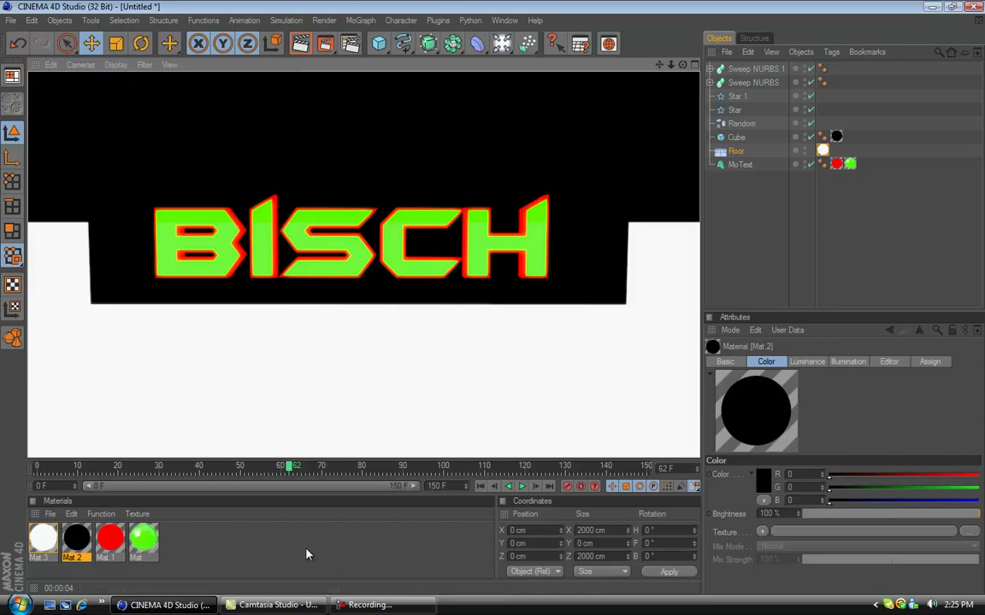
left_click(819, 199)
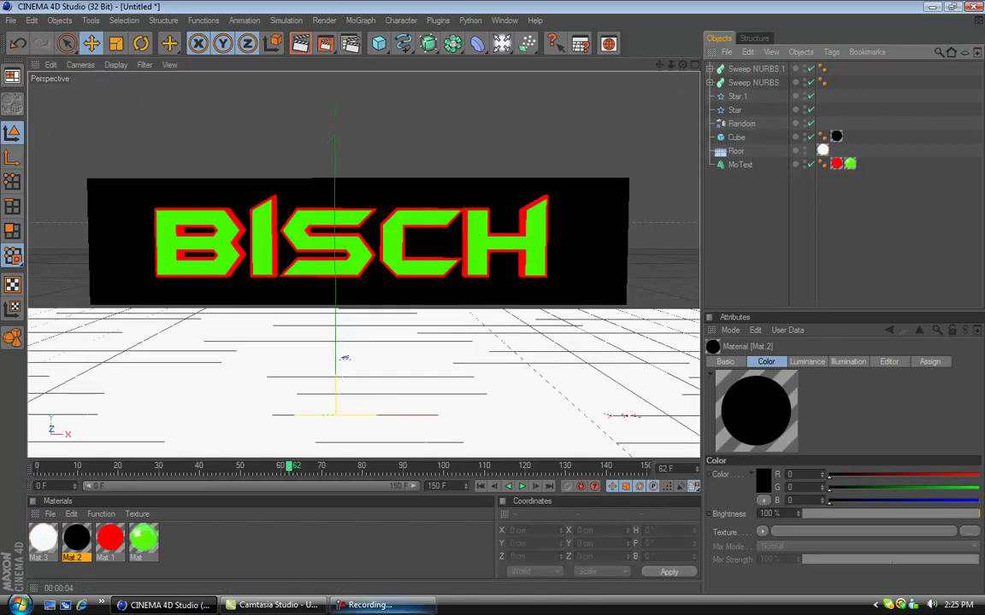
left_click(342, 606)
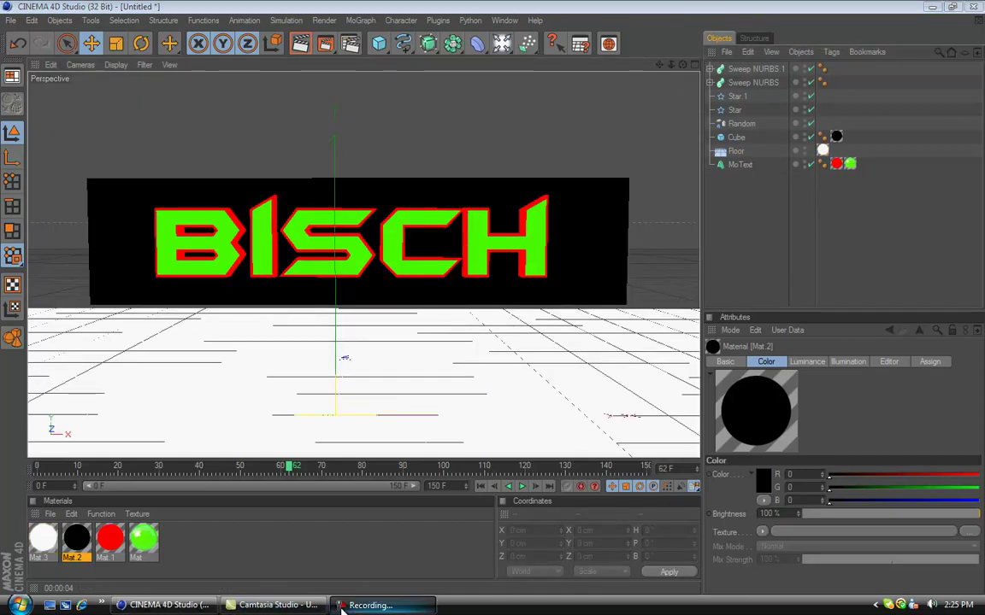
left_click(199, 605)
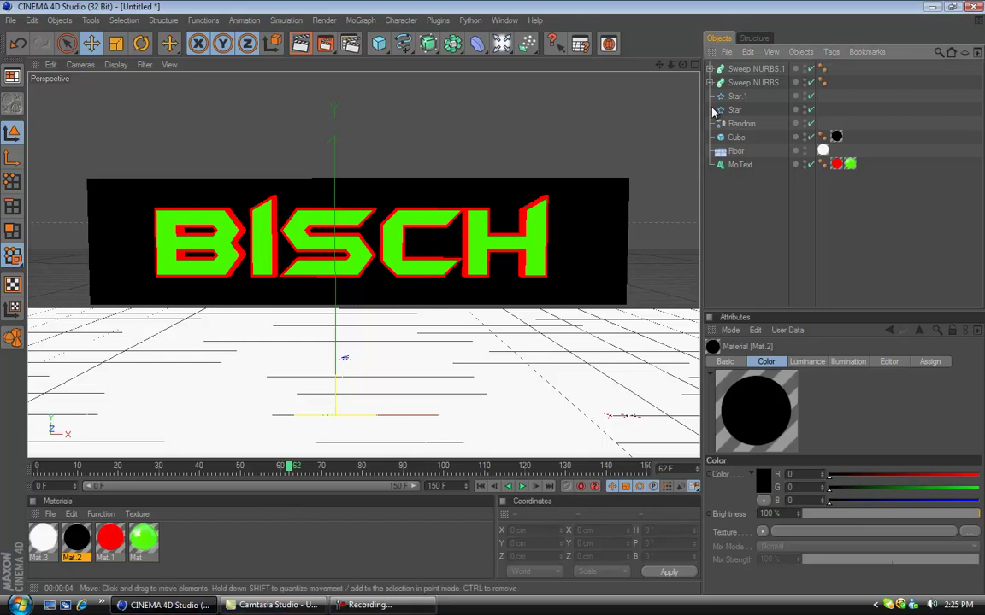
Add a Background object to the scene and apply the white material to it.
left_click_drag(524, 51, 550, 17)
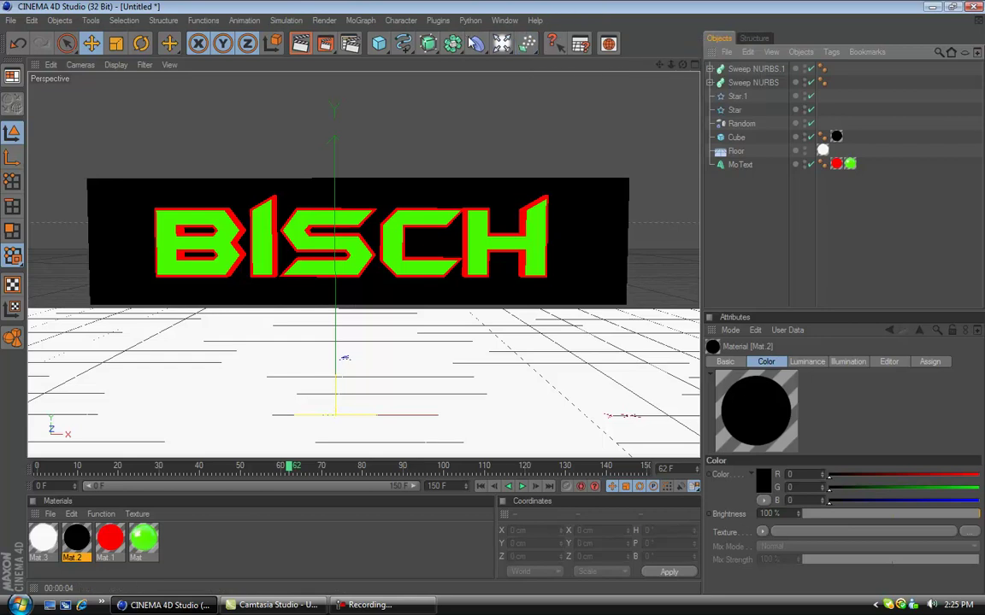
left_click_drag(501, 44, 625, 204)
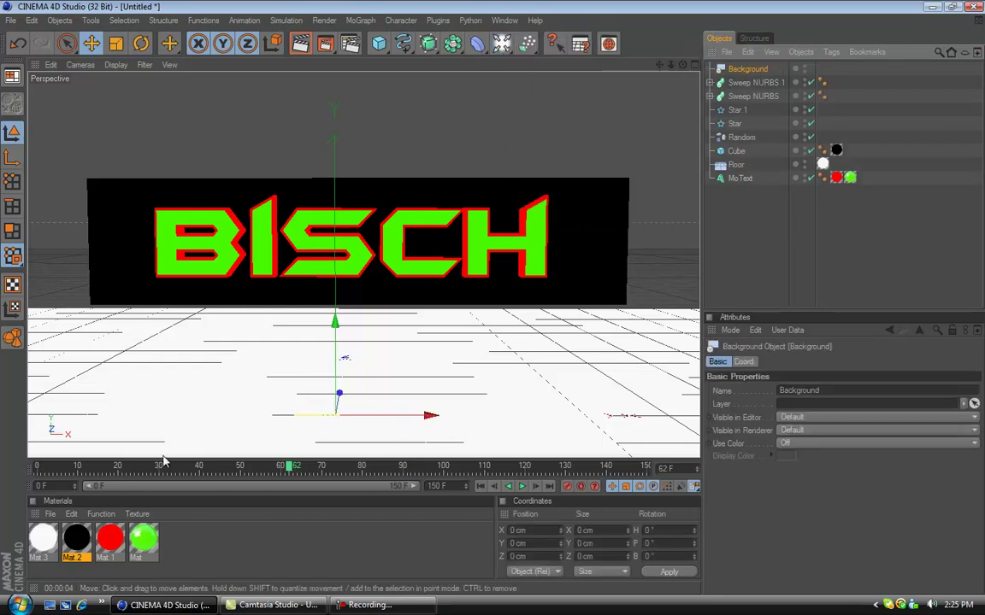
left_click_drag(44, 544, 748, 69)
Add a Compositing tag to the floor, enable Compositing Background, and render the view to check the blend.
left_click(737, 165)
right_click(759, 166)
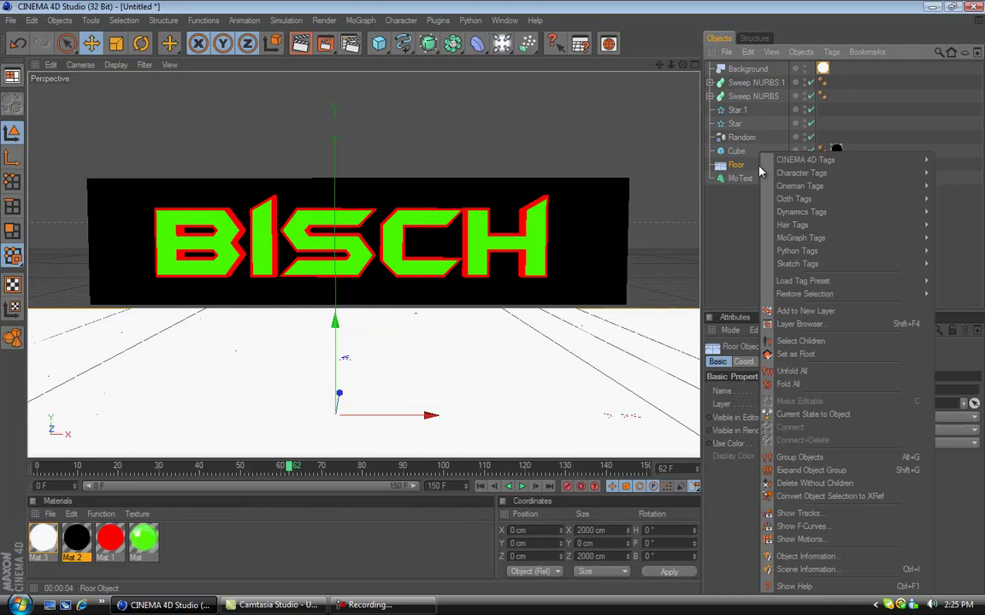
mouse_move(778, 160)
left_click(718, 226)
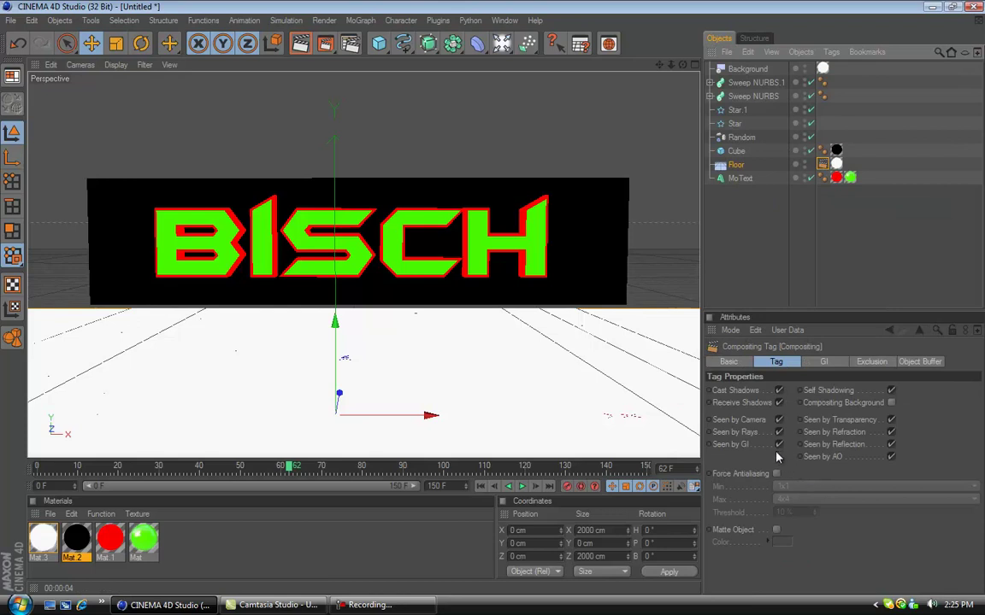
left_click(890, 404)
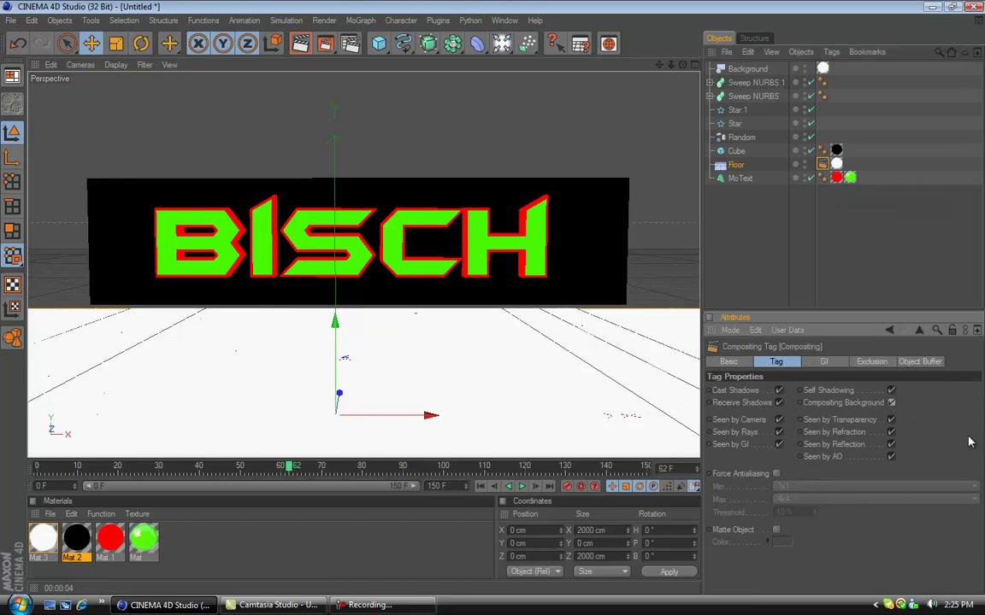
key("ctrl+r")
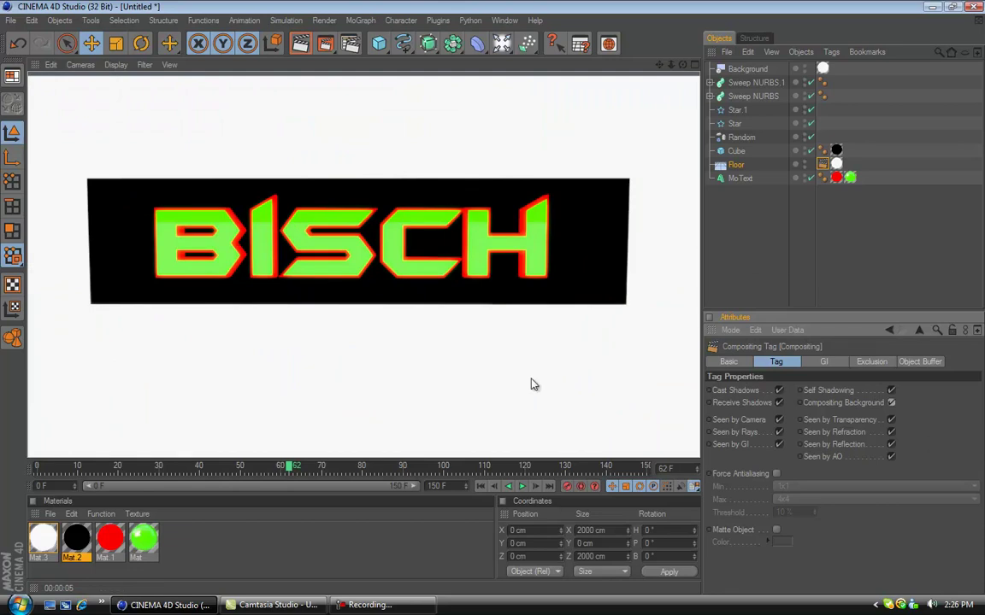
Play the animation to frame 100 and render the view to inspect the swept star trails.
left_click(523, 486)
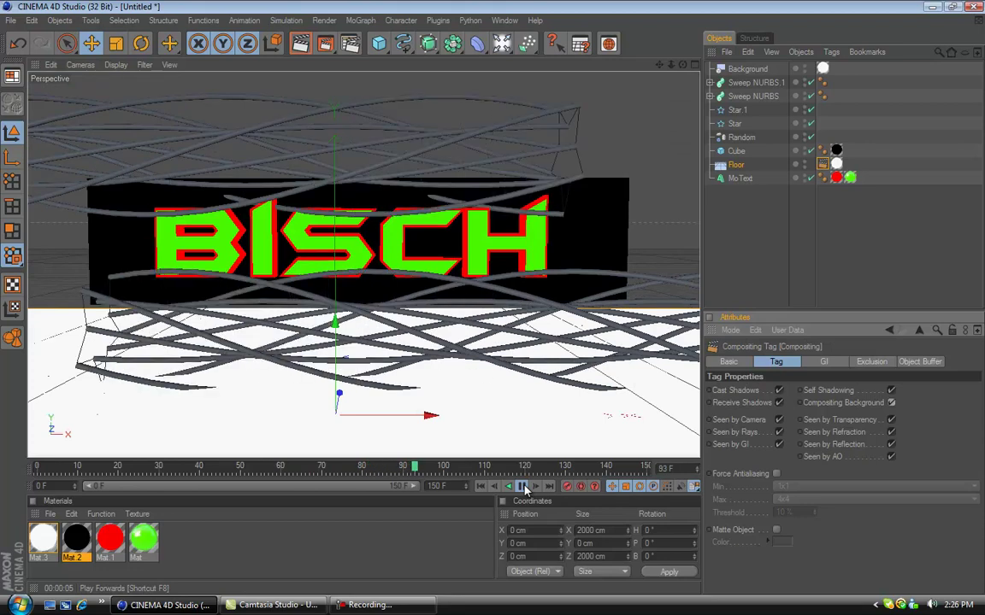
left_click(524, 485)
key("ctrl+r")
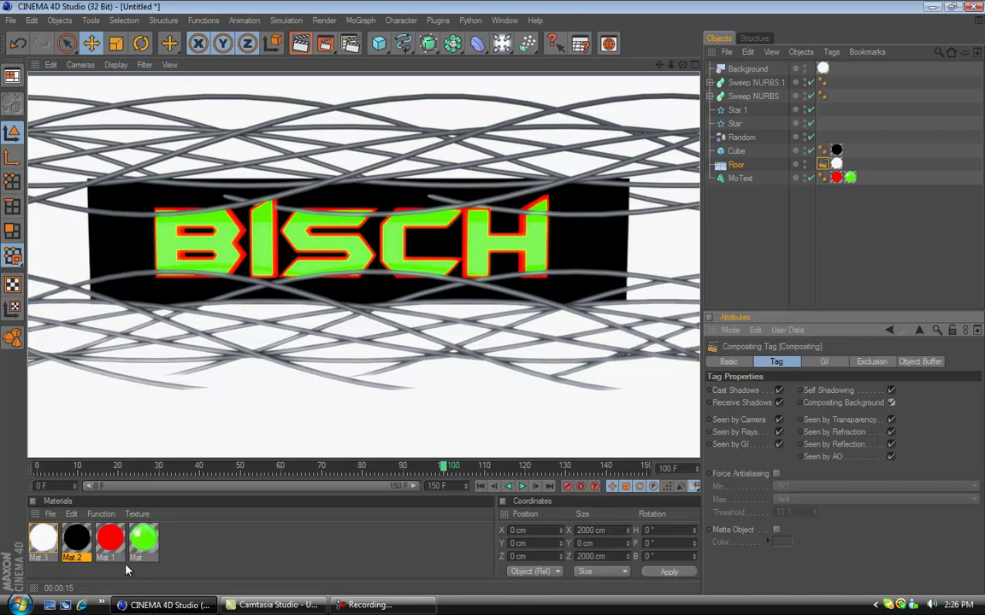
Apply the green material to both Sweep NURBS objects and render the view to check the trails.
left_click_drag(146, 539, 746, 83)
left_click_drag(199, 535, 771, 101)
key("ctrl+r")
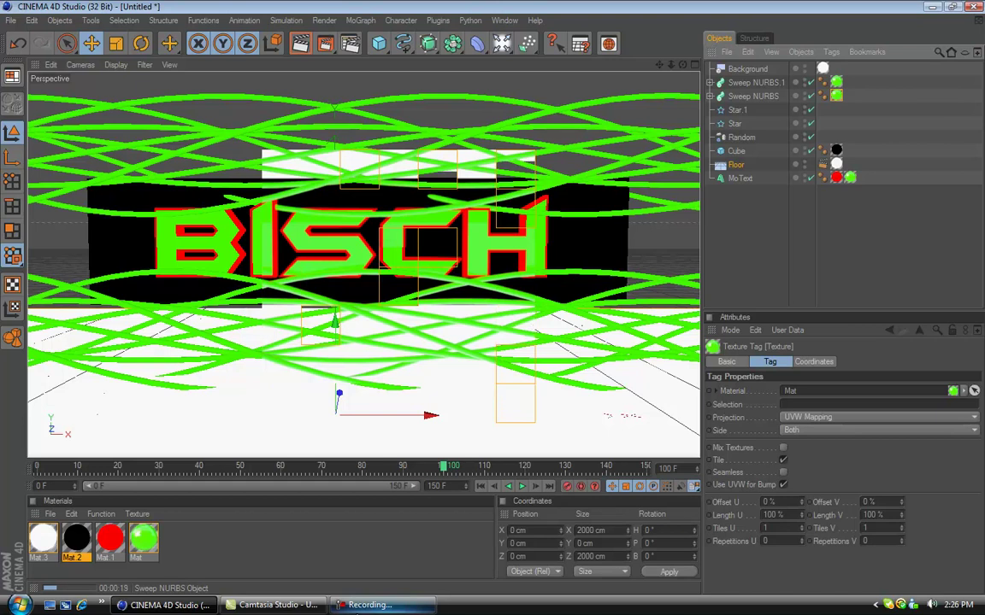
left_click(412, 536)
Play the animation from the start to review the green trails, and return to frame 0.
left_click_drag(444, 466, 10, 467)
left_click(521, 486)
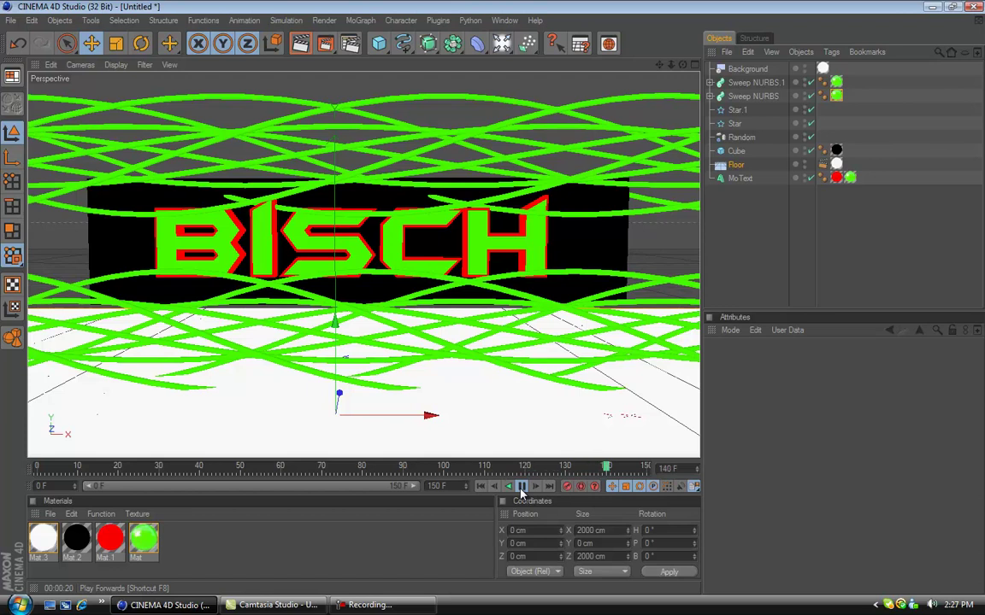
left_click(521, 490)
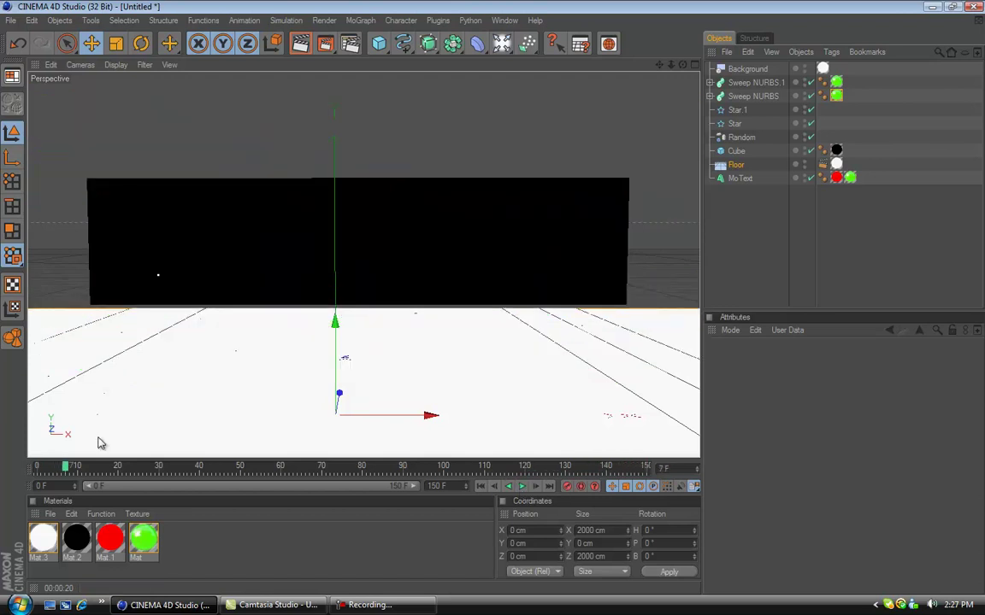
left_click(34, 469)
Review the render output settings and set the save file to "Tutorial Intro" in the C4d folder.
left_click(324, 19)
left_click(376, 157)
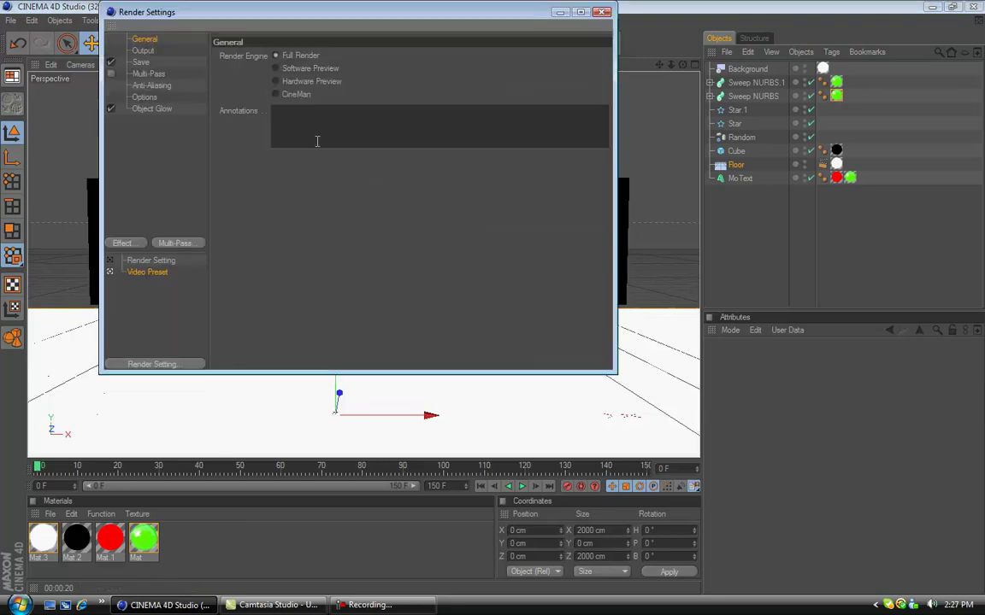
left_click(142, 49)
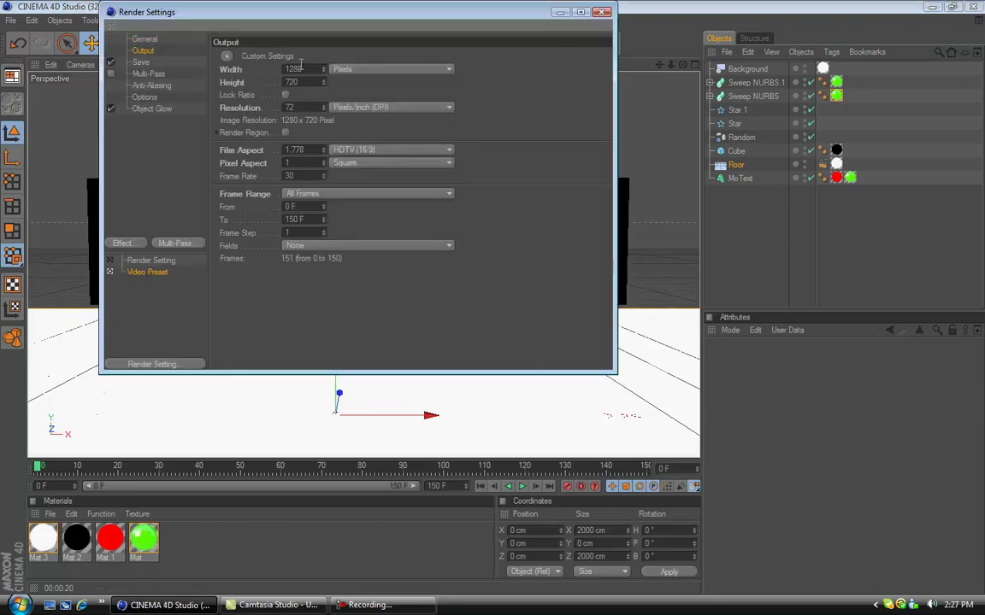
left_click(137, 62)
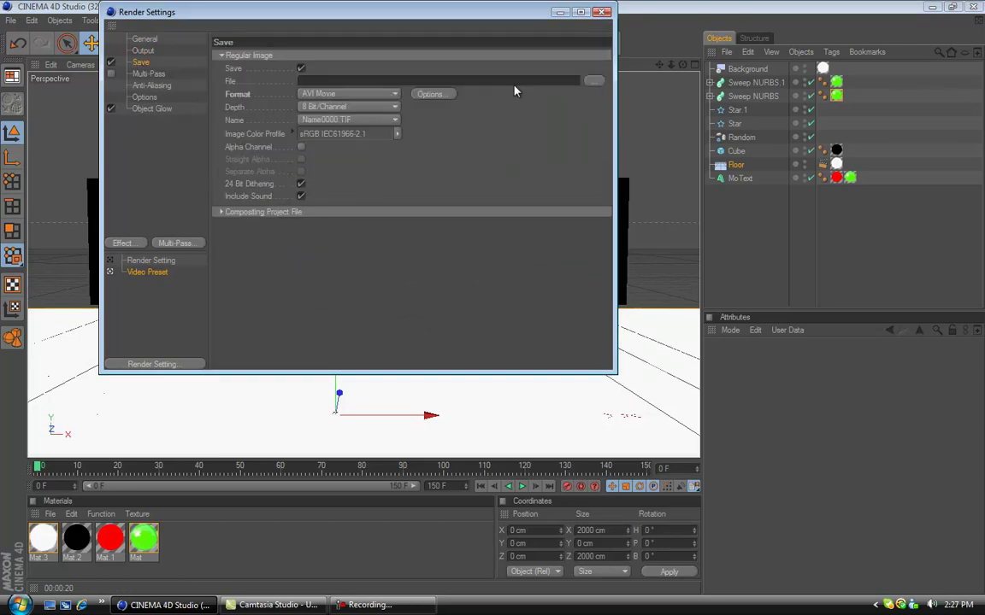
type("Tutpo")
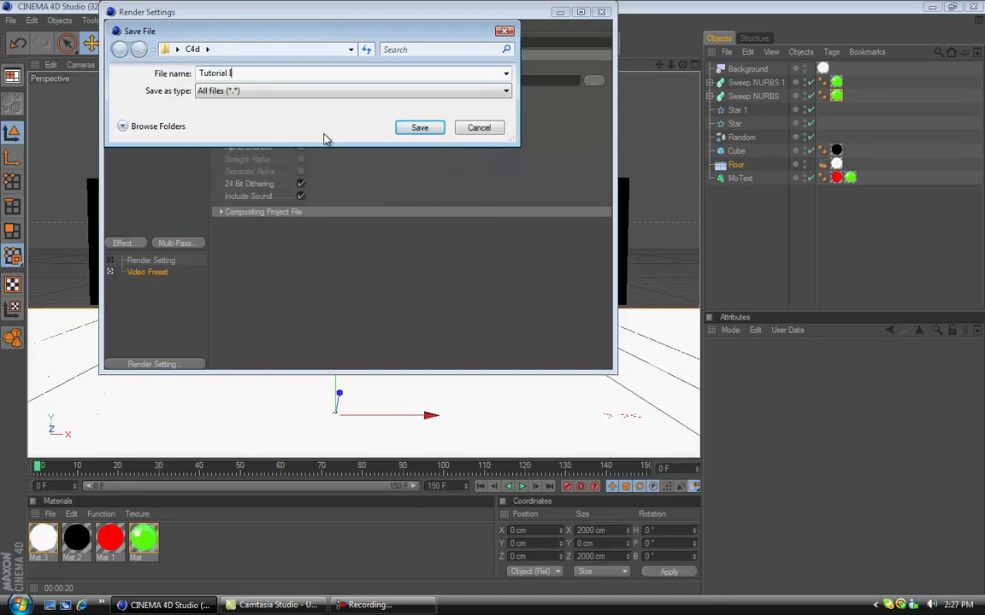
left_click(417, 127)
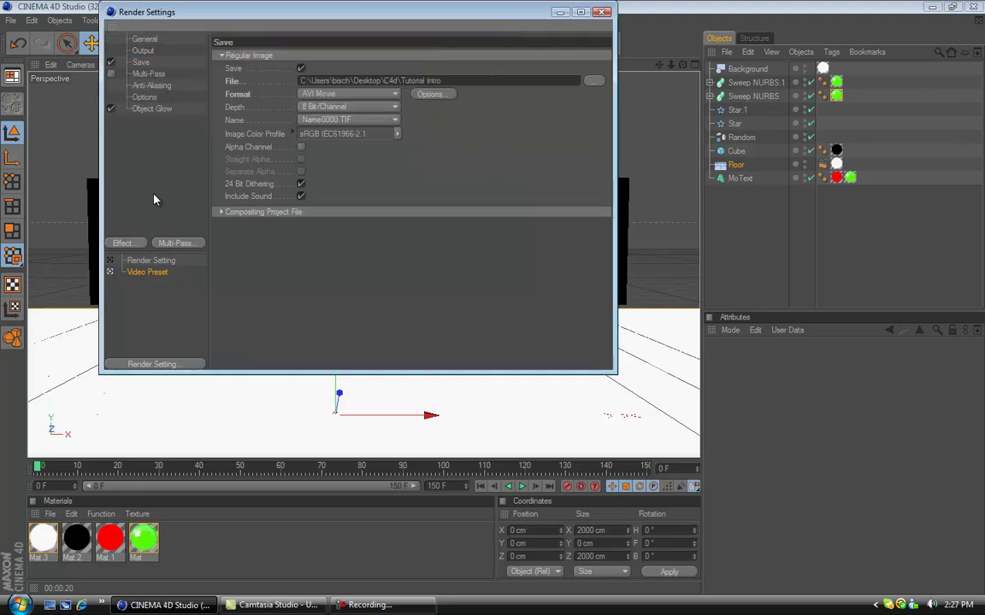
Add the Ambient Occlusion and Global Illumination effects to the render settings, and switch Global Illumination off.
left_click(133, 246)
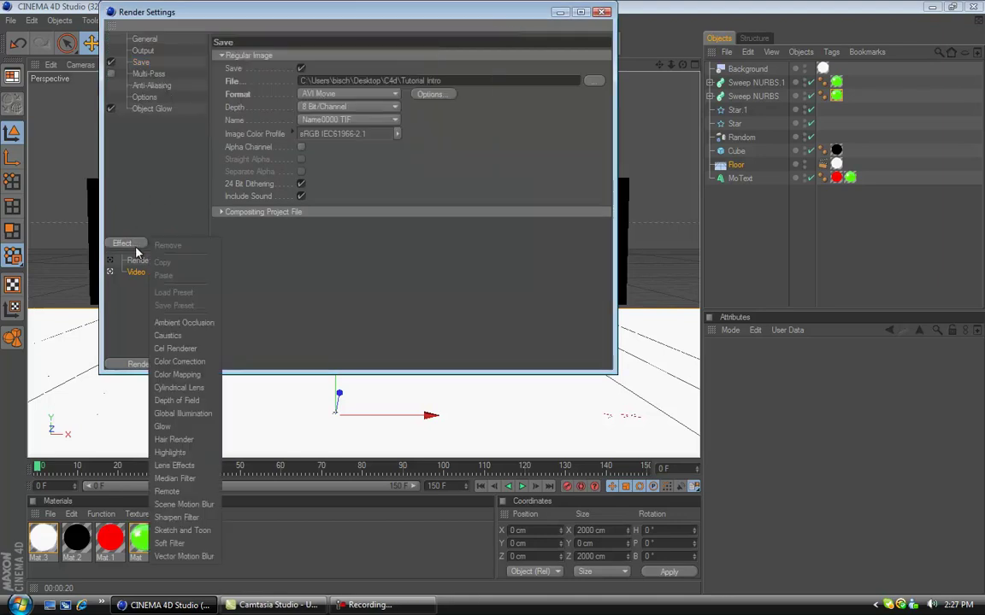
left_click(184, 323)
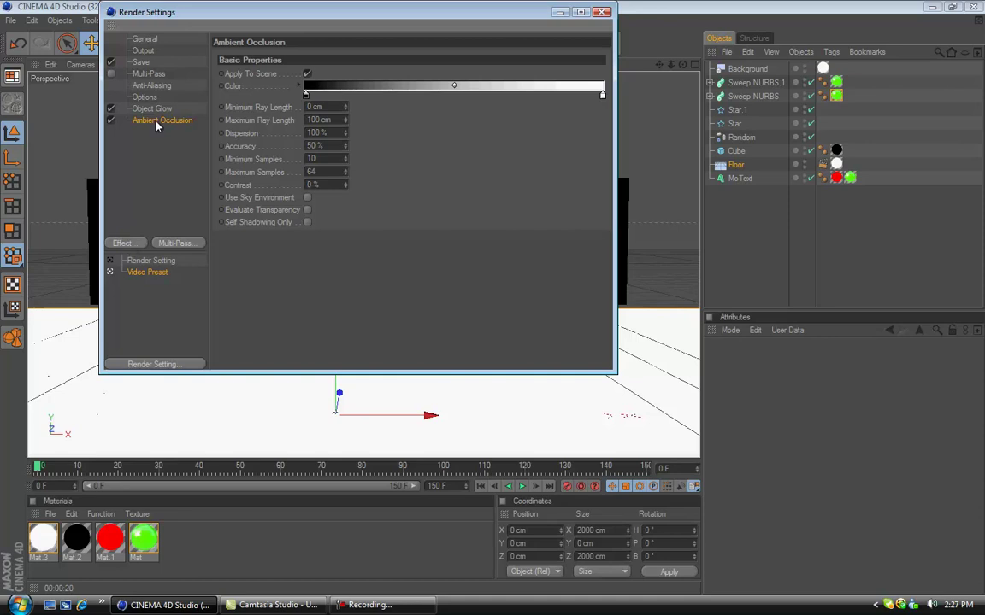
left_click(123, 246)
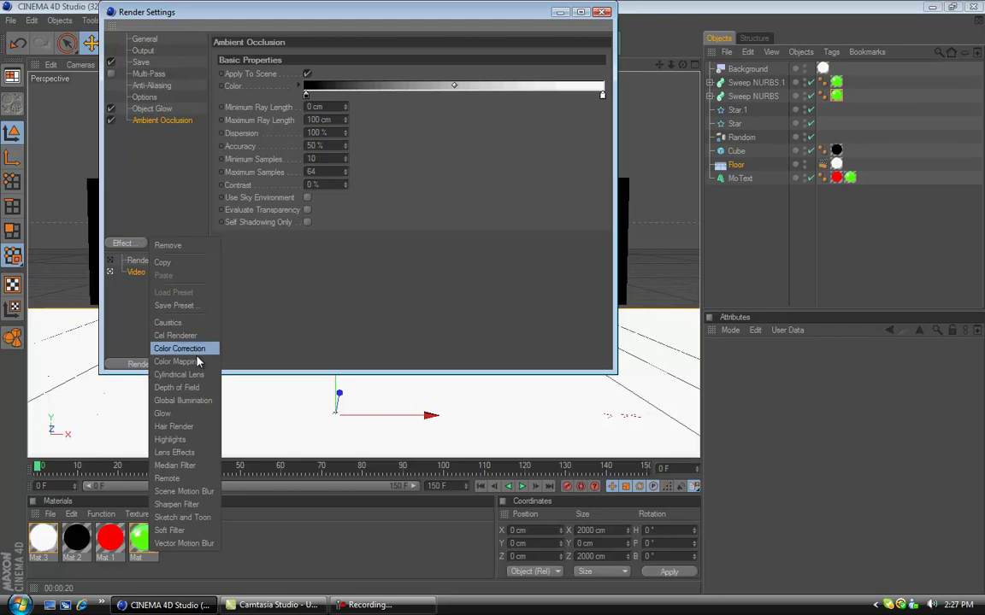
left_click(183, 401)
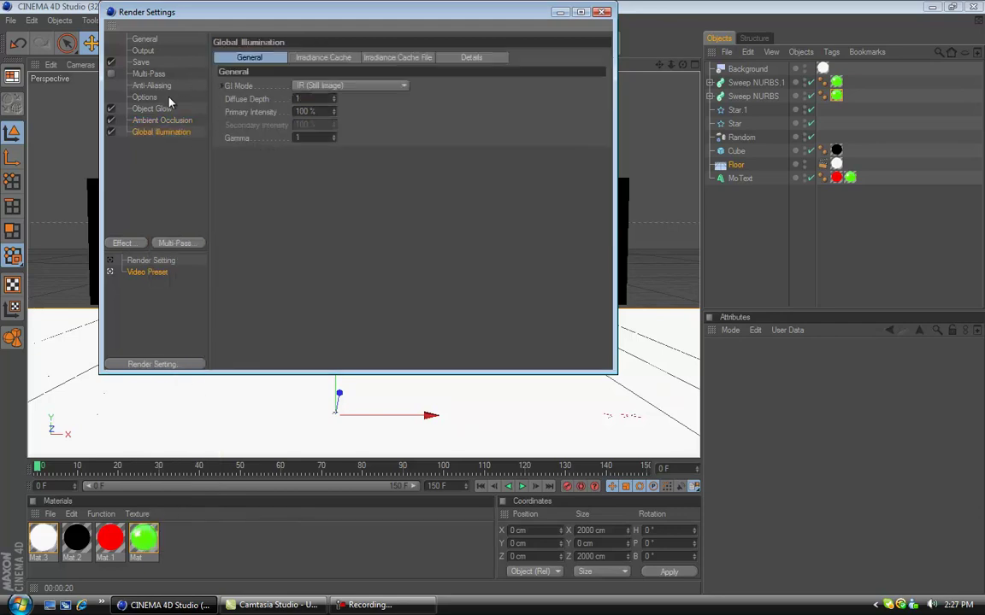
left_click(110, 132)
left_click(110, 133)
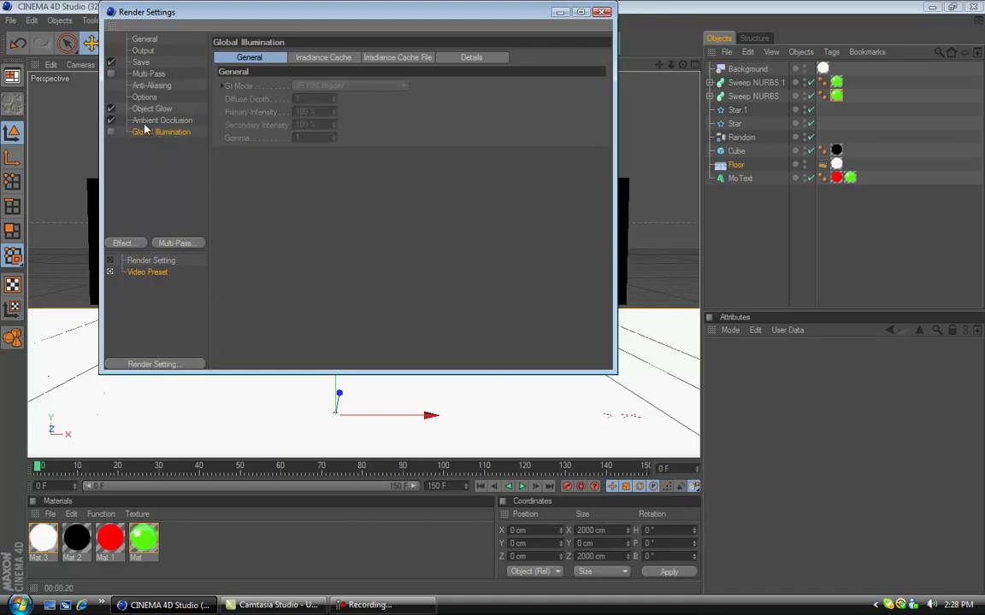
left_click(602, 13)
Select the Star object and play the animation from frame 0 to review the motion.
left_click(736, 126)
left_click_drag(428, 43, 554, 17)
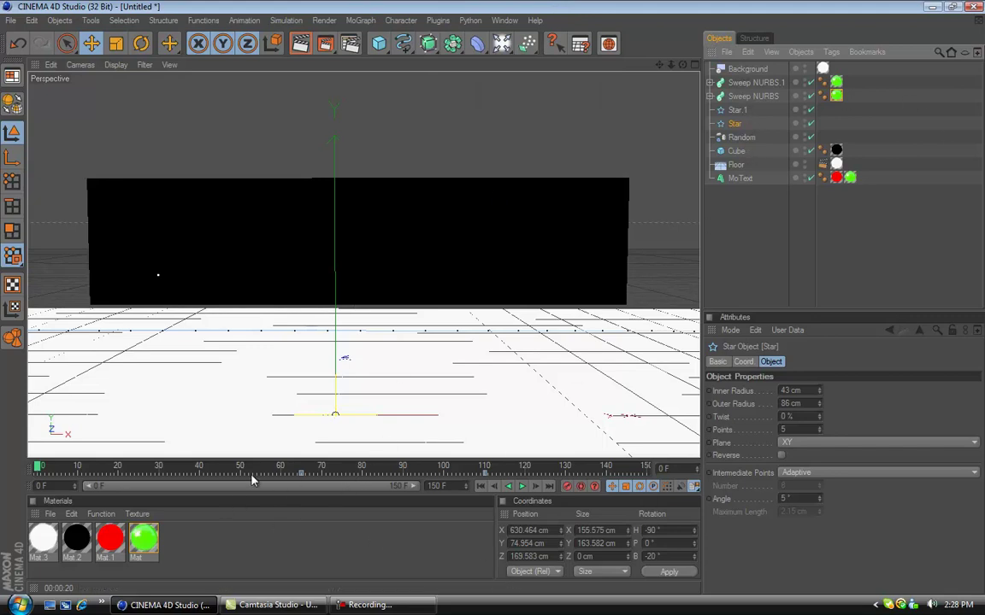
left_click(522, 486)
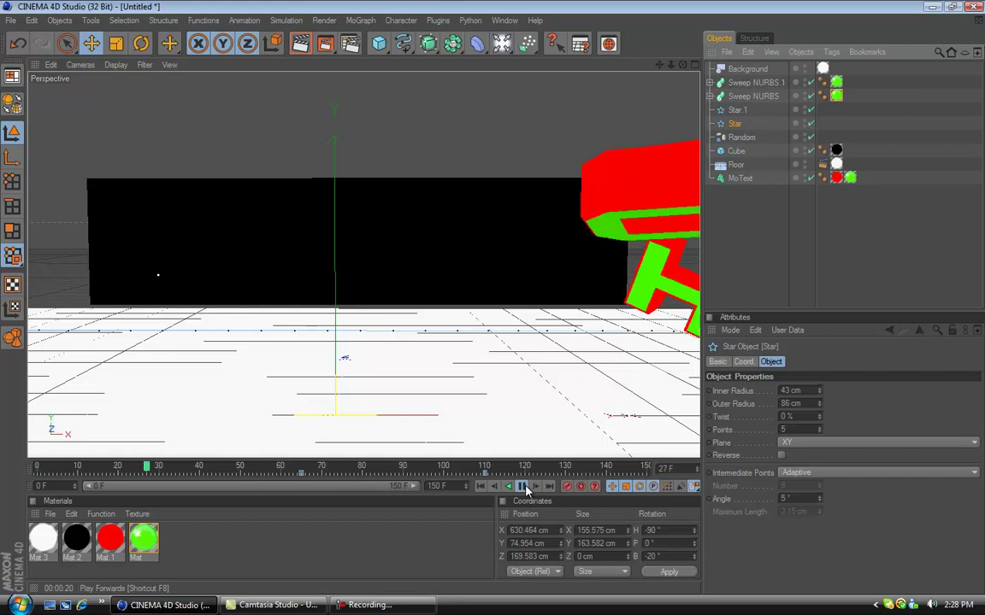